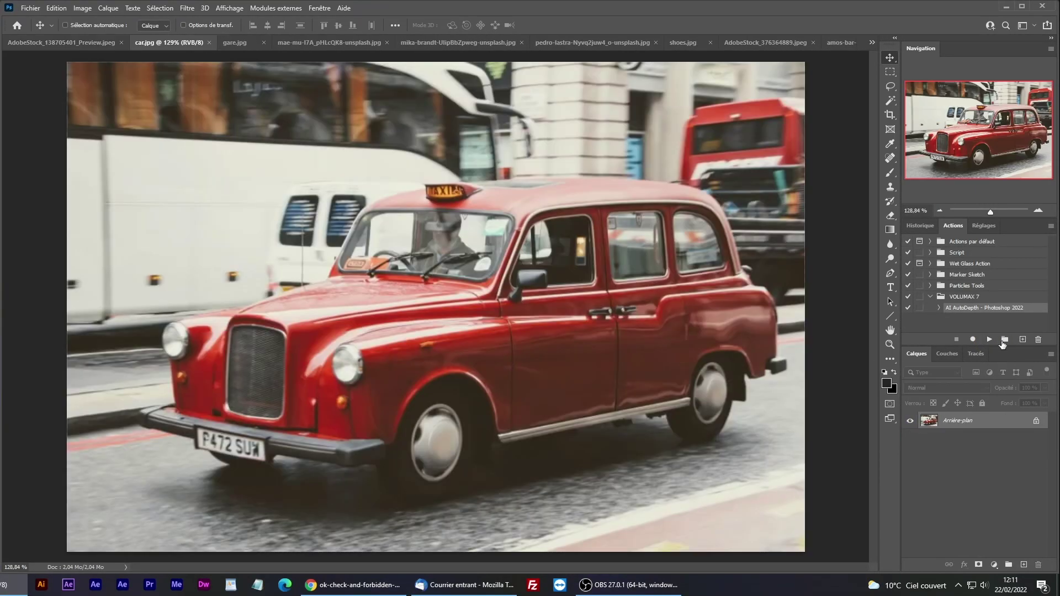
Step: Run the AI AutoDepth action to generate a grayscale depth map of the current photo
{"action": "left_click", "coordinate": [987, 340]}
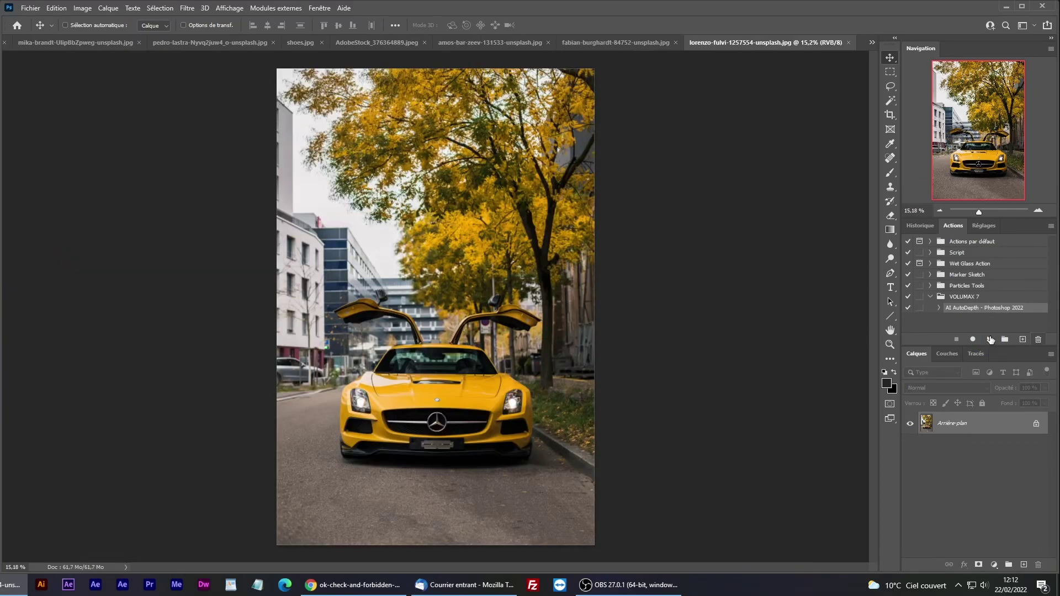
Step: Run the AI AutoDepth action on the remaining photos to generate their depth maps
{"action": "left_click", "coordinate": [988, 339]}
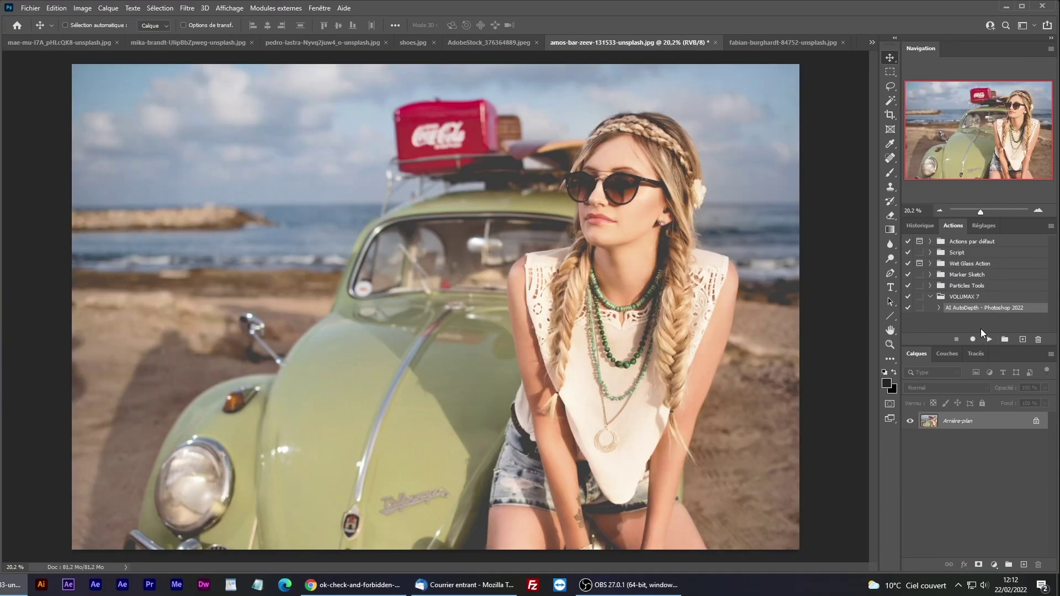
{"action": "left_click", "coordinate": [989, 339]}
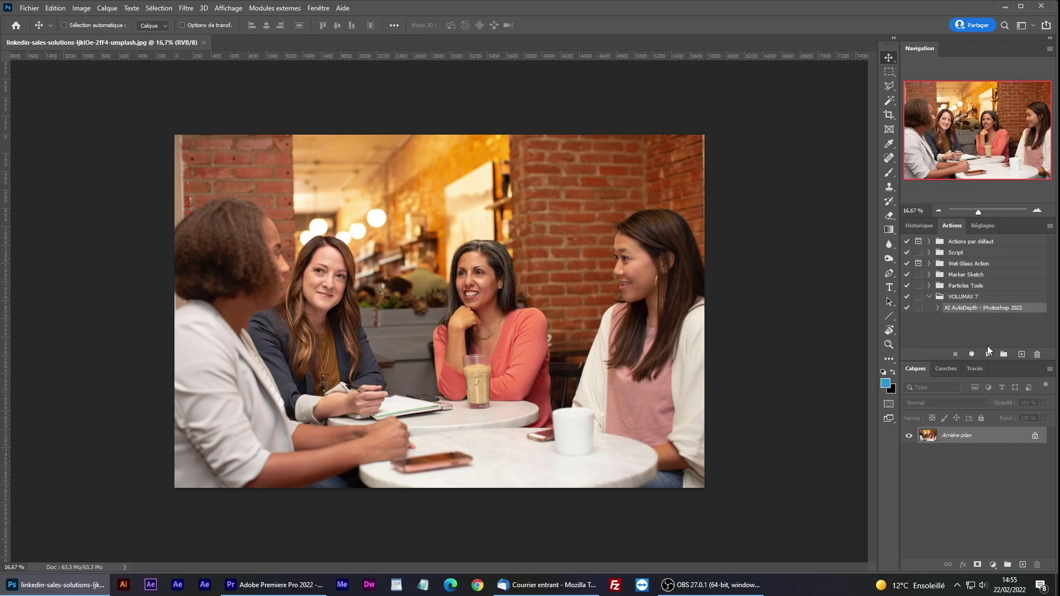
Step: Generate the café photo's depth map with AI AutoDepth and reselect the Arrière-plan layer
{"action": "left_click", "coordinate": [986, 353]}
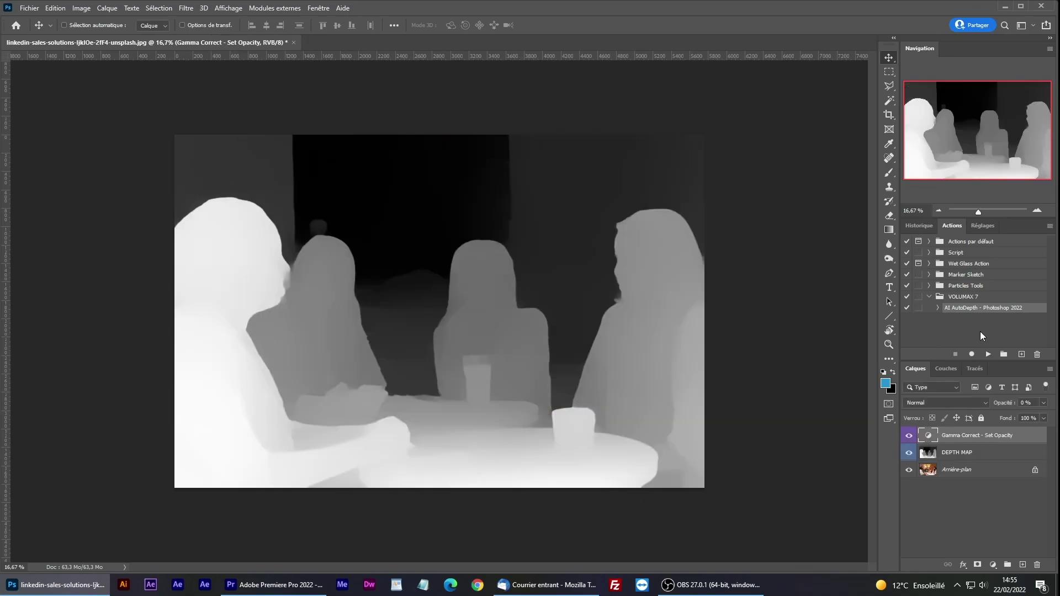
{"action": "left_click", "coordinate": [962, 473]}
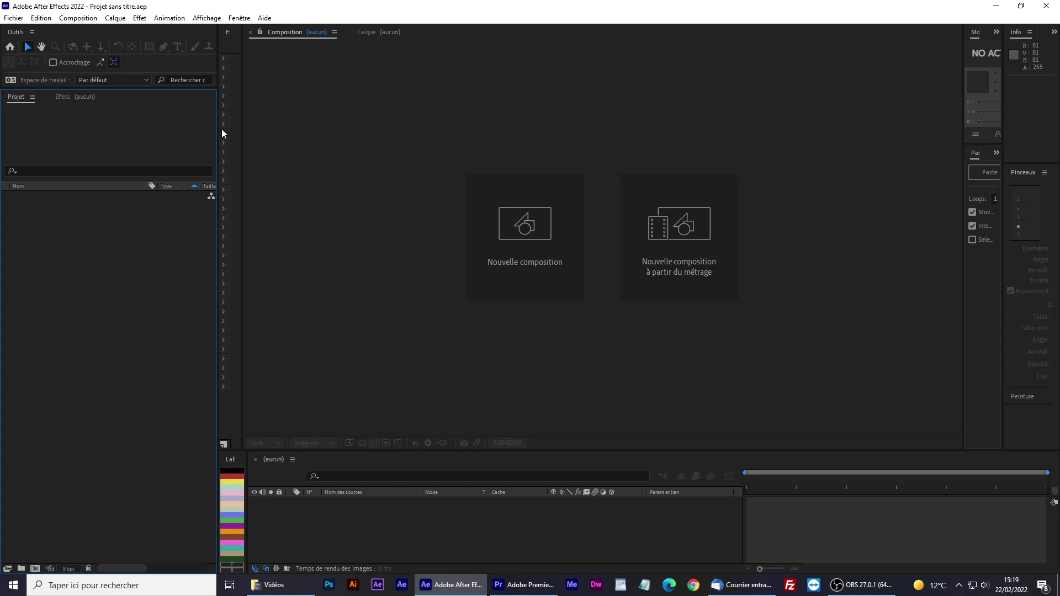
Step: Open the VoluMax 7 AI.aep project in After Effects
{"action": "left_click", "coordinate": [13, 17]}
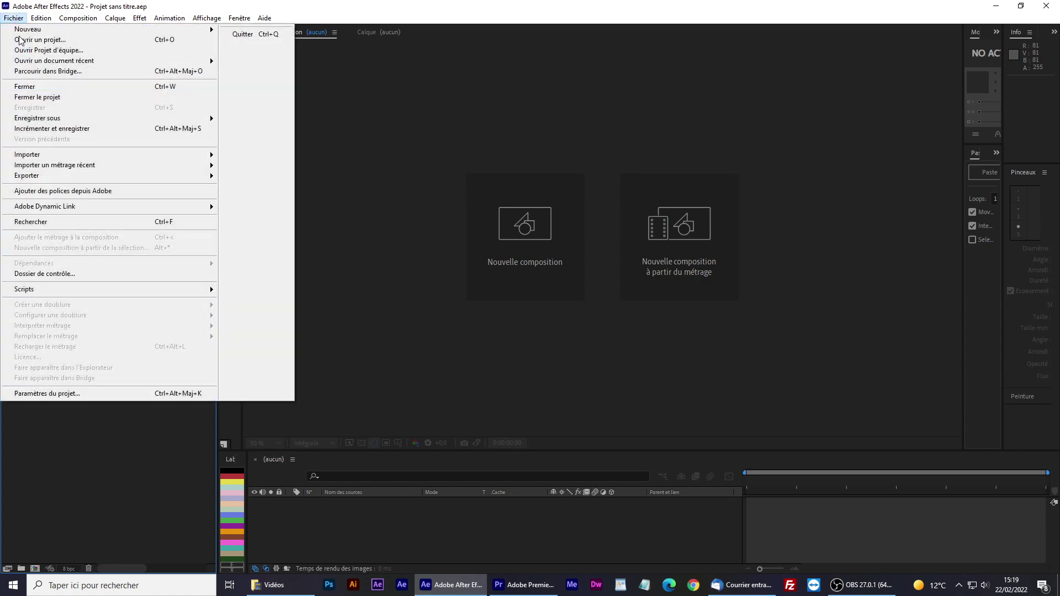
{"action": "left_click", "coordinate": [33, 41]}
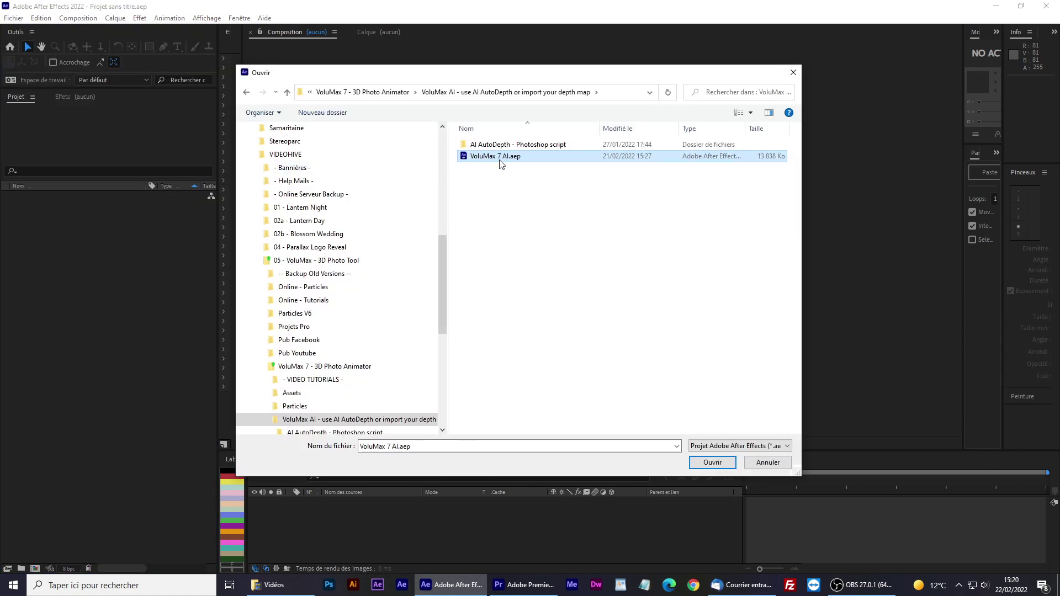
{"action": "double_click", "coordinate": [501, 162]}
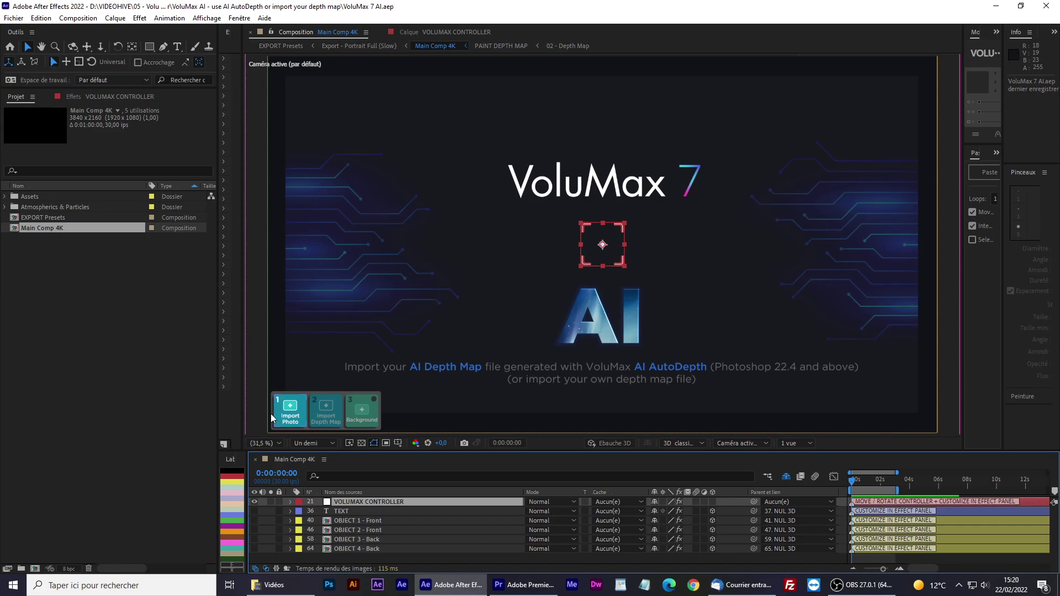
Step: Import Woman_Talking.jpg and its matching depth map JPG into the project
{"action": "left_click", "coordinate": [286, 410]}
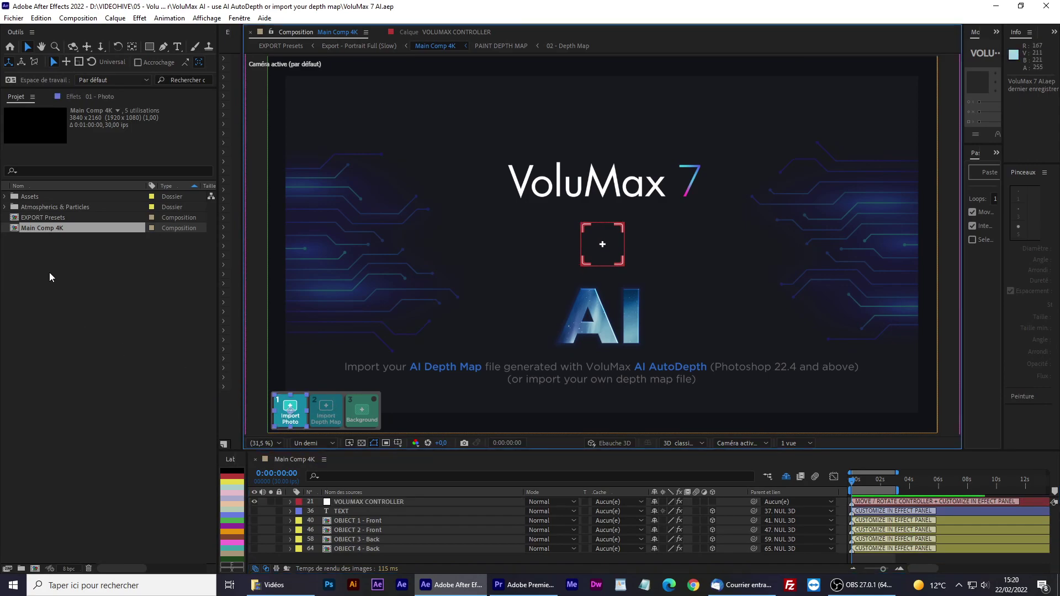
{"action": "double_click", "coordinate": [110, 346]}
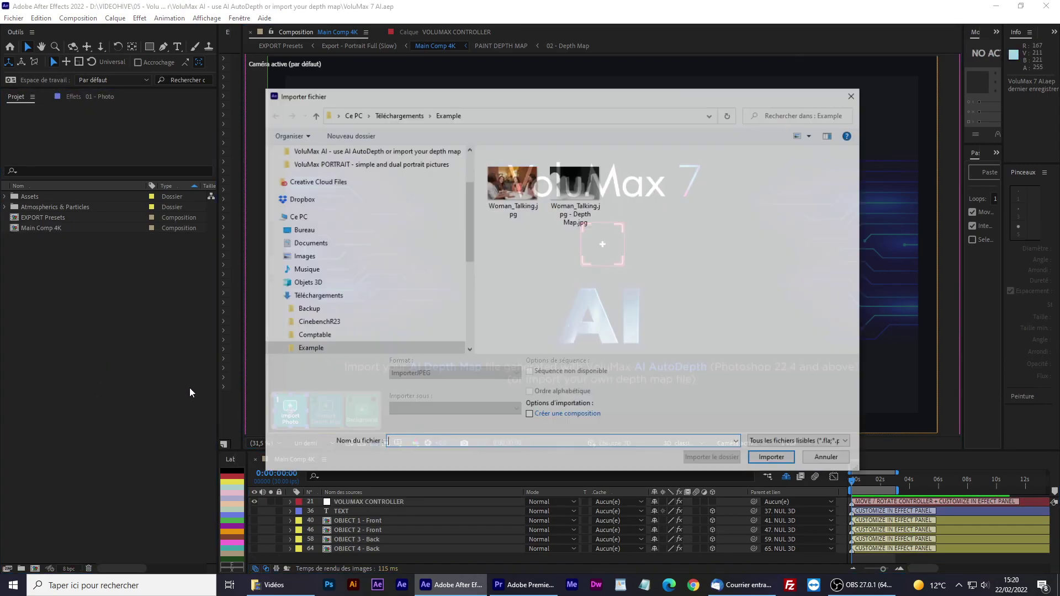
{"action": "left_click", "coordinate": [510, 190]}
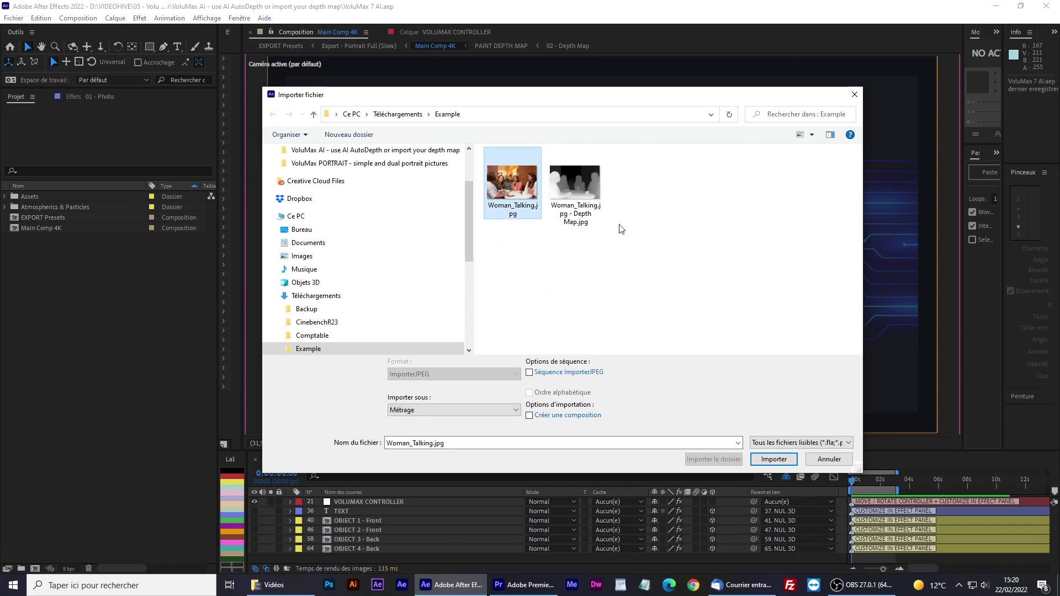
{"action": "left_click", "coordinate": [575, 188], "text": "ctrl"}
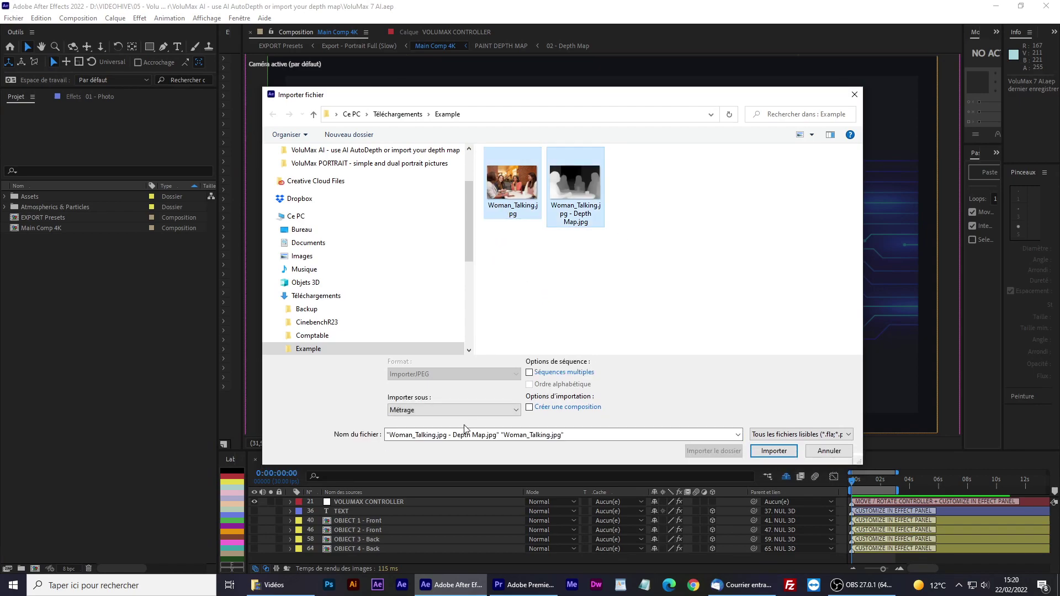
{"action": "left_click", "coordinate": [774, 451]}
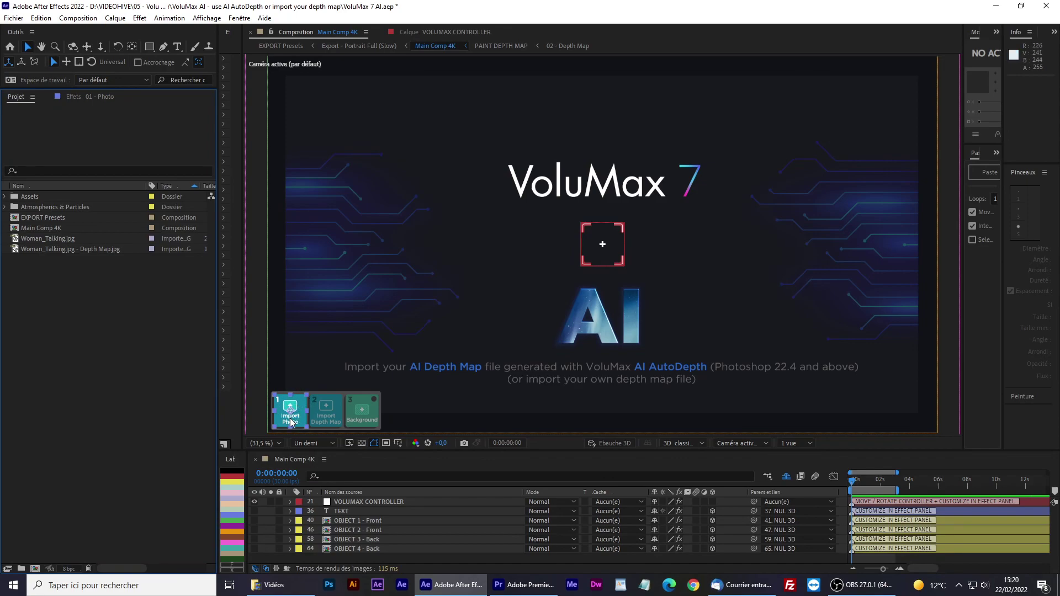
Step: Add the Woman_Talking photo to the 01 - Photo composition and scale it to fill the frame
{"action": "double_click", "coordinate": [292, 414]}
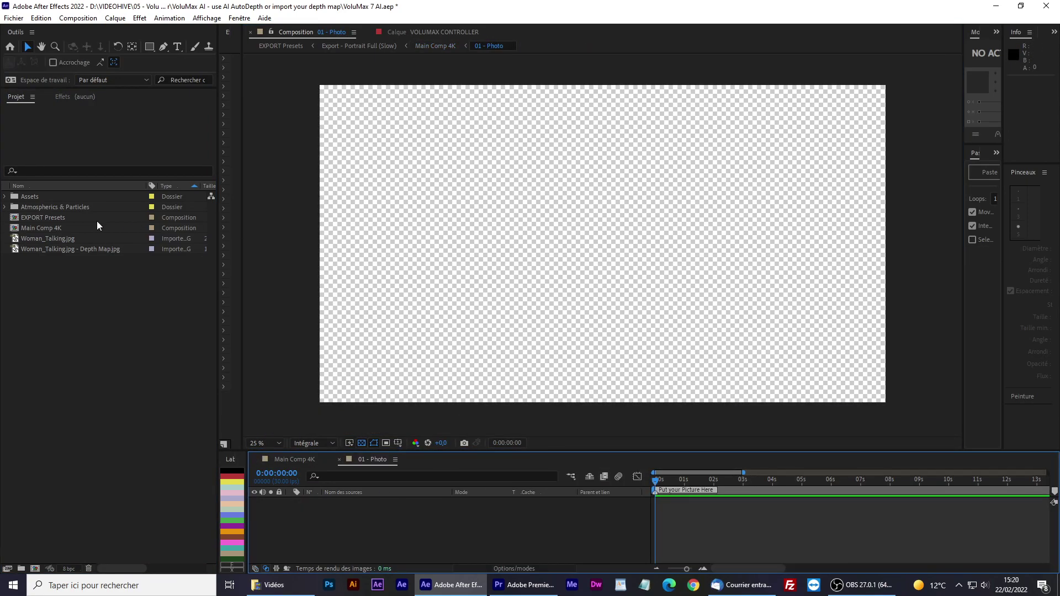
{"action": "left_click_drag", "start_coordinate": [41, 242], "coordinate": [435, 512]}
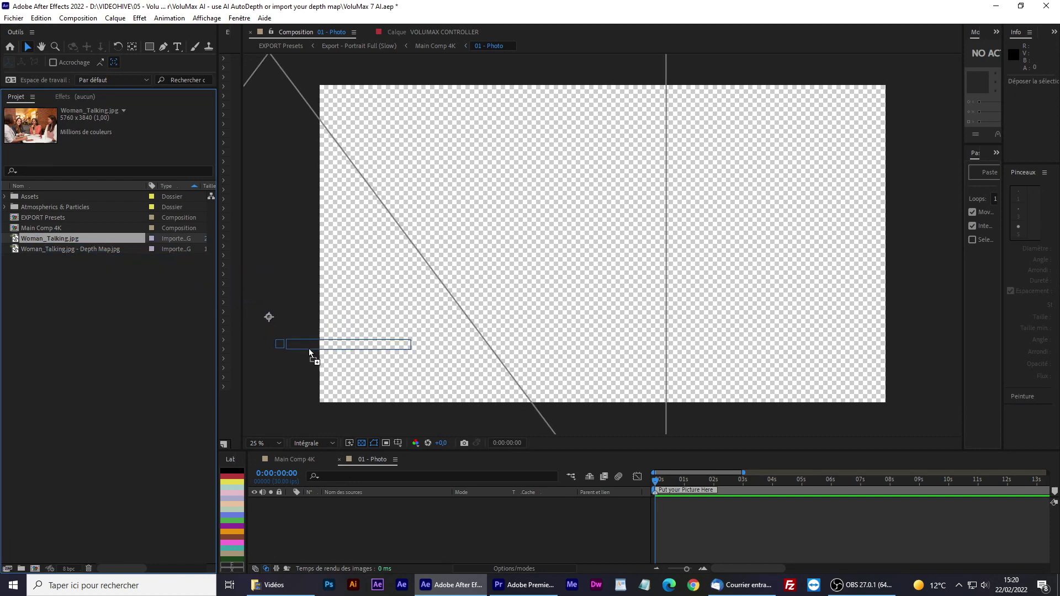
{"action": "left_click_drag", "start_coordinate": [435, 512], "coordinate": [390, 538]}
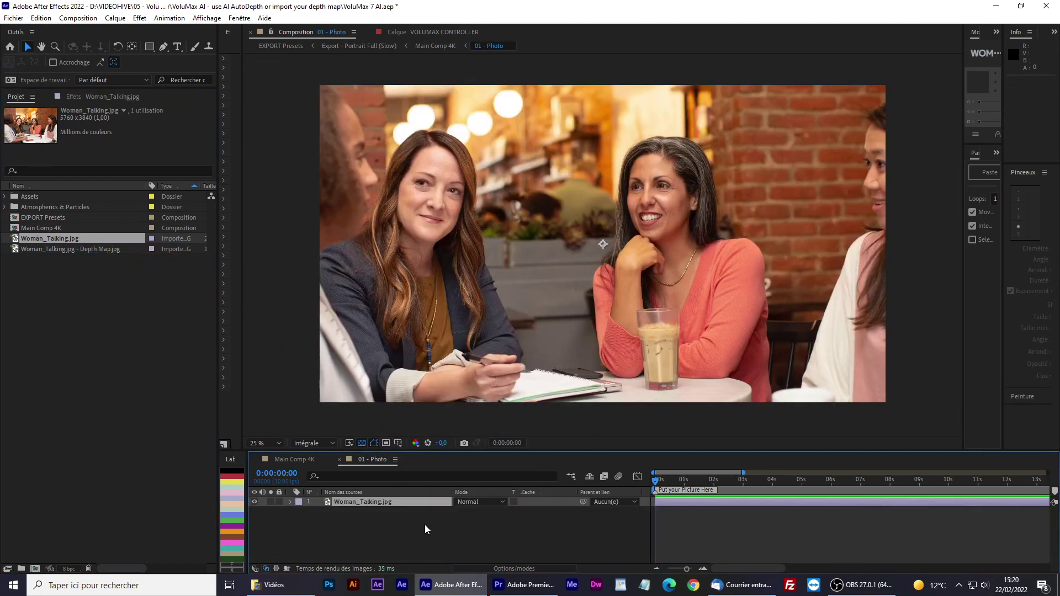
{"action": "left_click_drag", "start_coordinate": [801, 111], "coordinate": [744, 155]}
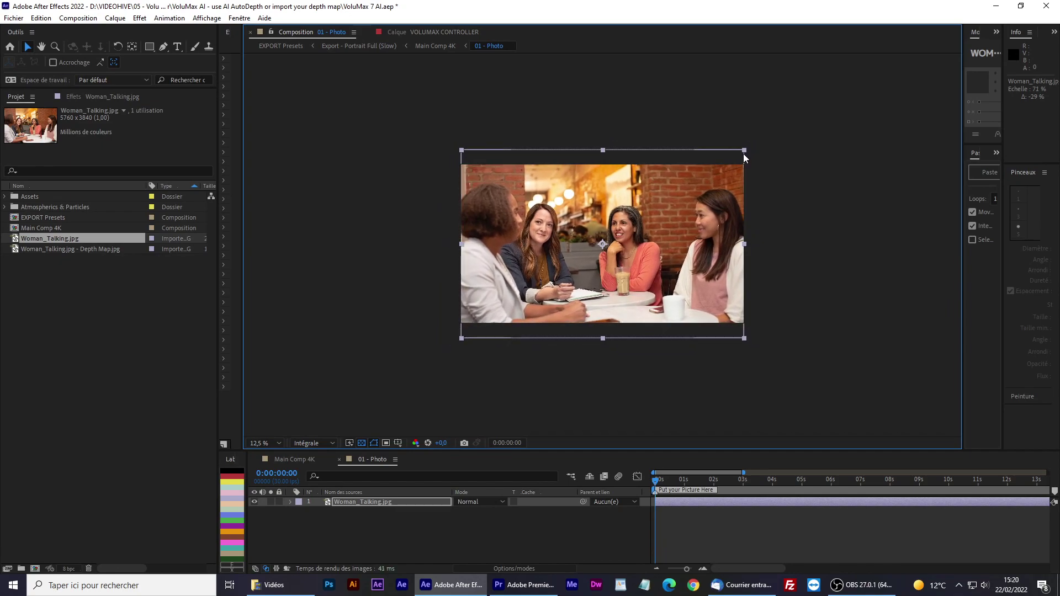
{"action": "key", "text": "."}
{"action": "left_click_drag", "start_coordinate": [892, 52], "coordinate": [887, 54]}
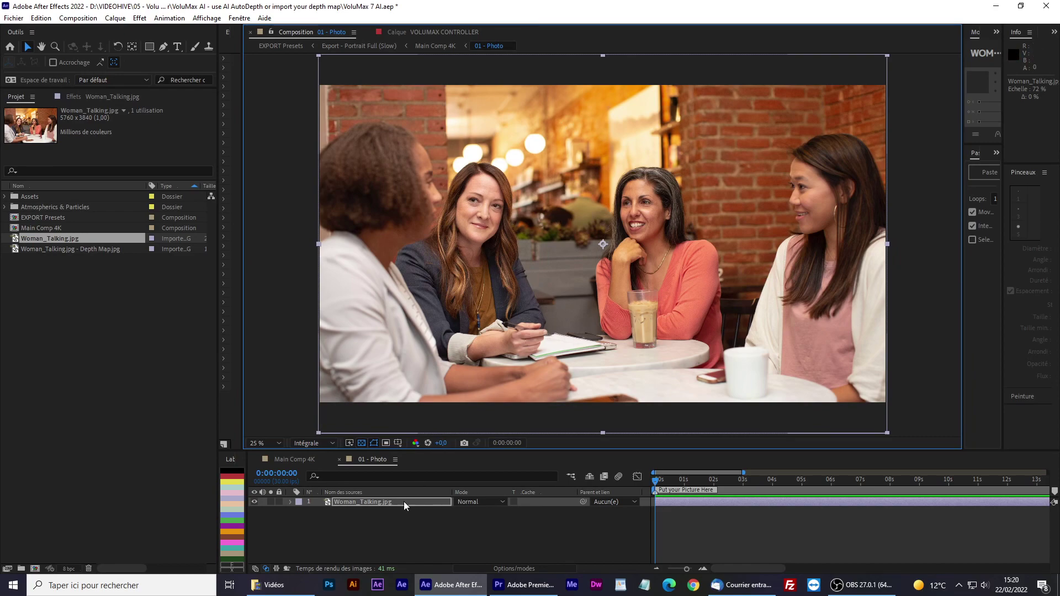
Step: Select the Woman_Talking layer and copy it via Edit > Copy
{"action": "left_click", "coordinate": [340, 502]}
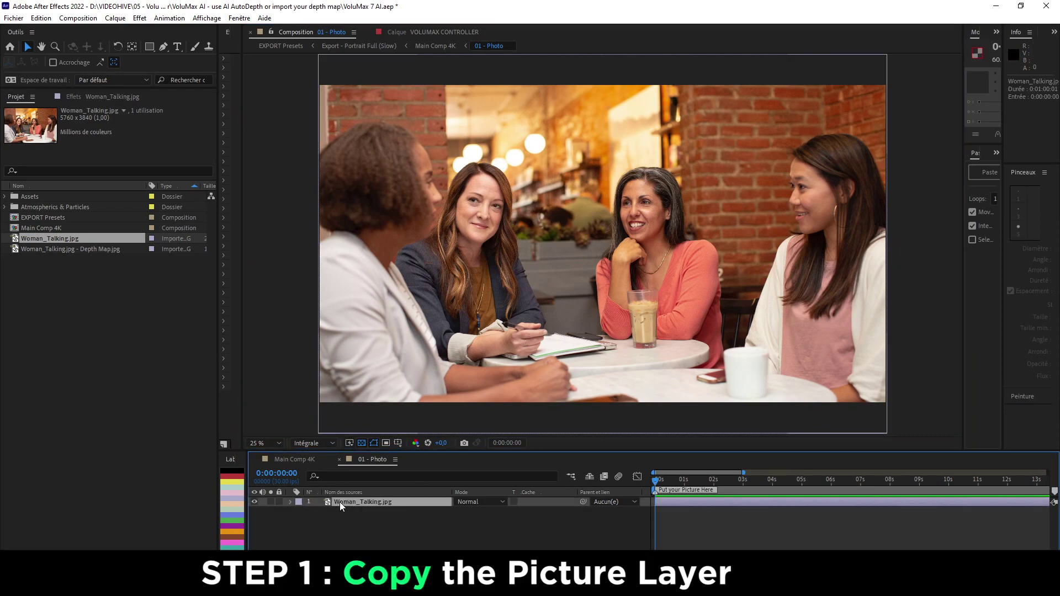
{"action": "left_click", "coordinate": [358, 507]}
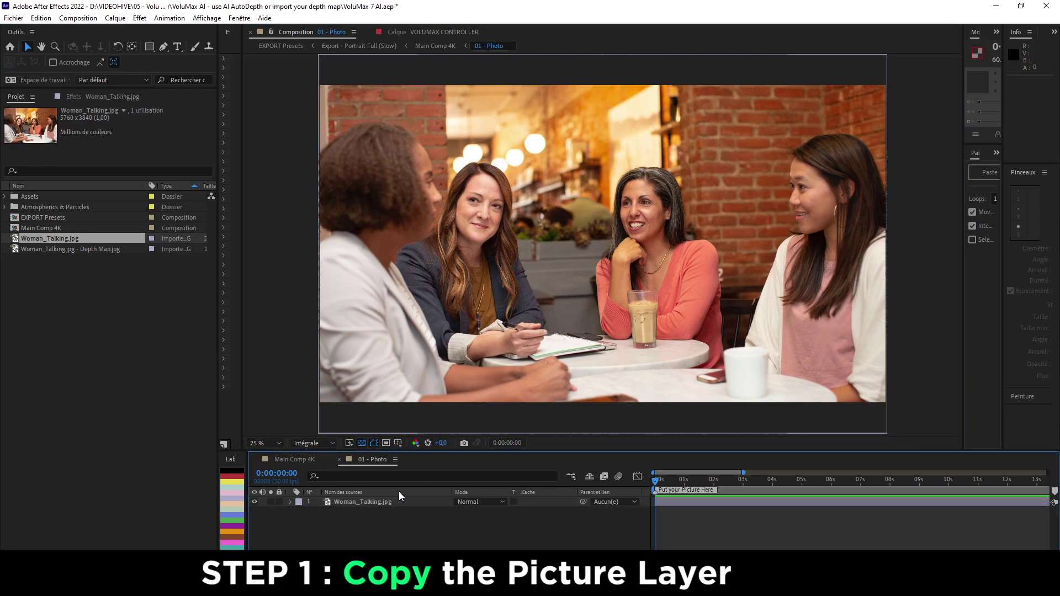
{"action": "left_click", "coordinate": [356, 501]}
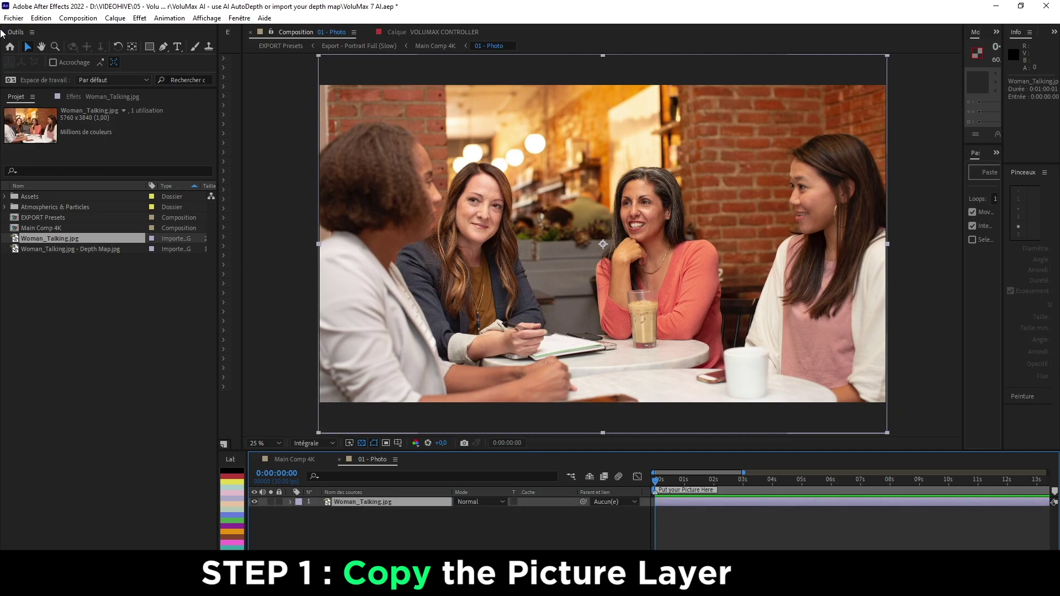
{"action": "left_click", "coordinate": [41, 17]}
{"action": "left_click", "coordinate": [50, 85]}
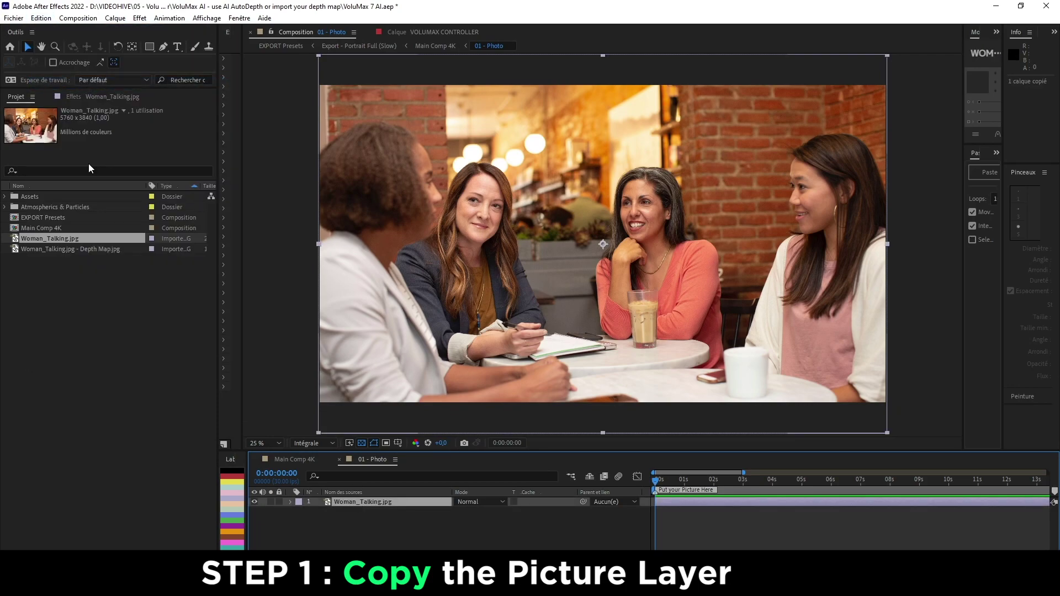
Step: Open 02 - Depth Map from Main Comp 4K and paste the Woman_Talking layer into it
{"action": "left_click", "coordinate": [290, 460]}
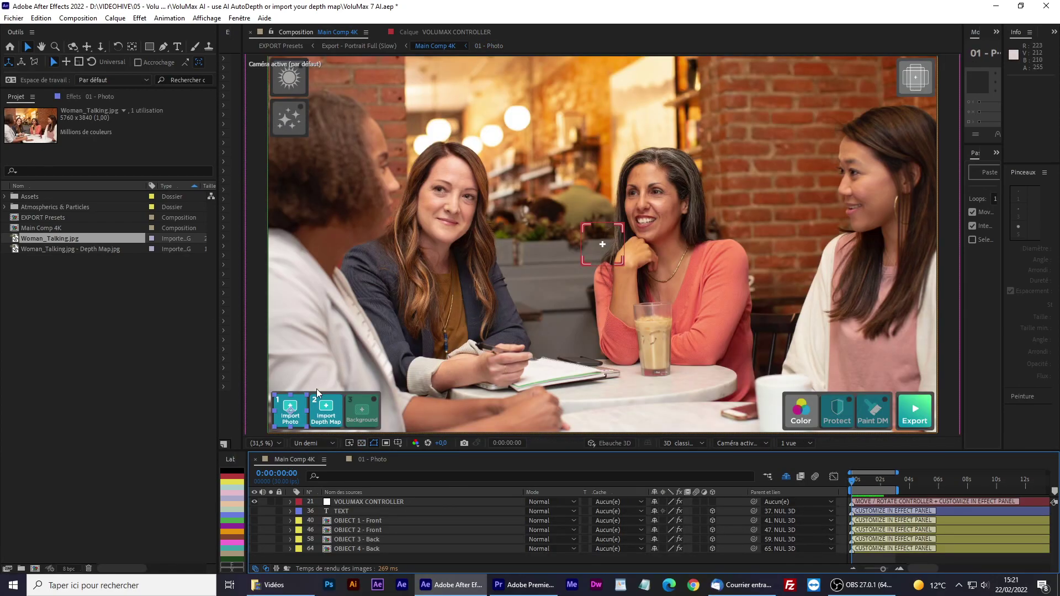
{"action": "left_click", "coordinate": [325, 411]}
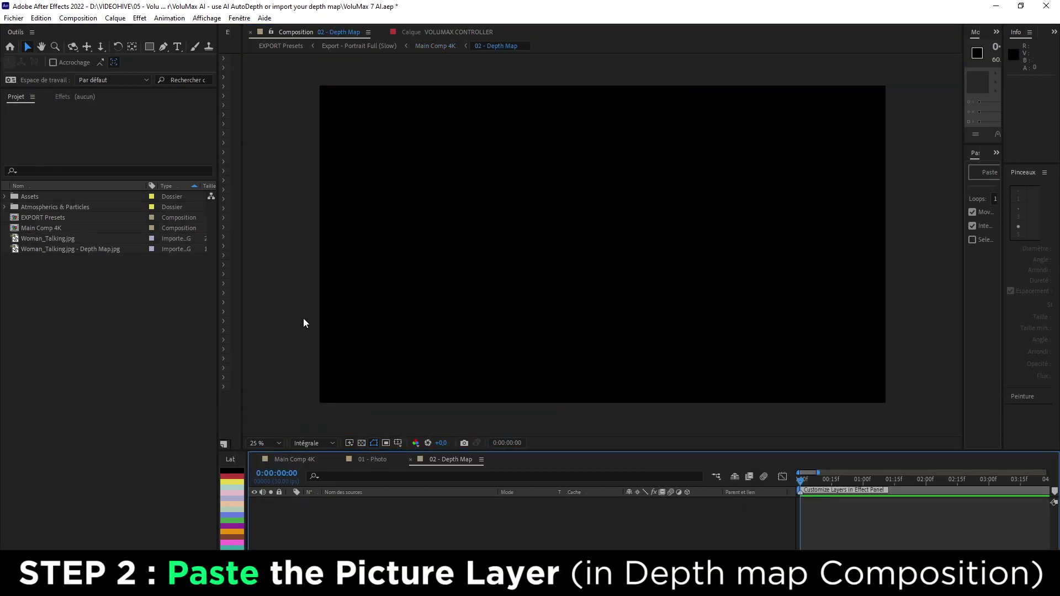
{"action": "left_click", "coordinate": [40, 17]}
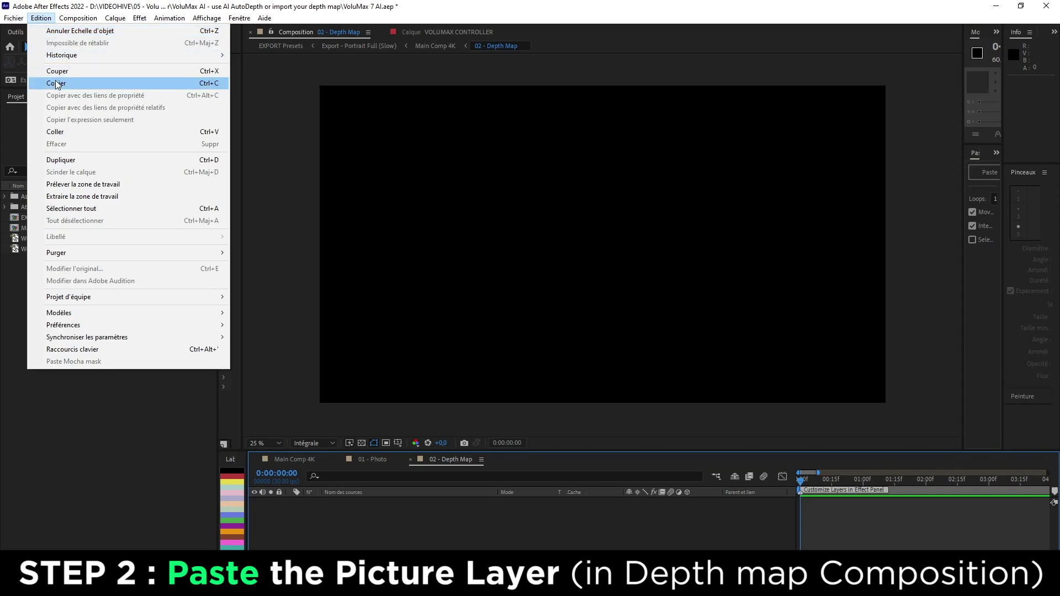
{"action": "left_click", "coordinate": [55, 132]}
{"action": "left_click", "coordinate": [368, 460]}
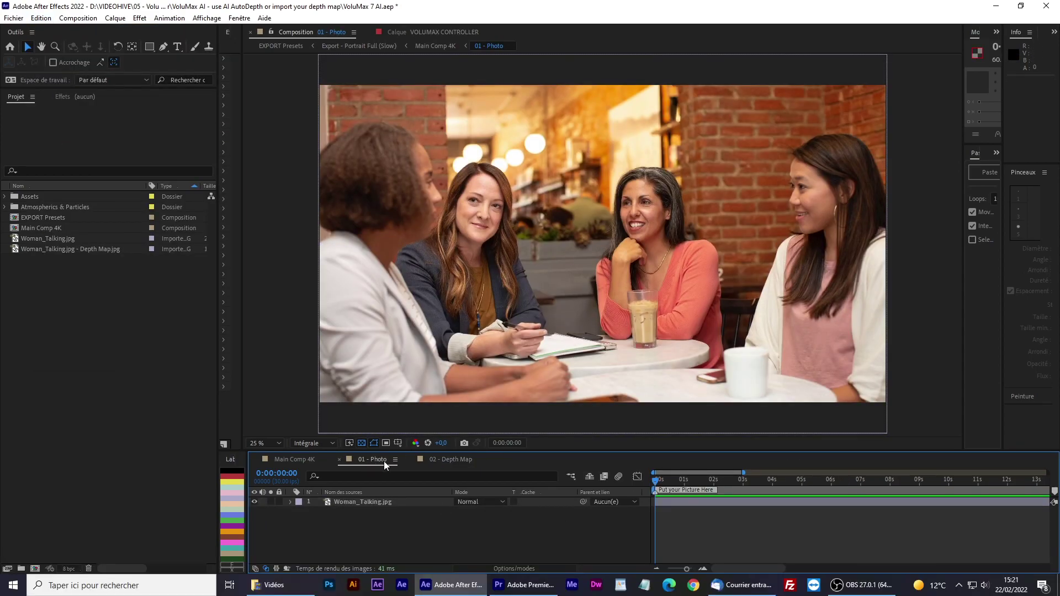
{"action": "left_click", "coordinate": [445, 460]}
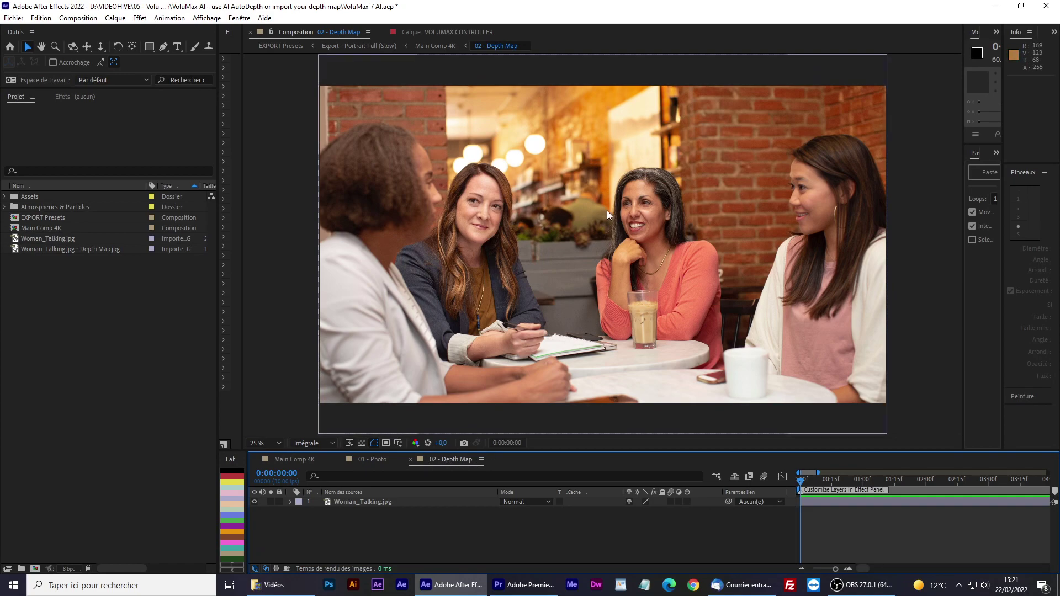
Step: Swap the layer's source to Woman_Talking.jpg - Depth Map.jpg, then return to 01 - Photo
{"action": "left_click", "coordinate": [352, 503]}
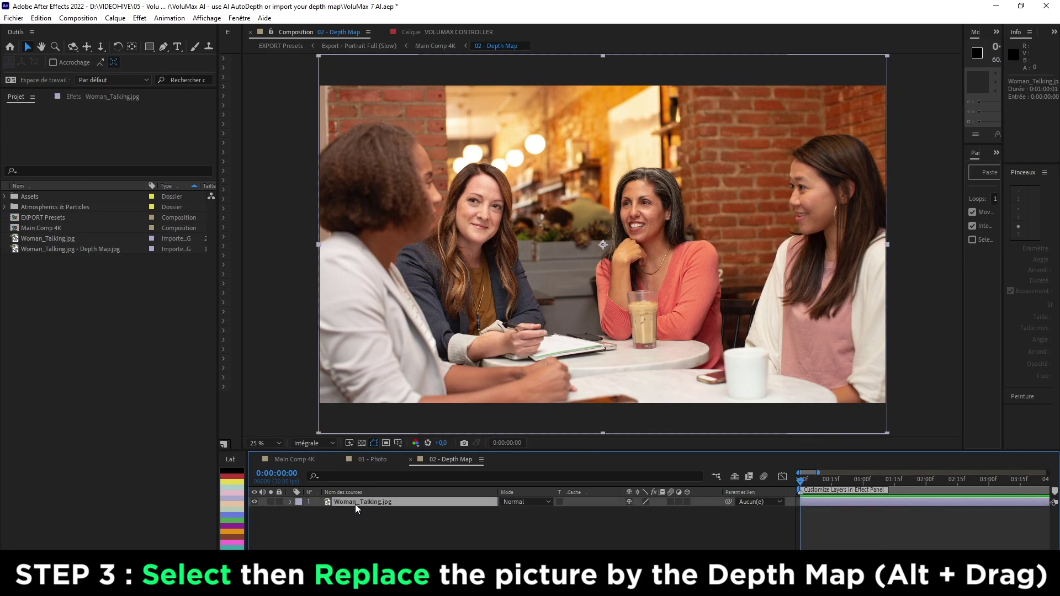
{"action": "left_click", "coordinate": [45, 239]}
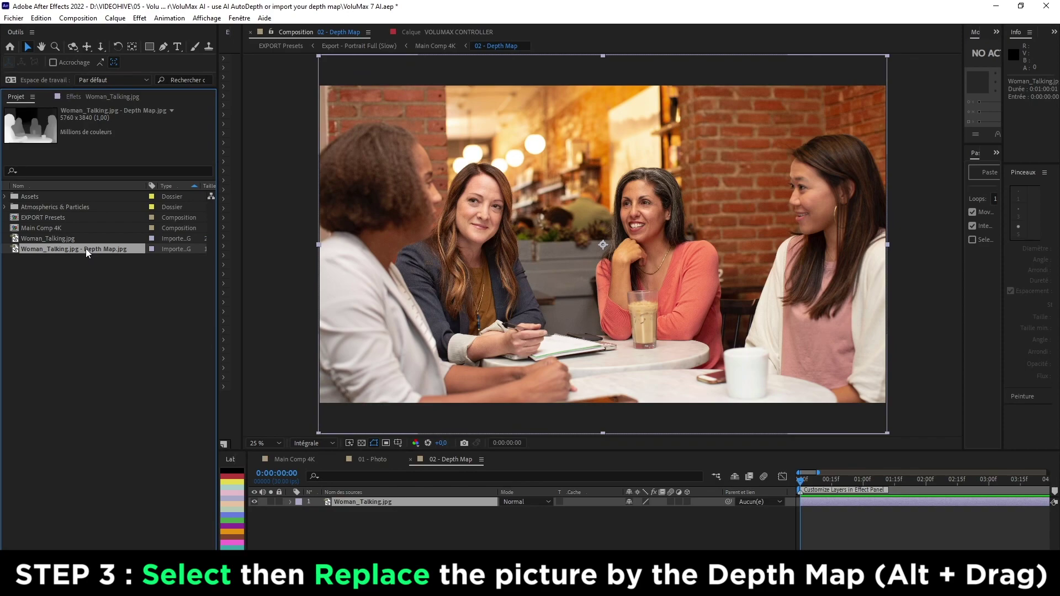
{"action": "left_click_drag", "start_coordinate": [72, 248], "coordinate": [362, 503]}
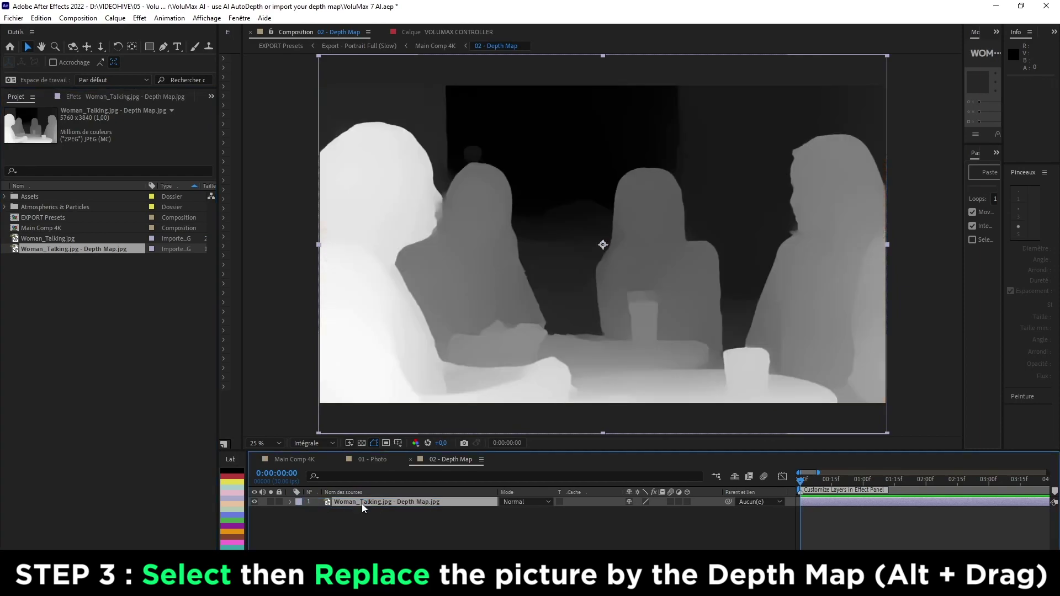
{"action": "left_click", "coordinate": [346, 459]}
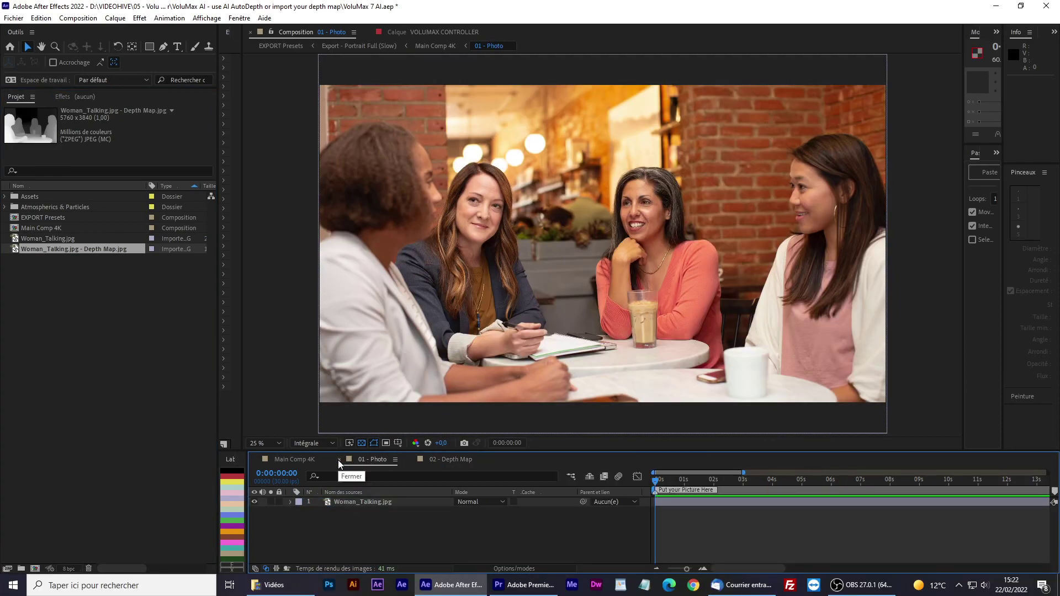
Step: Close the 01 - Photo and 02 - Depth Map tabs and drag the red VOLUMAX controller to preview parallax
{"action": "left_click", "coordinate": [338, 460]}
{"action": "left_click", "coordinate": [339, 459]}
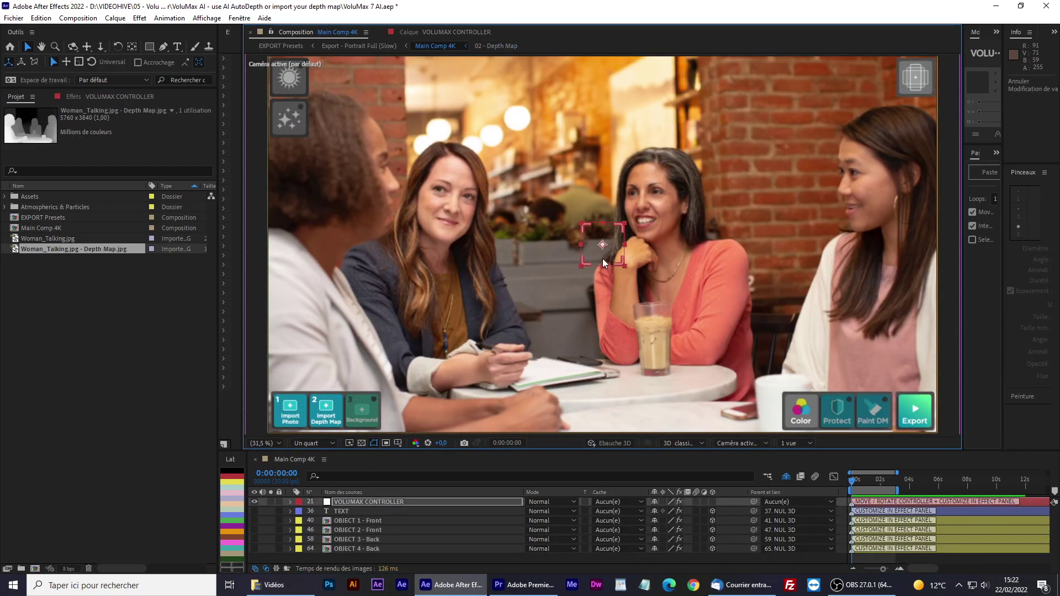
{"action": "mouse_move", "coordinate": [602, 262]}
{"action": "left_mouse_down"}
{"action": "mouse_move", "coordinate": [352, 140]}
{"action": "mouse_move", "coordinate": [866, 115]}
{"action": "left_mouse_up"}
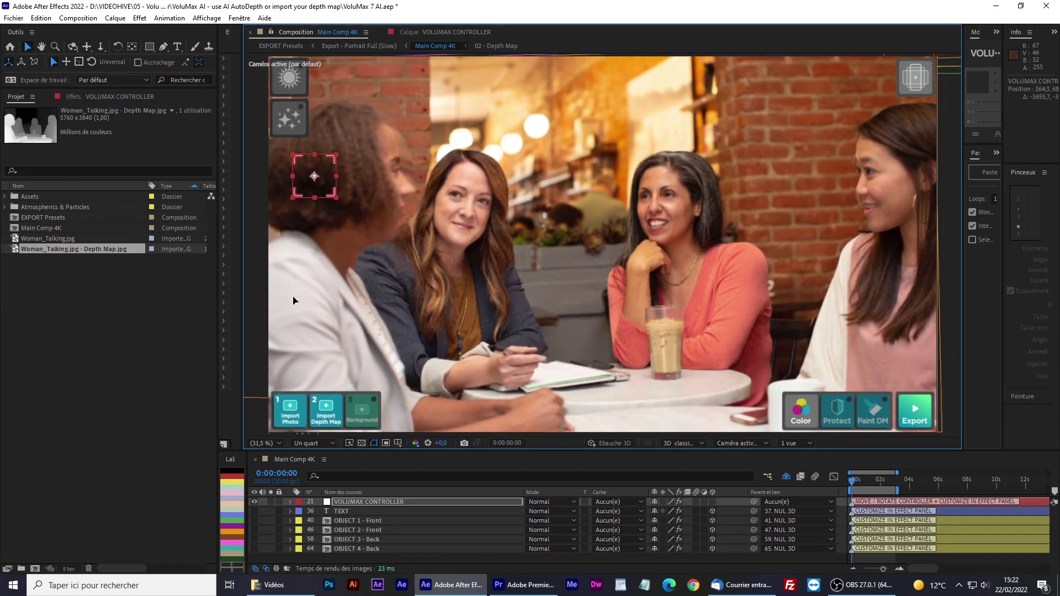
{"action": "mouse_move", "coordinate": [867, 114]}
{"action": "left_mouse_down"}
{"action": "mouse_move", "coordinate": [336, 421]}
{"action": "mouse_move", "coordinate": [357, 227]}
{"action": "left_mouse_up"}
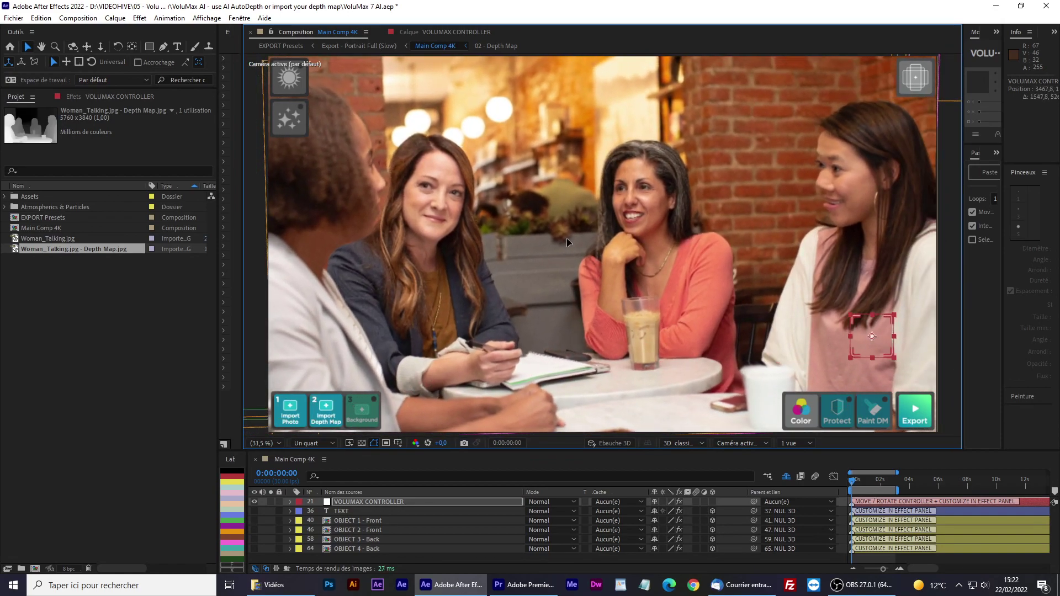
{"action": "left_click_drag", "start_coordinate": [356, 228], "coordinate": [587, 271]}
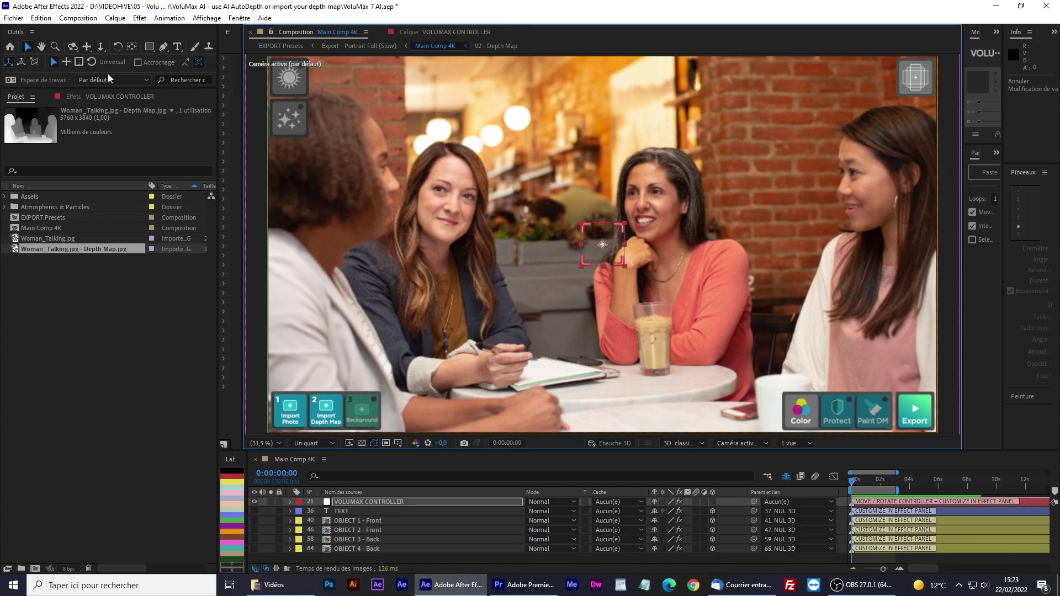
Step: Raise the VOLUMAX CONTROLLER's RELAX to 64.77, checking parallax with the controller
{"action": "left_click", "coordinate": [76, 97]}
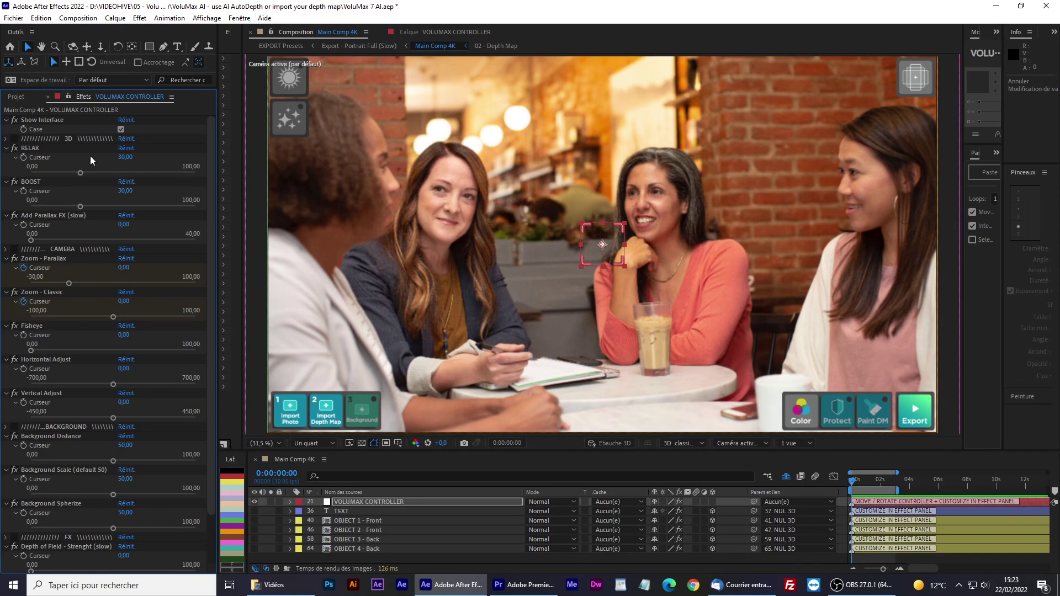
{"action": "scroll", "coordinate": [92, 155], "scroll_direction": "down", "scroll_amount": 2}
{"action": "scroll", "coordinate": [82, 509], "scroll_direction": "up", "scroll_amount": 1}
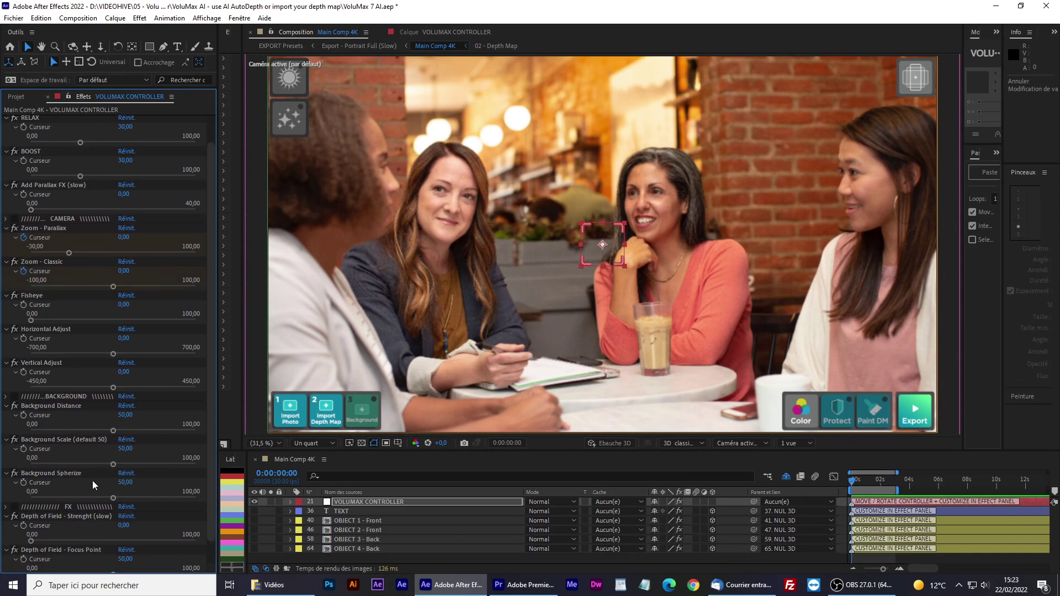
{"action": "scroll", "coordinate": [92, 481], "scroll_direction": "up", "scroll_amount": 1}
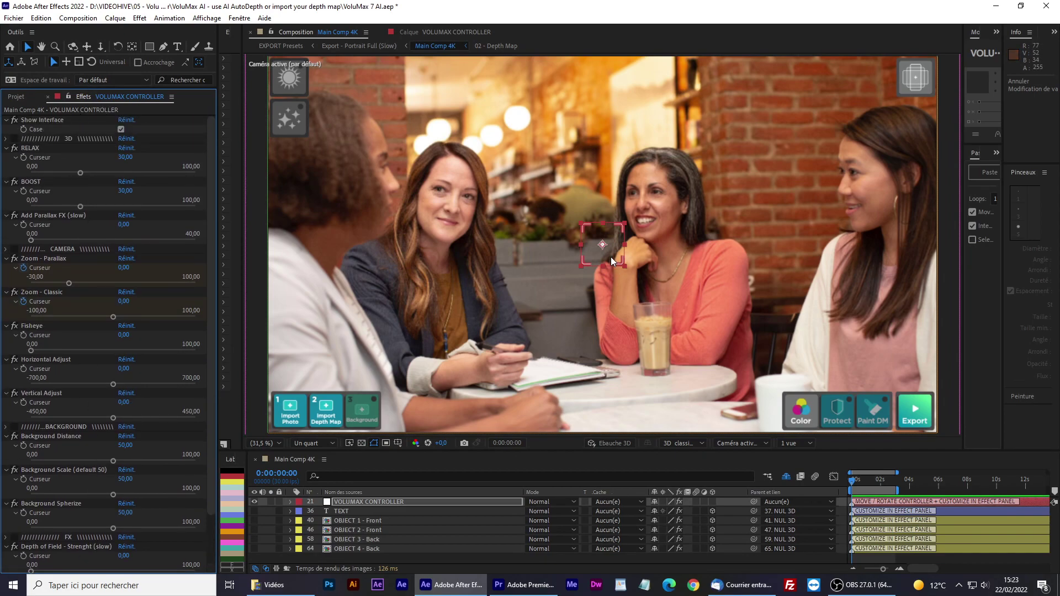
{"action": "left_click_drag", "start_coordinate": [611, 261], "coordinate": [306, 254]}
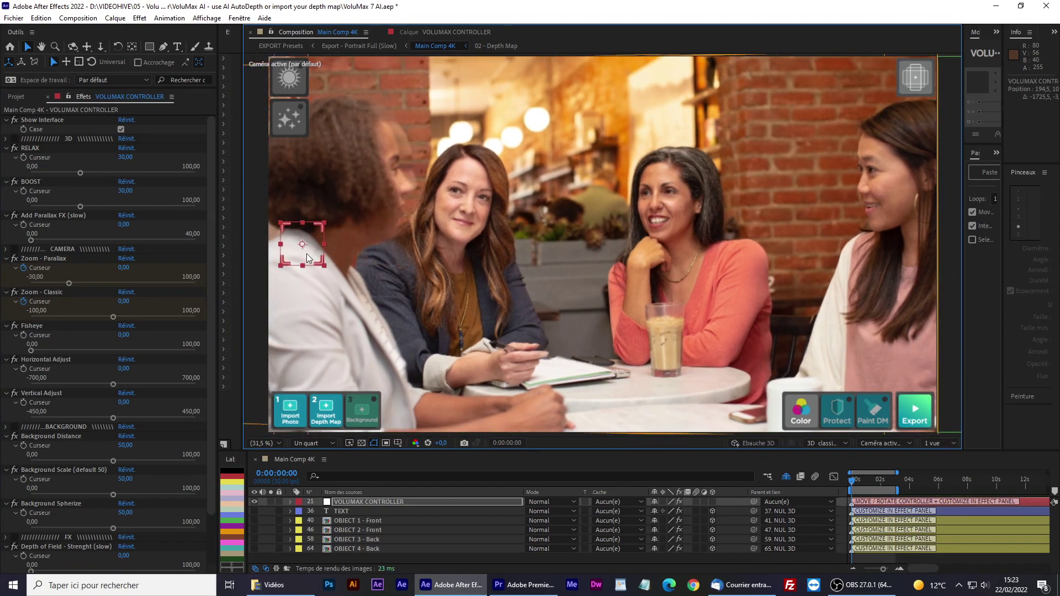
{"action": "mouse_move", "coordinate": [98, 173]}
{"action": "left_mouse_down"}
{"action": "mouse_move", "coordinate": [138, 172]}
{"action": "mouse_move", "coordinate": [27, 176]}
{"action": "left_mouse_up"}
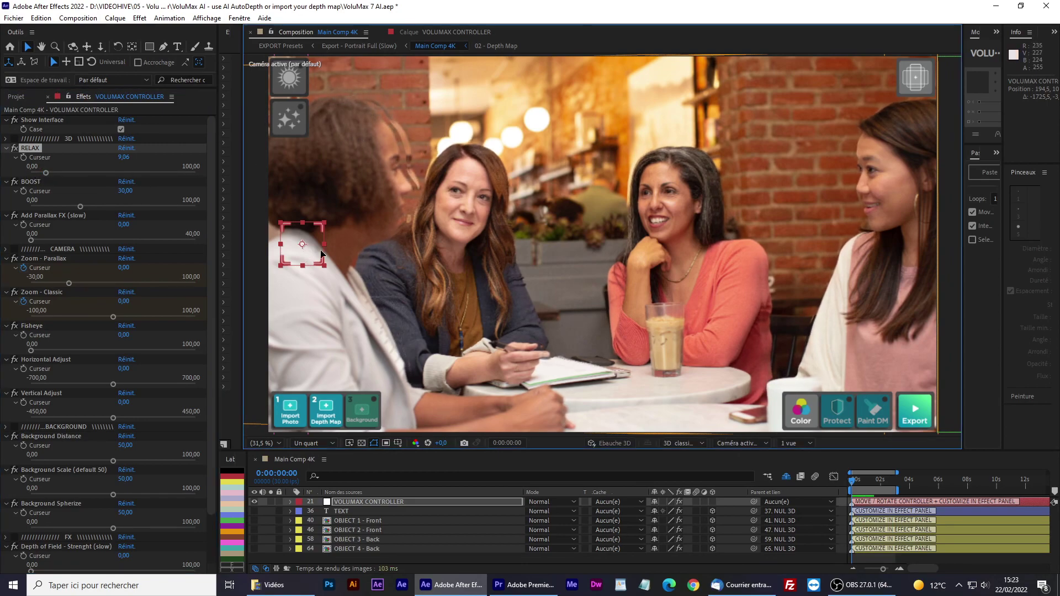
{"action": "mouse_move", "coordinate": [301, 245]}
{"action": "left_mouse_down"}
{"action": "mouse_move", "coordinate": [513, 247]}
{"action": "mouse_move", "coordinate": [371, 248]}
{"action": "left_mouse_up"}
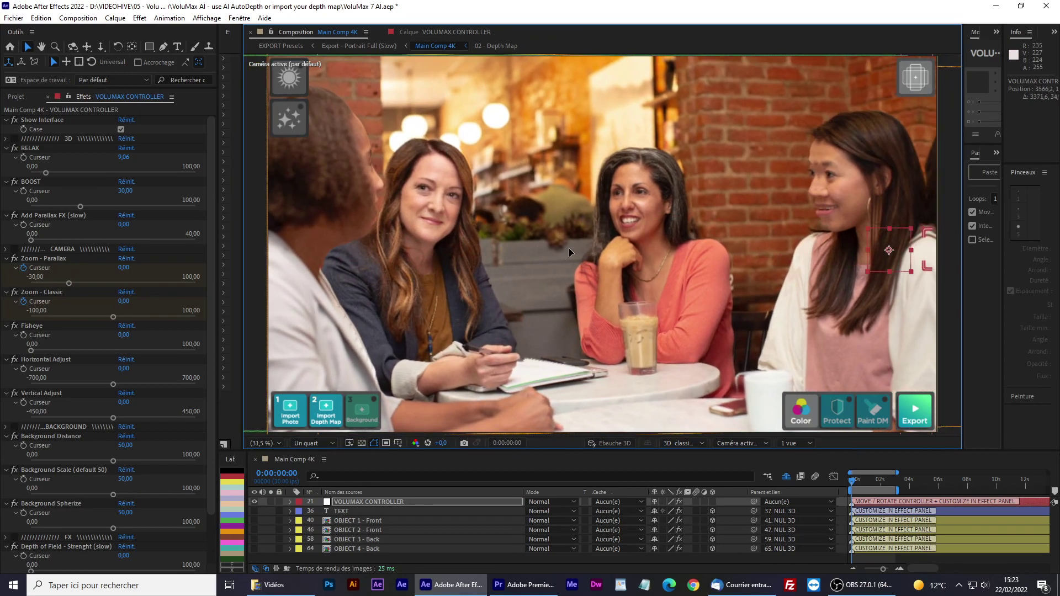
{"action": "left_click_drag", "start_coordinate": [371, 247], "coordinate": [297, 361]}
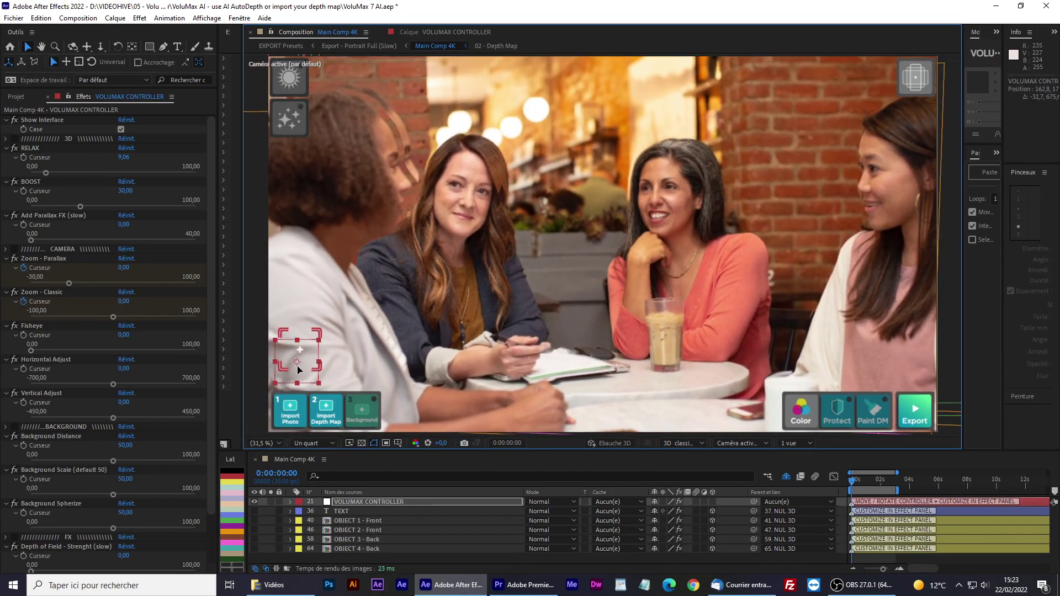
{"action": "left_click_drag", "start_coordinate": [48, 173], "coordinate": [148, 173]}
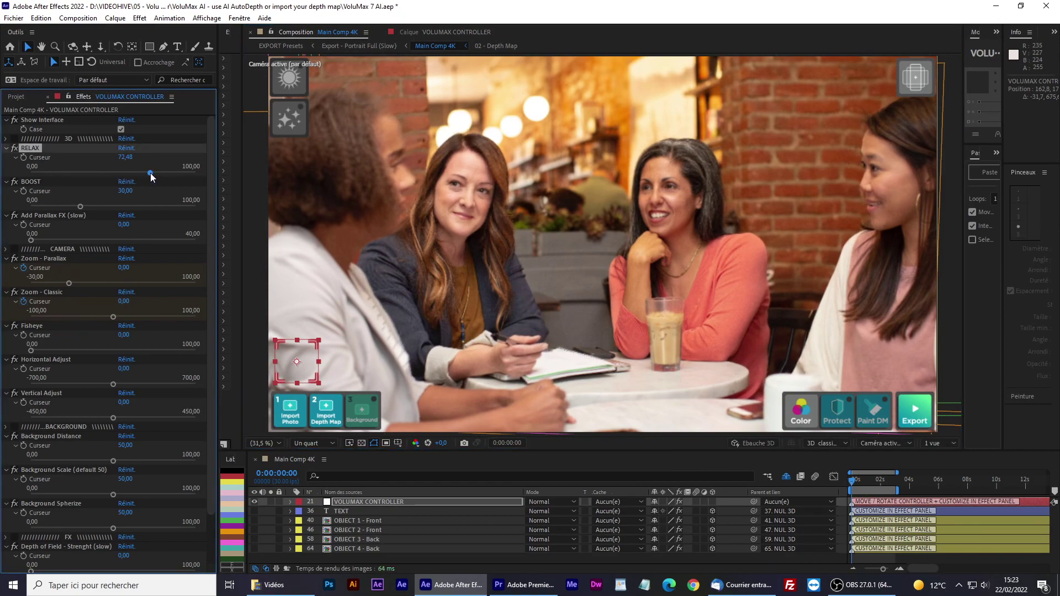
{"action": "mouse_move", "coordinate": [296, 360]}
{"action": "left_mouse_down"}
{"action": "mouse_move", "coordinate": [648, 128]}
{"action": "mouse_move", "coordinate": [412, 313]}
{"action": "left_mouse_up"}
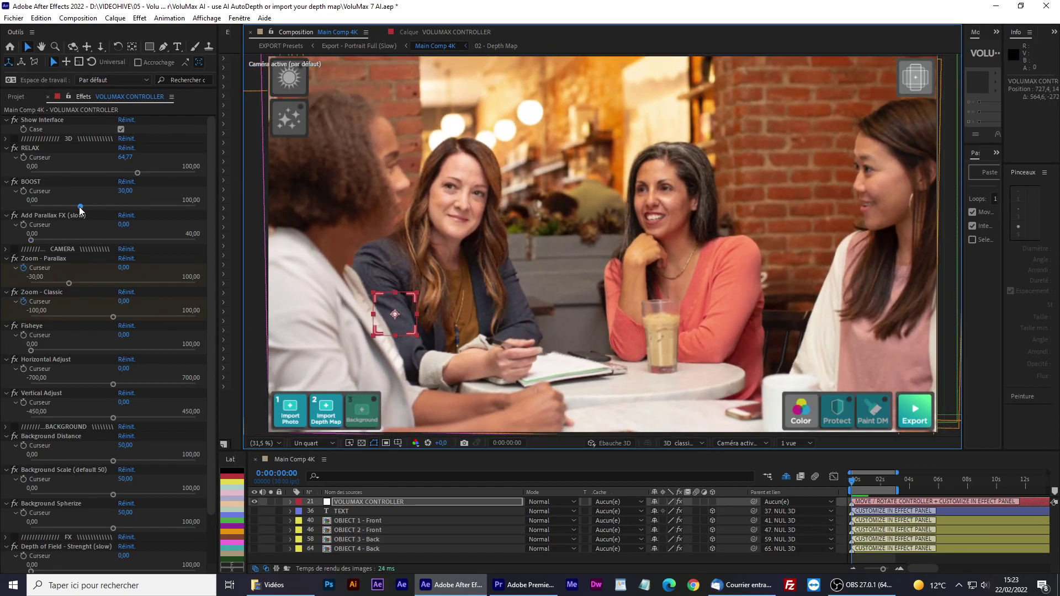
Step: Set BOOST to 23.83 and Add Parallax FX (slow) to 8.19, previewing around the café scene
{"action": "mouse_move", "coordinate": [81, 206]}
{"action": "left_mouse_down"}
{"action": "mouse_move", "coordinate": [43, 212]}
{"action": "mouse_move", "coordinate": [162, 208]}
{"action": "left_mouse_up"}
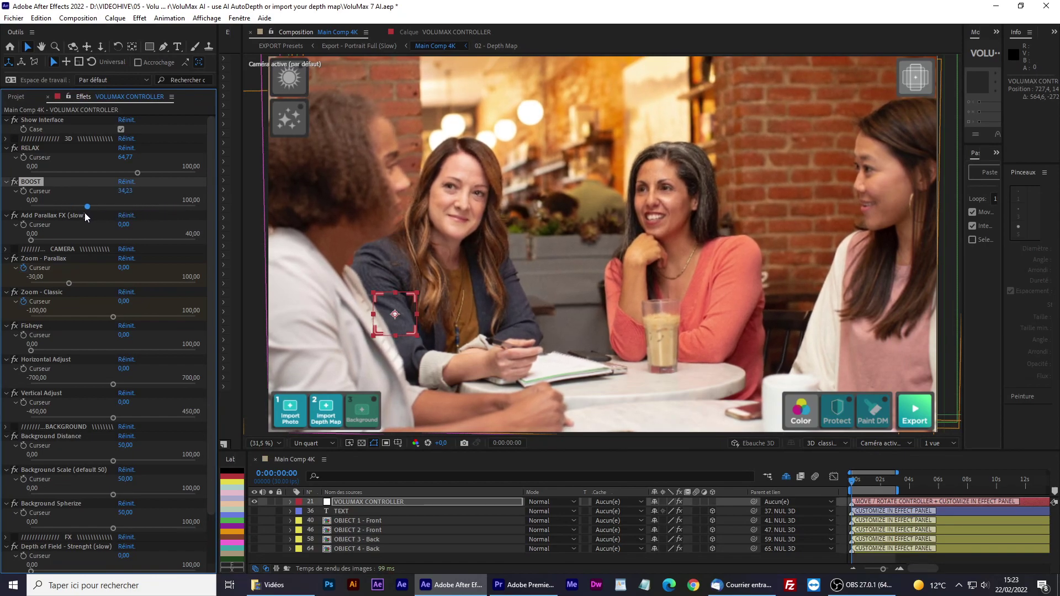
{"action": "left_click", "coordinate": [70, 206]}
{"action": "left_click", "coordinate": [33, 215]}
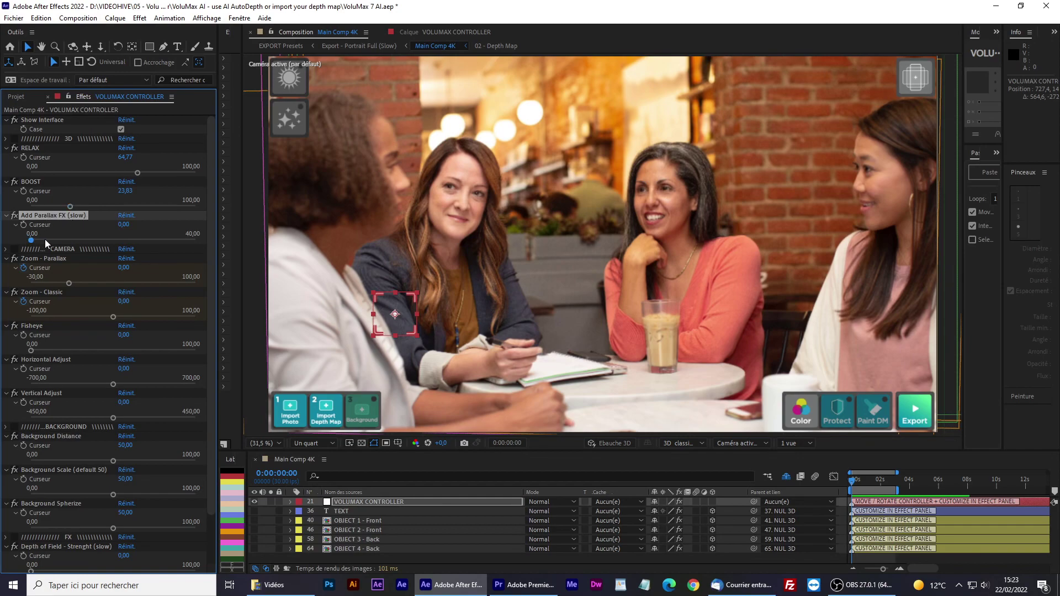
{"action": "left_click_drag", "start_coordinate": [44, 239], "coordinate": [64, 240]}
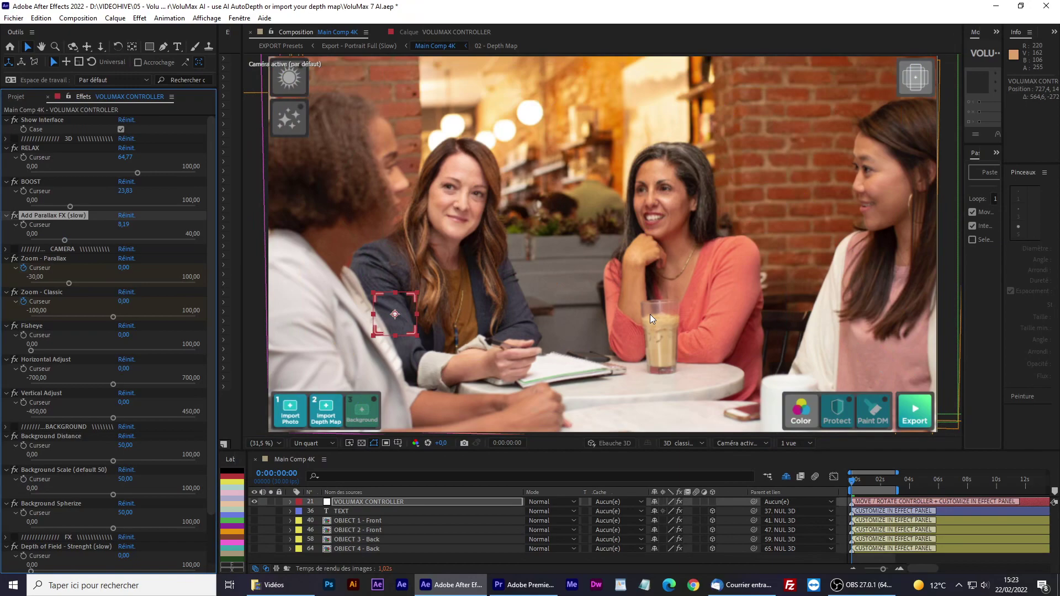
{"action": "mouse_move", "coordinate": [398, 319]}
{"action": "left_mouse_down"}
{"action": "mouse_move", "coordinate": [422, 192]}
{"action": "mouse_move", "coordinate": [813, 151]}
{"action": "left_mouse_up"}
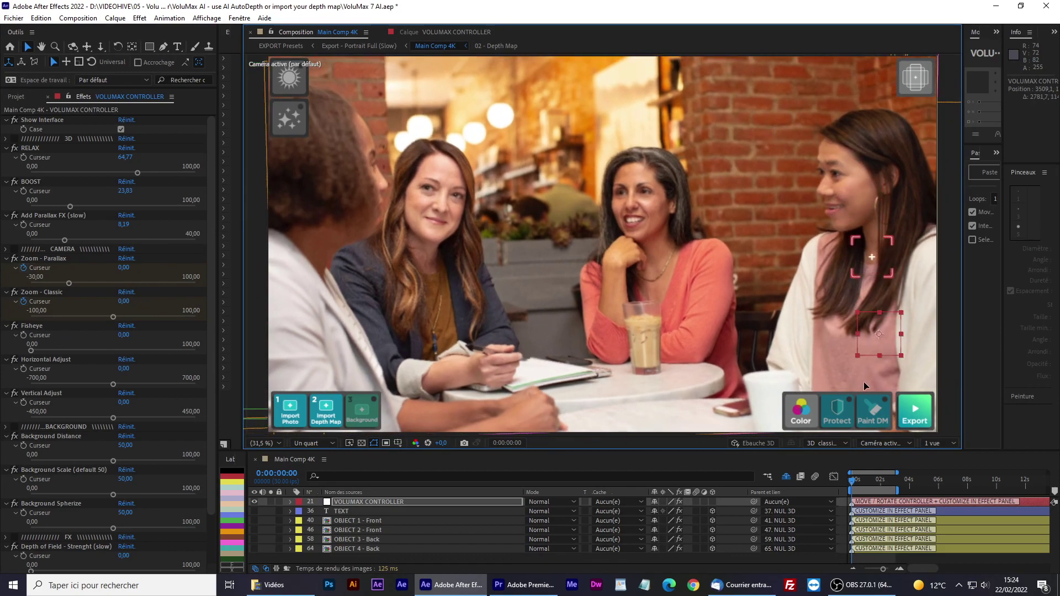
{"action": "left_click_drag", "start_coordinate": [814, 147], "coordinate": [879, 340]}
{"action": "left_click_drag", "start_coordinate": [731, 414], "coordinate": [387, 106]}
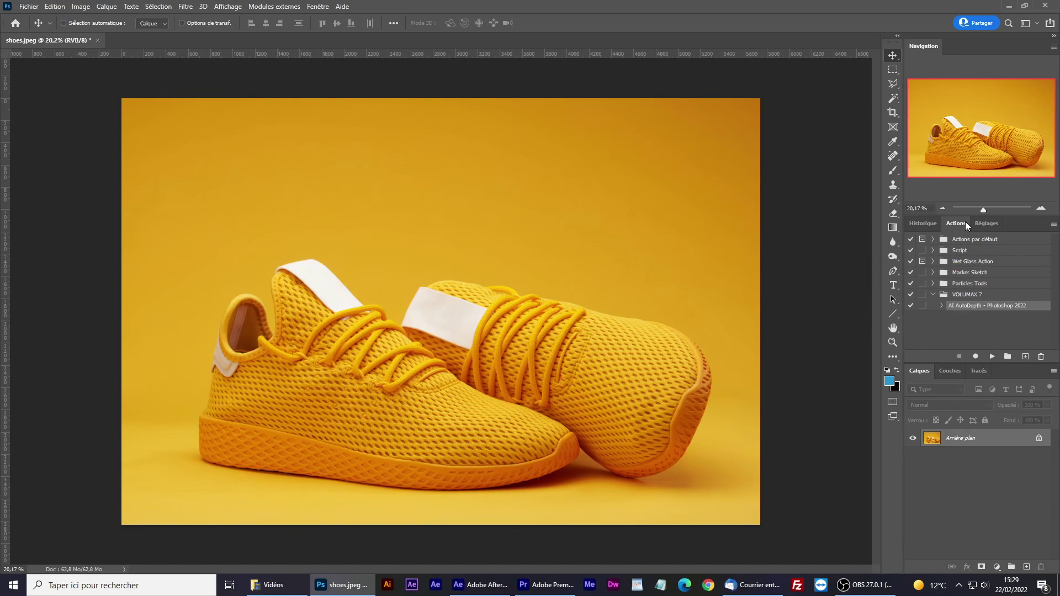
Step: Run AI AutoDepth on the yellow shoes photo and save the copy as shoes-depth map.jpg
{"action": "left_click", "coordinate": [966, 305], "text": "ctrl"}
{"action": "left_click", "coordinate": [992, 305]}
{"action": "left_click", "coordinate": [991, 357]}
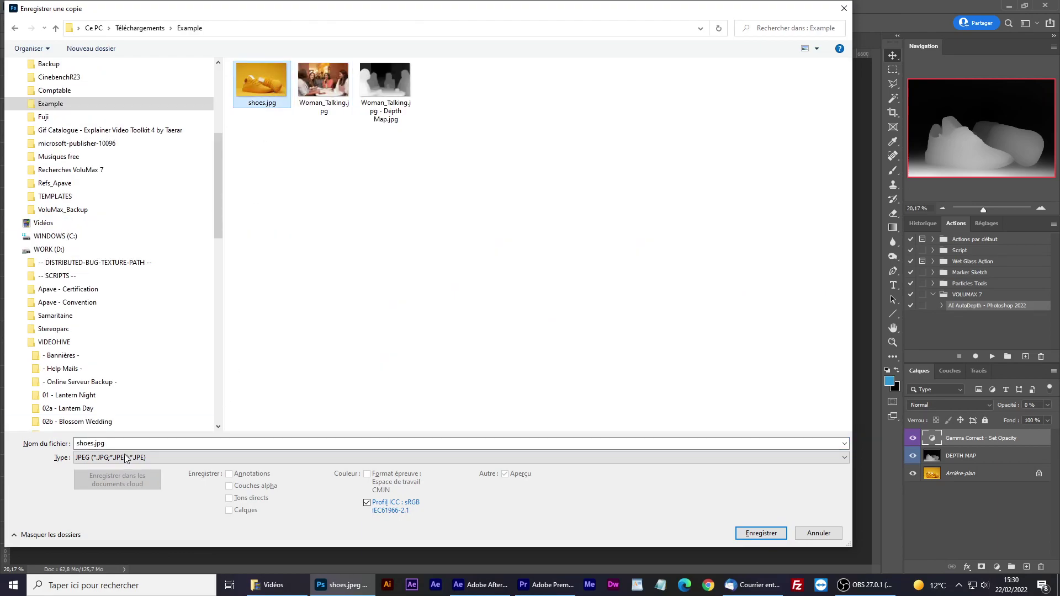
{"action": "double_click", "coordinate": [90, 444]}
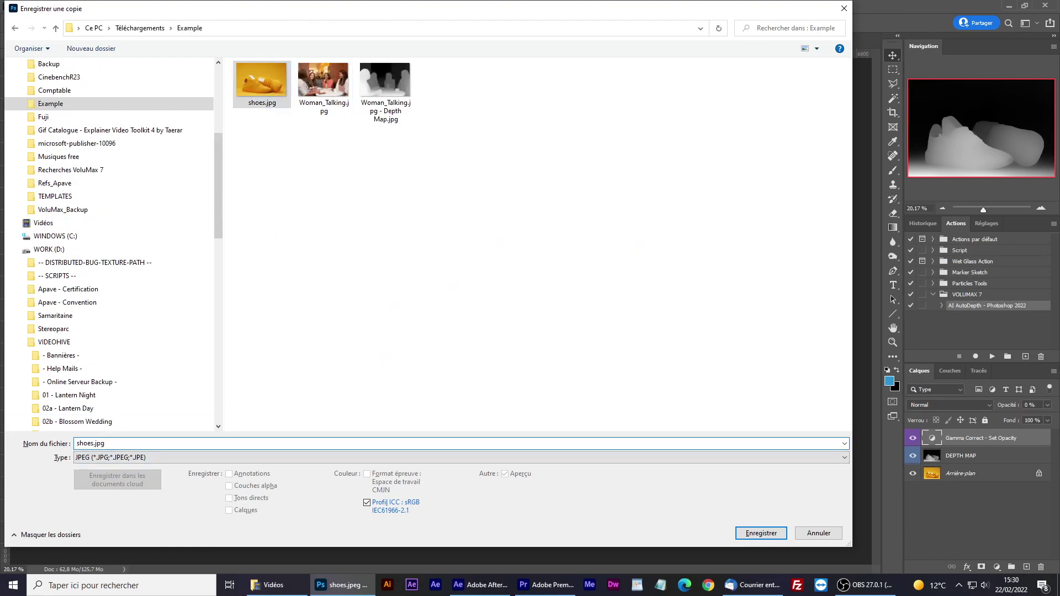
{"action": "type", "text": "-depth map"}
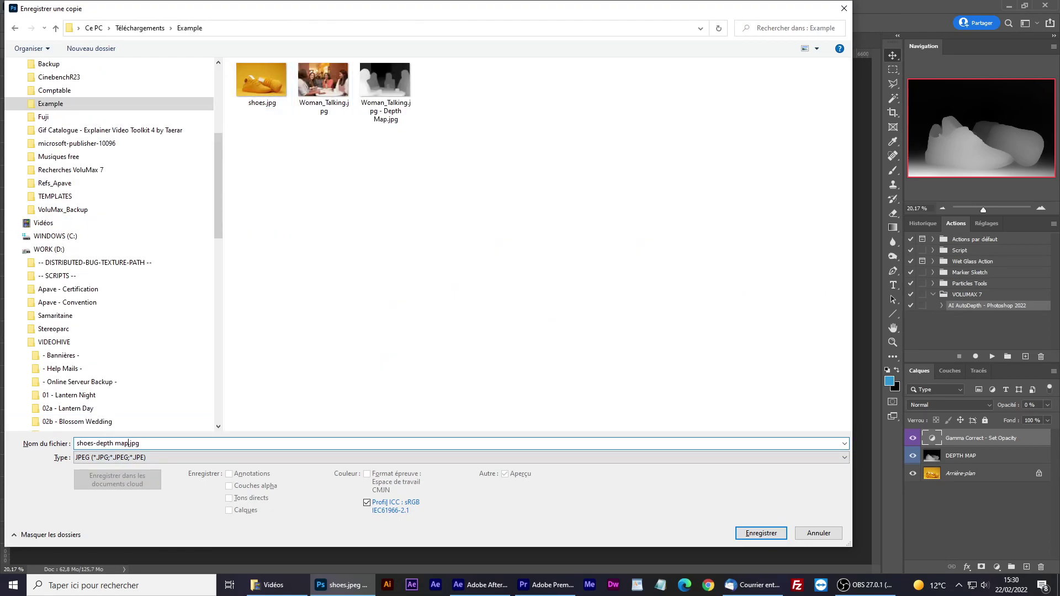
{"action": "key", "text": "Return"}
{"action": "key", "text": "Return"}
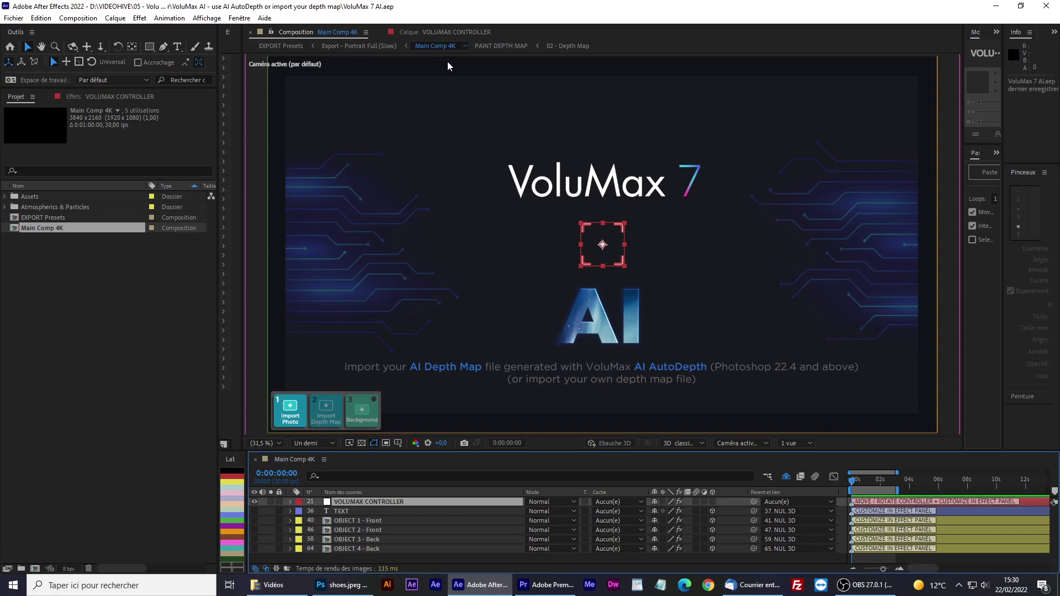
Step: Import shoes.jpg and shoes-depth map.jpg via the Import Photo button
{"action": "left_click", "coordinate": [40, 310]}
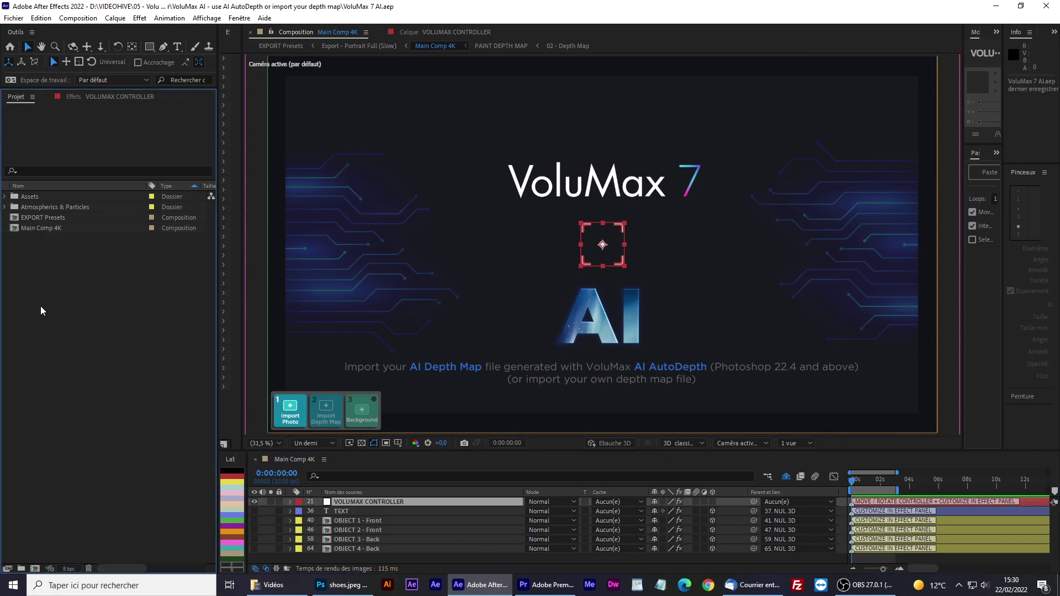
{"action": "double_click", "coordinate": [70, 404]}
{"action": "left_click", "coordinate": [513, 182]}
{"action": "left_click", "coordinate": [575, 185], "text": "ctrl"}
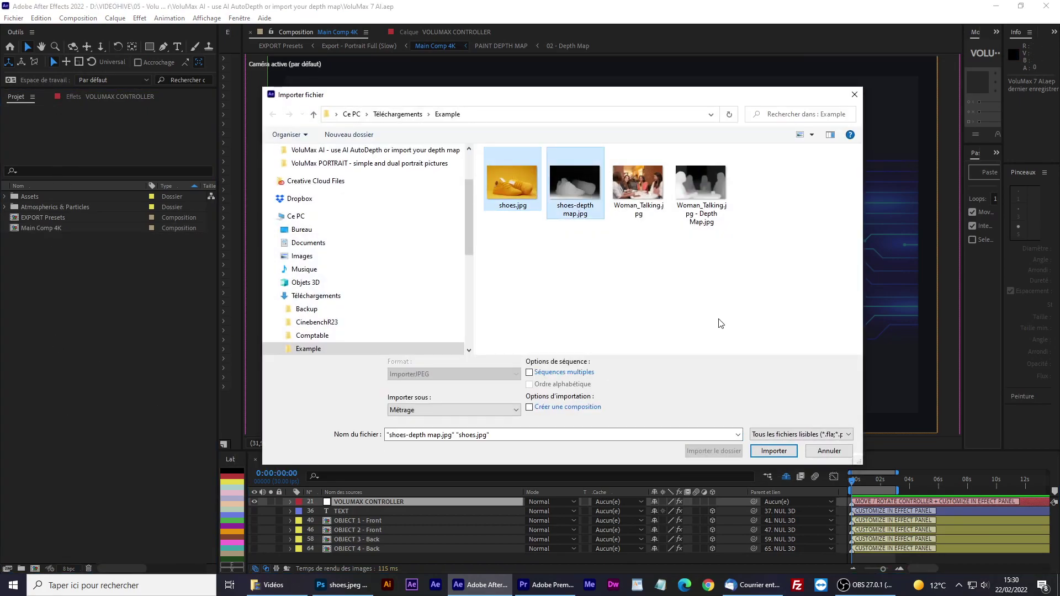
{"action": "left_click", "coordinate": [773, 451]}
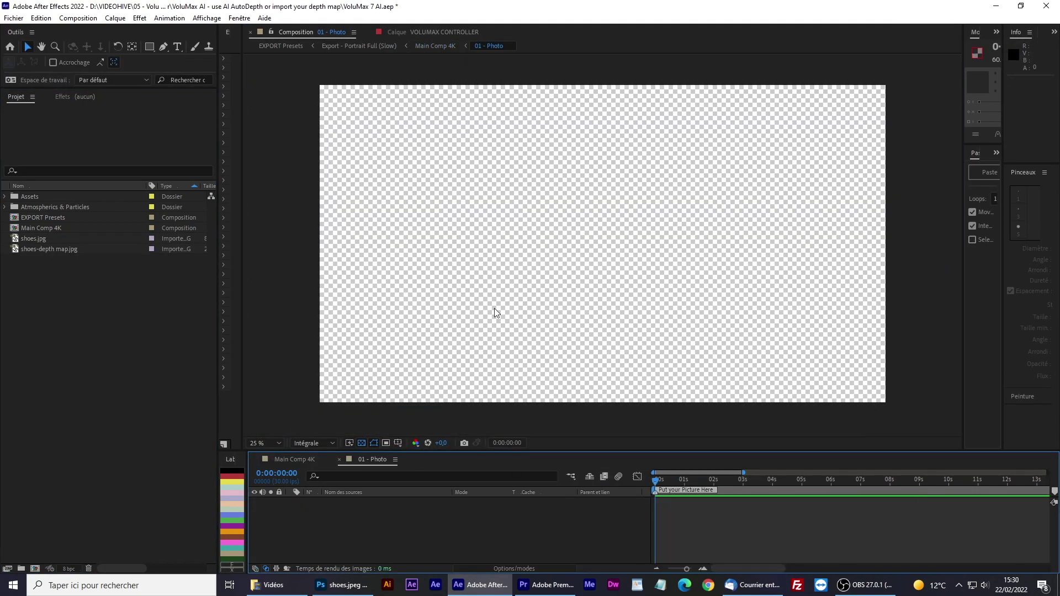
Step: Place the shoe photo in 01 - Photo and its depth map in 02 - Depth Map
{"action": "left_click_drag", "start_coordinate": [35, 239], "coordinate": [358, 518]}
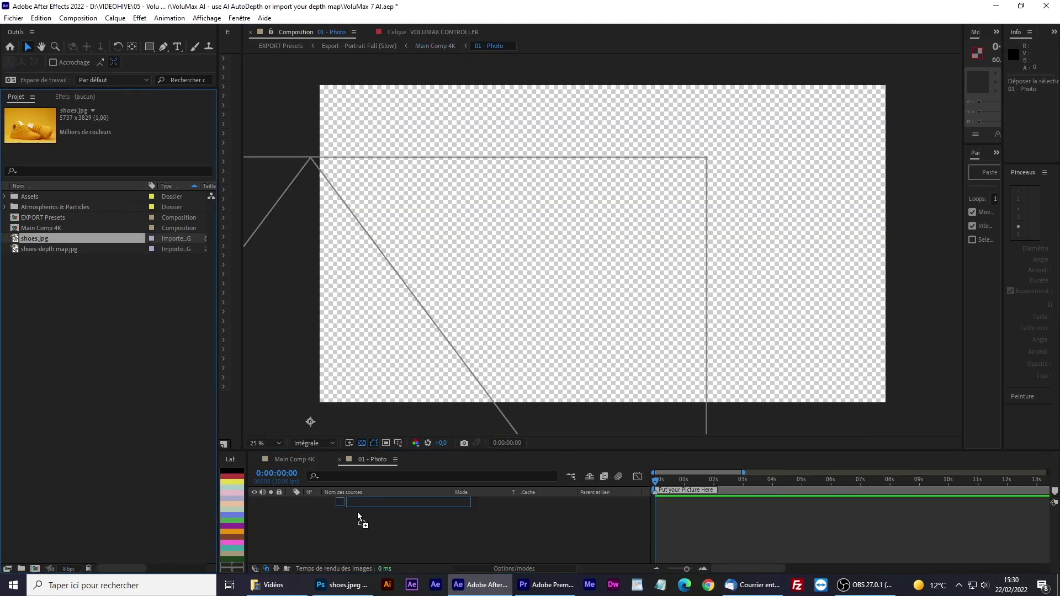
{"action": "scroll", "coordinate": [760, 307], "scroll_direction": "down", "scroll_amount": 1}
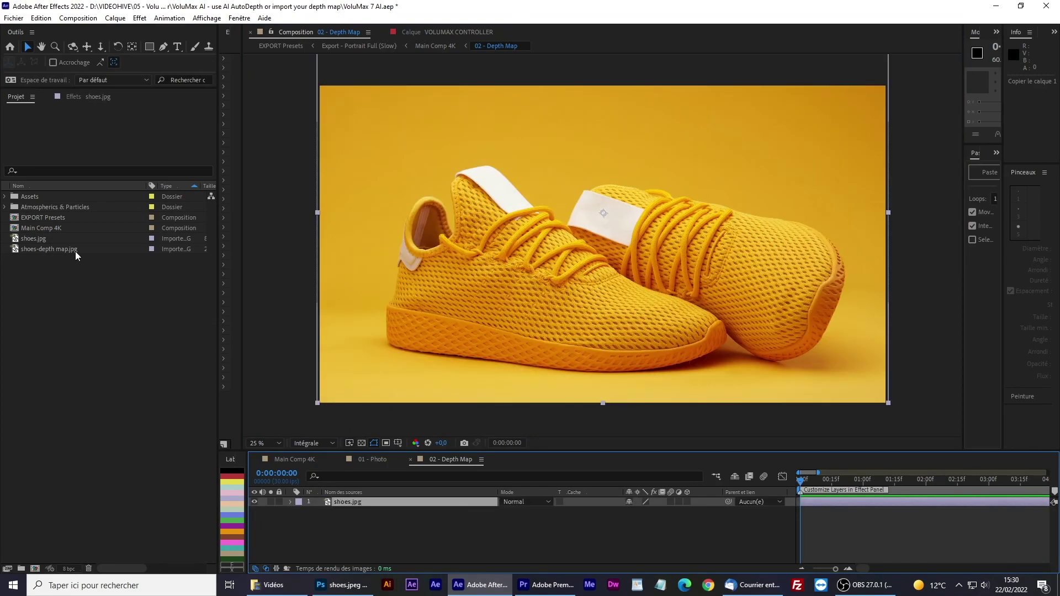
{"action": "left_click", "coordinate": [49, 248]}
{"action": "left_click_drag", "start_coordinate": [32, 250], "coordinate": [196, 372]}
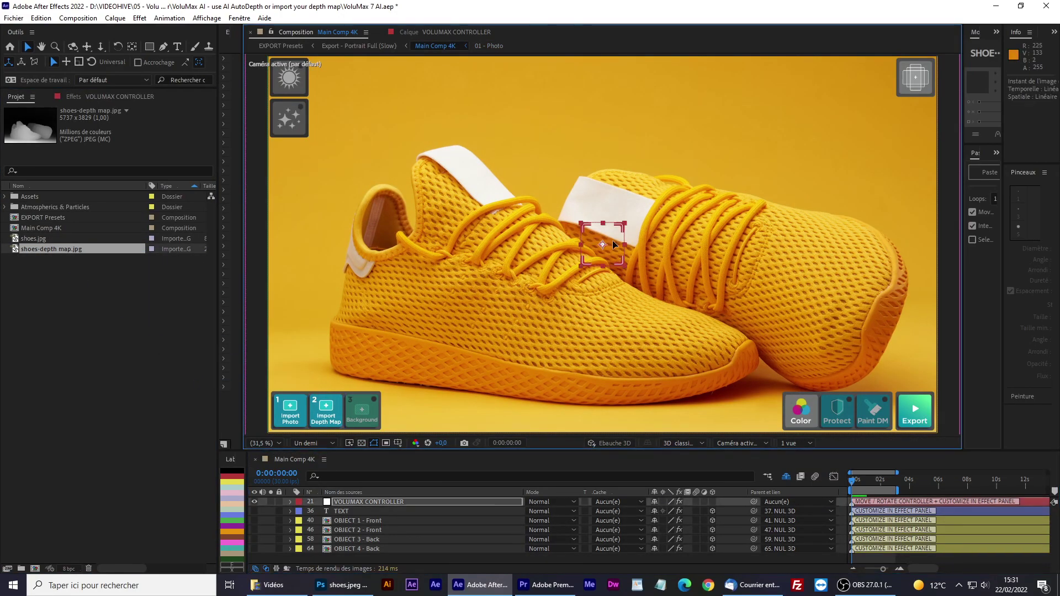
Step: Move the VOLUMAX CONTROLLER to test the shoes' parallax, then select the Protect feature
{"action": "left_click_drag", "start_coordinate": [614, 245], "coordinate": [473, 371]}
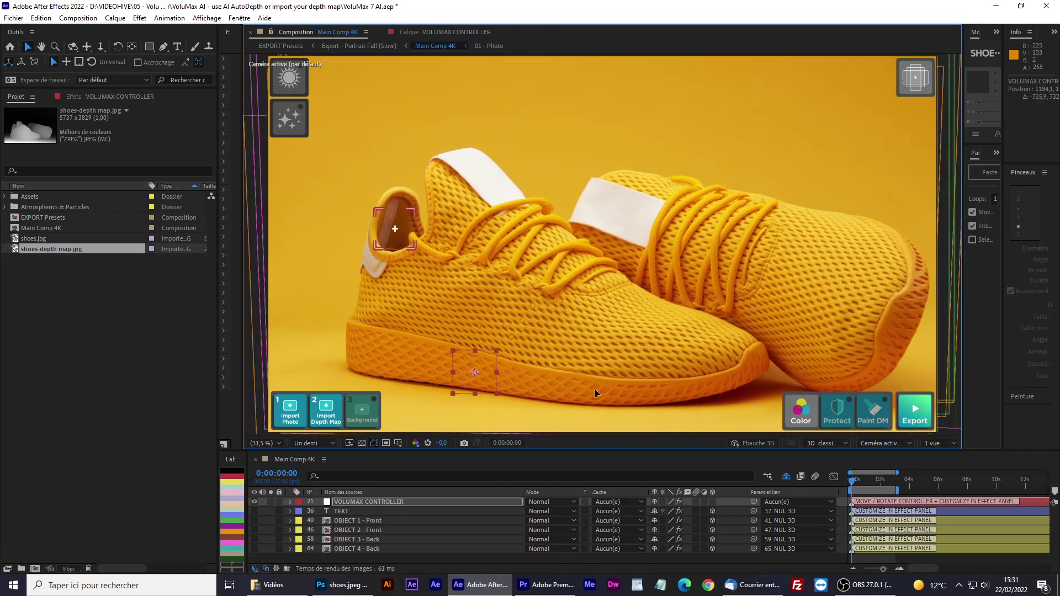
{"action": "mouse_move", "coordinate": [594, 393]}
{"action": "left_mouse_down"}
{"action": "mouse_move", "coordinate": [462, 173]}
{"action": "mouse_move", "coordinate": [330, 390]}
{"action": "left_mouse_up"}
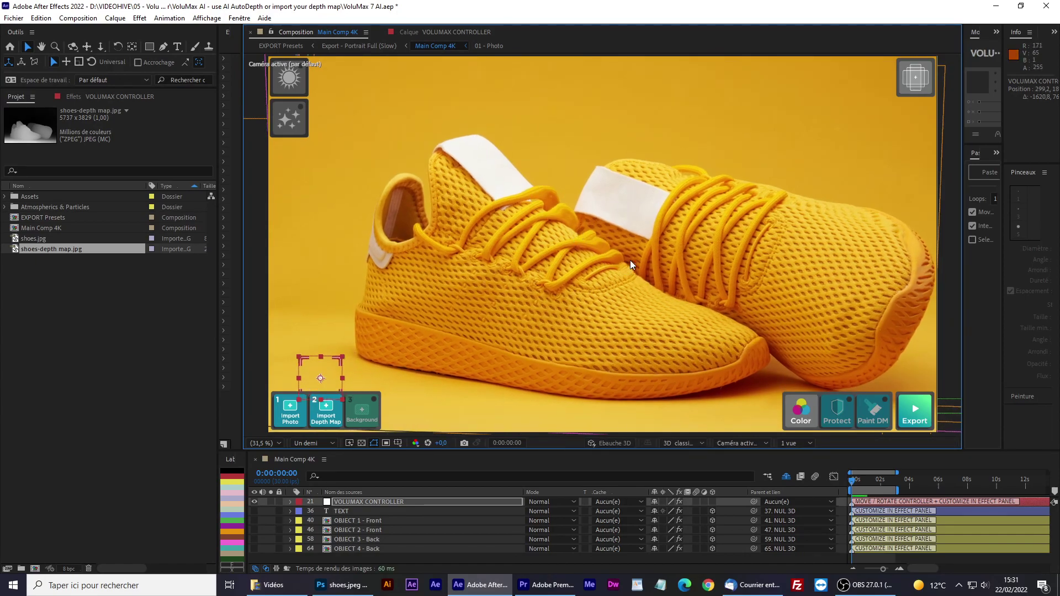
{"action": "left_click", "coordinate": [837, 408]}
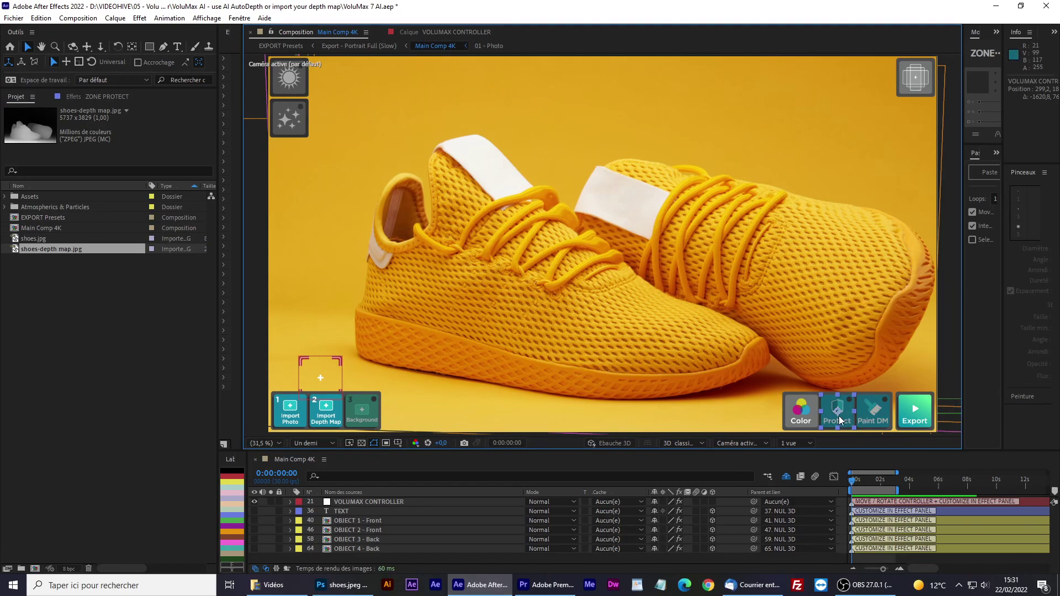
Step: In the ZONE PROTECT comp, delete the default red mask and pick the Pen tool
{"action": "double_click", "coordinate": [840, 421]}
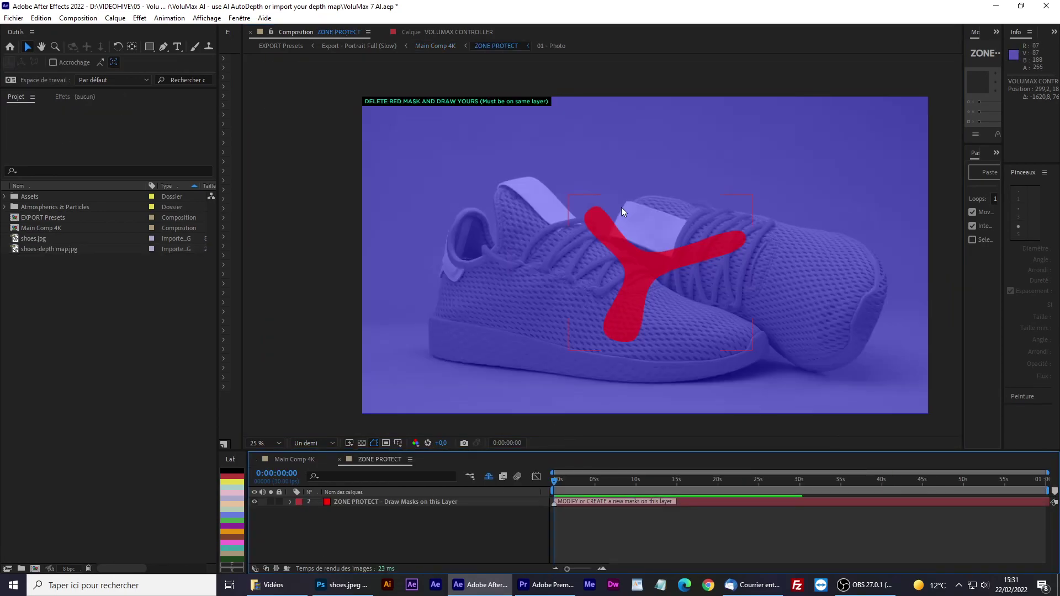
{"action": "left_click", "coordinate": [603, 244]}
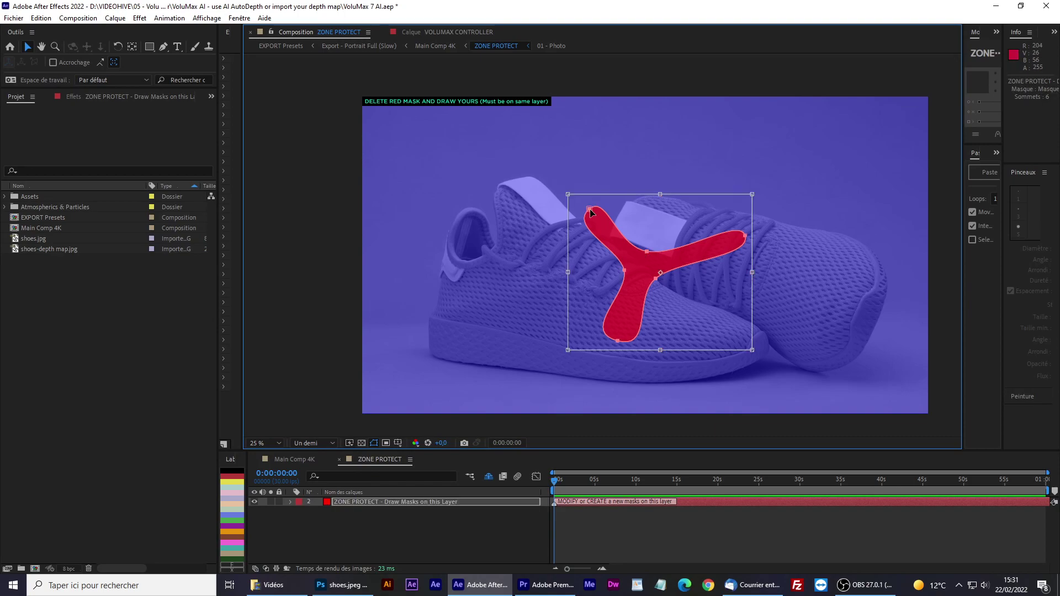
{"action": "key", "text": "Delete"}
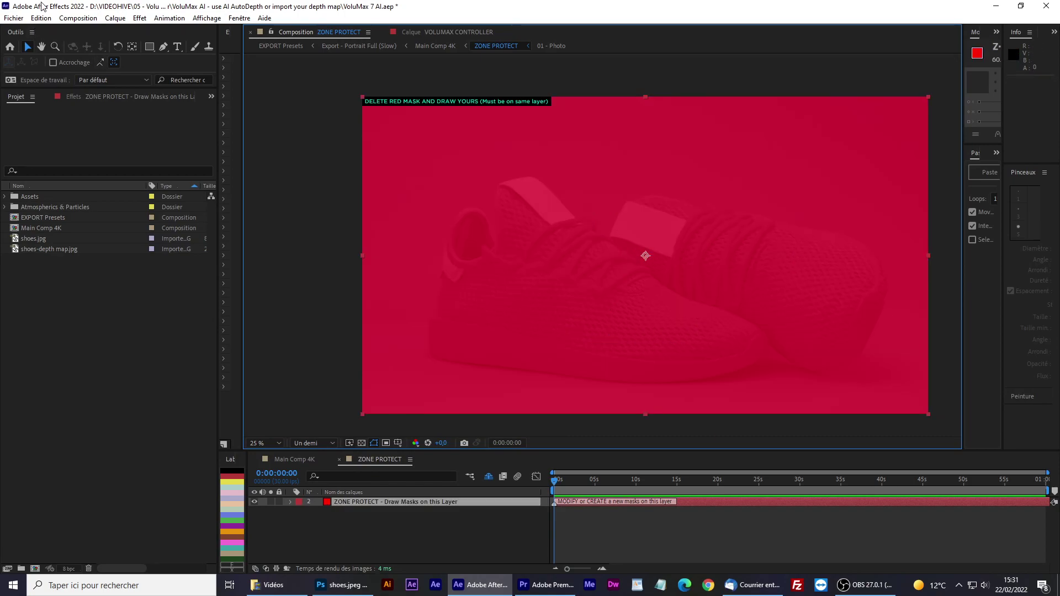
{"action": "left_click", "coordinate": [164, 46]}
{"action": "scroll", "coordinate": [600, 244], "scroll_direction": "up", "scroll_amount": 1}
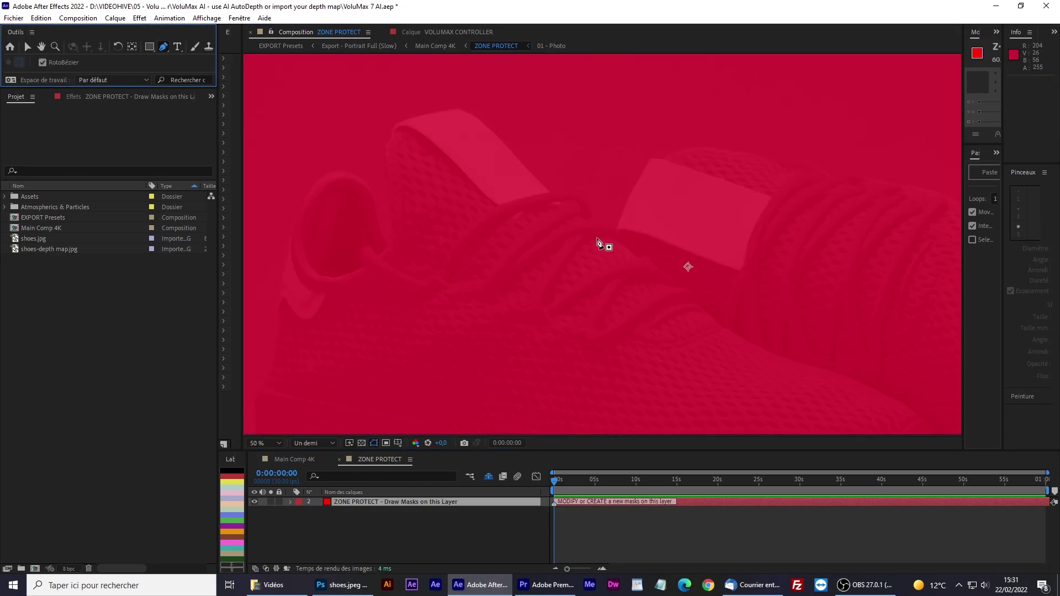
Step: Draw a closed mask along the front shoe's lace strip and return to Main Comp 4K
{"action": "left_click", "coordinate": [548, 193]}
{"action": "left_click", "coordinate": [572, 225]}
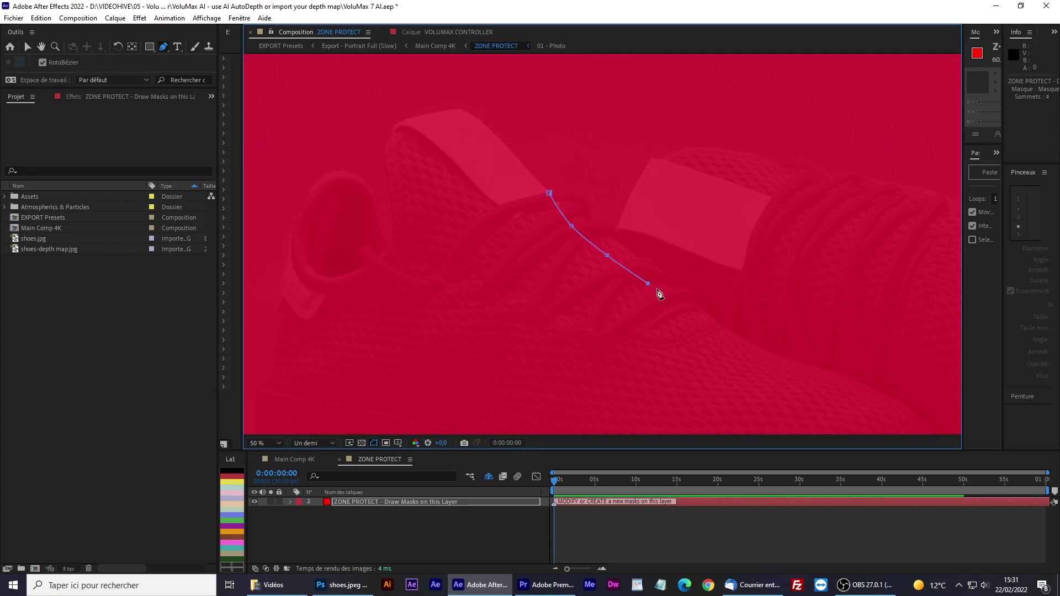
{"action": "left_click", "coordinate": [709, 298]}
{"action": "left_click", "coordinate": [686, 269]}
{"action": "left_click", "coordinate": [646, 243]}
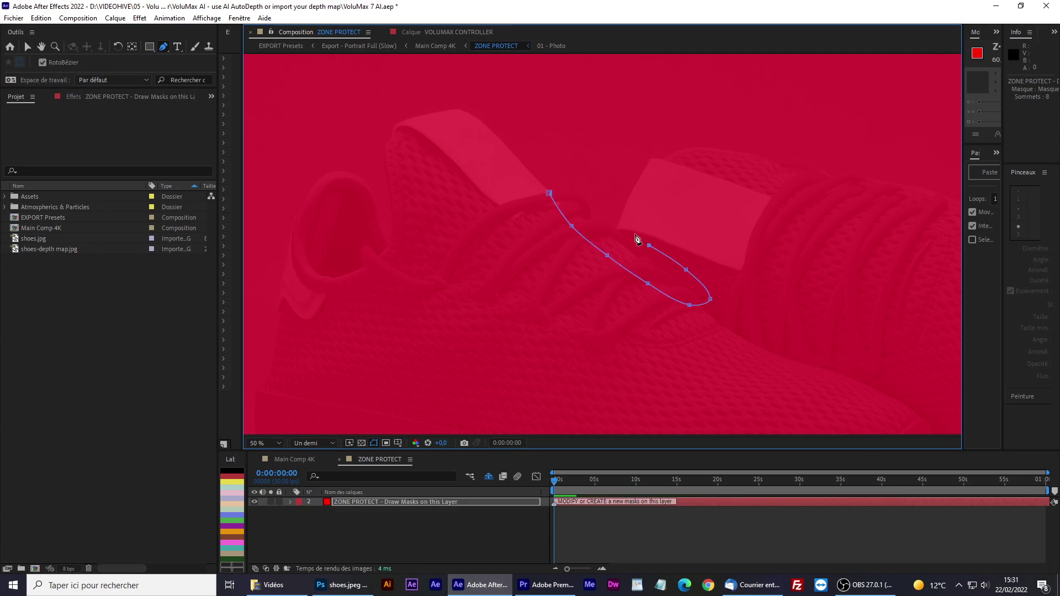
{"action": "left_click", "coordinate": [622, 219]}
{"action": "left_click", "coordinate": [593, 190]}
{"action": "left_click", "coordinate": [560, 175]}
{"action": "left_click", "coordinate": [549, 193]}
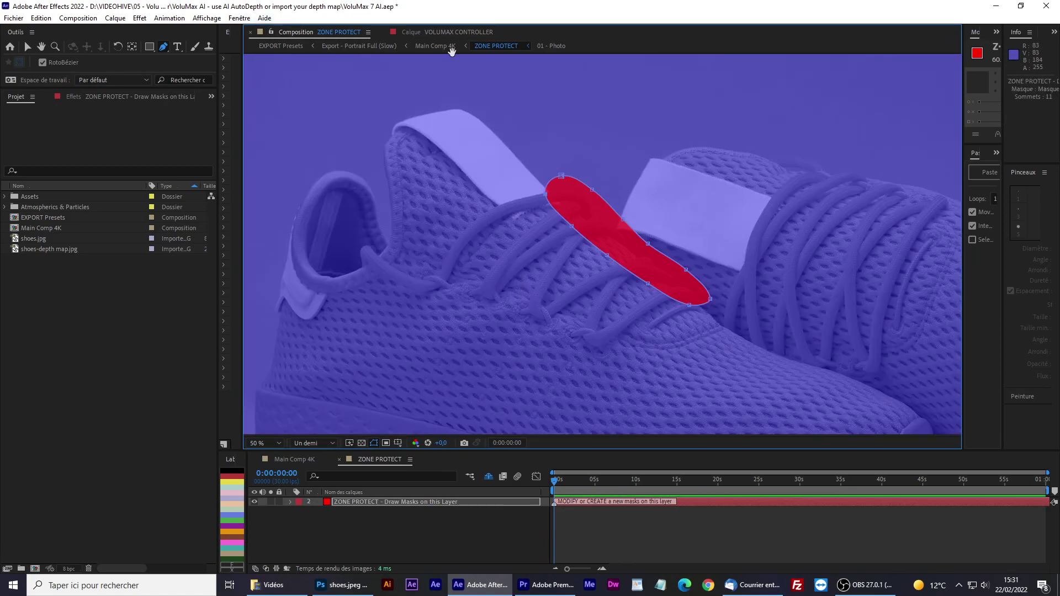
{"action": "left_click", "coordinate": [437, 47]}
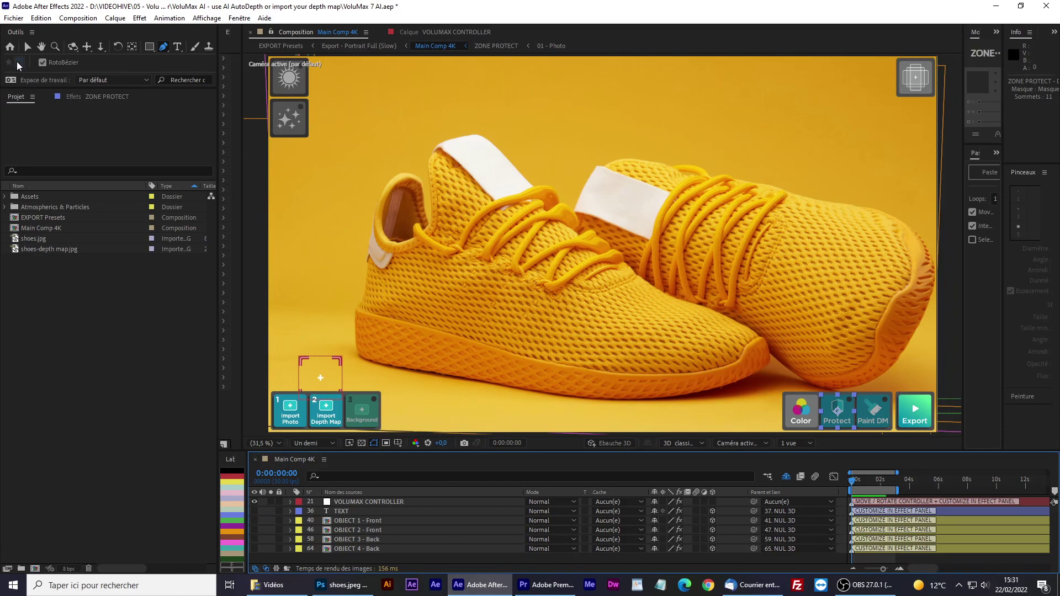
Step: Set Zone Protect Intensity to about 63 in Effect Controls
{"action": "left_click", "coordinate": [26, 47]}
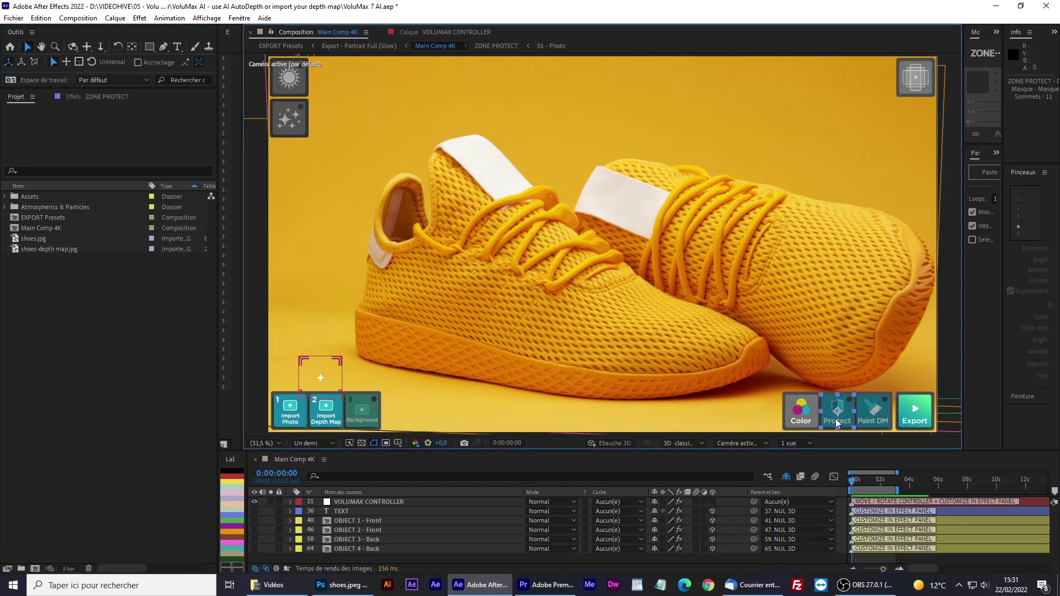
{"action": "left_click", "coordinate": [73, 97]}
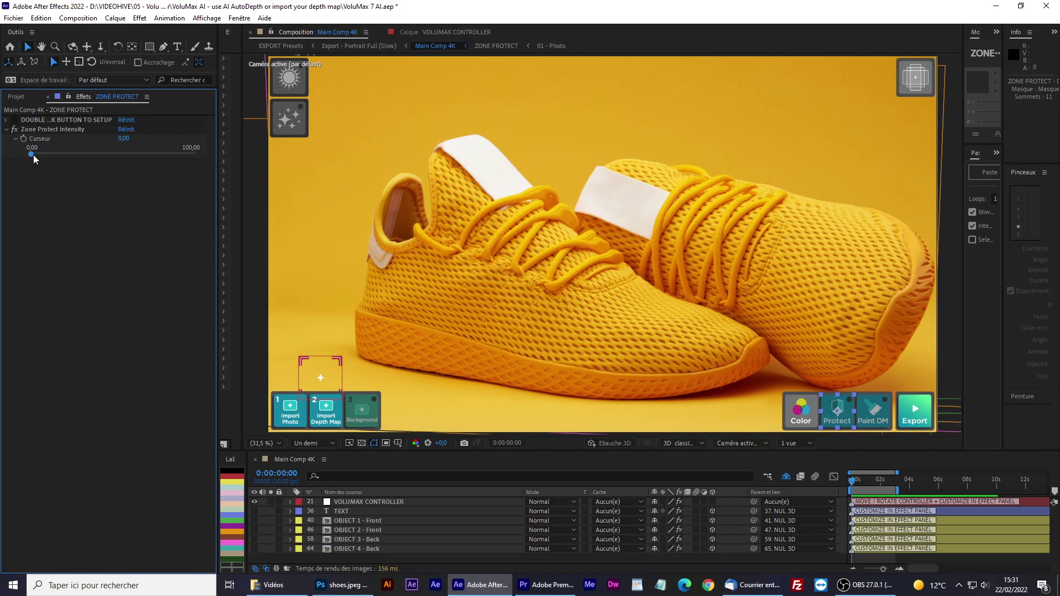
{"action": "left_click_drag", "start_coordinate": [33, 155], "coordinate": [89, 154]}
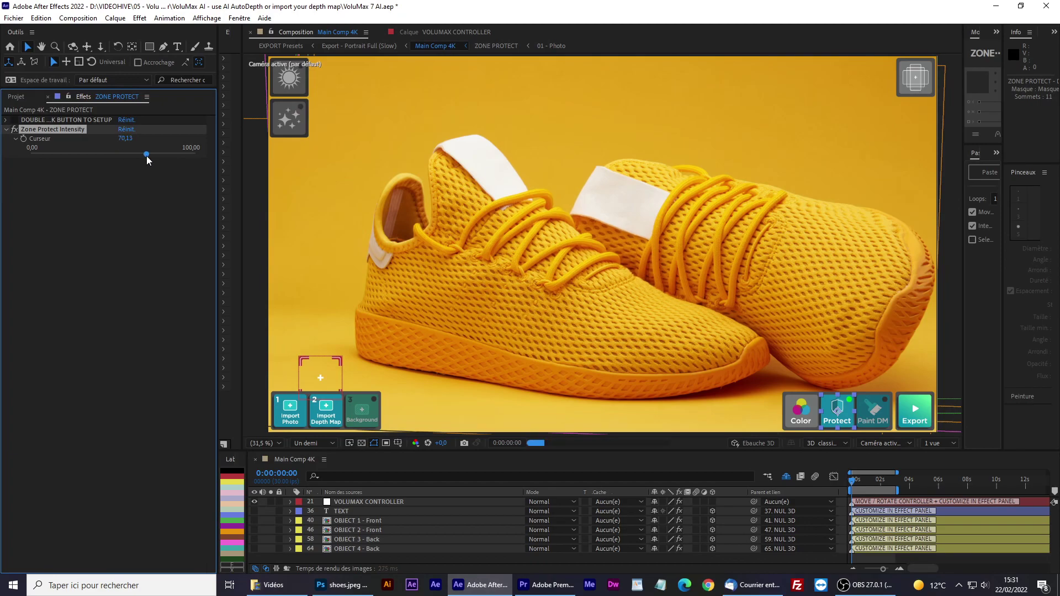
{"action": "left_click_drag", "start_coordinate": [147, 156], "coordinate": [21, 152]}
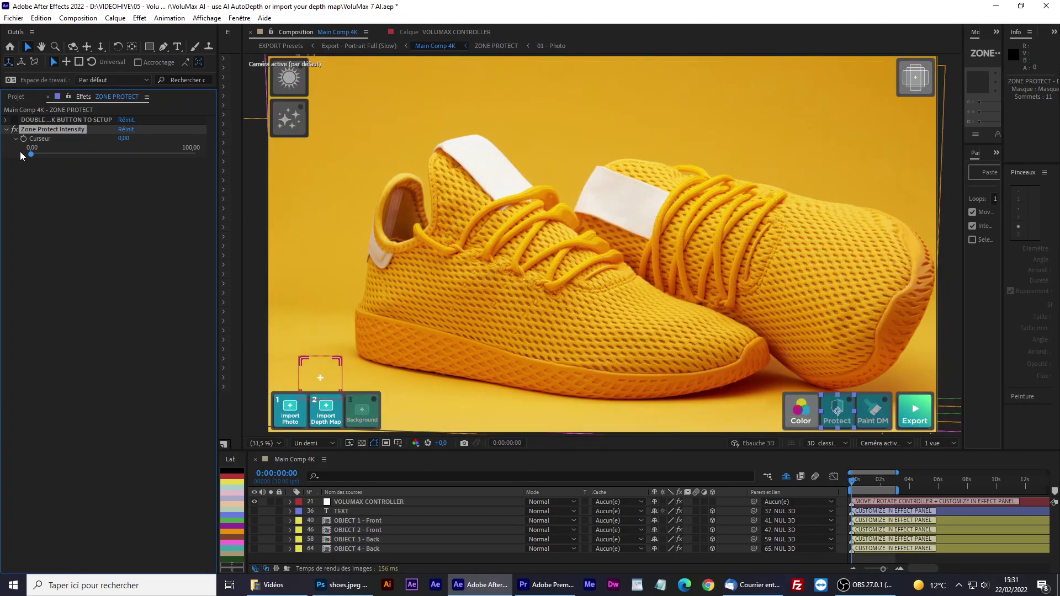
{"action": "left_click_drag", "start_coordinate": [31, 155], "coordinate": [135, 157]}
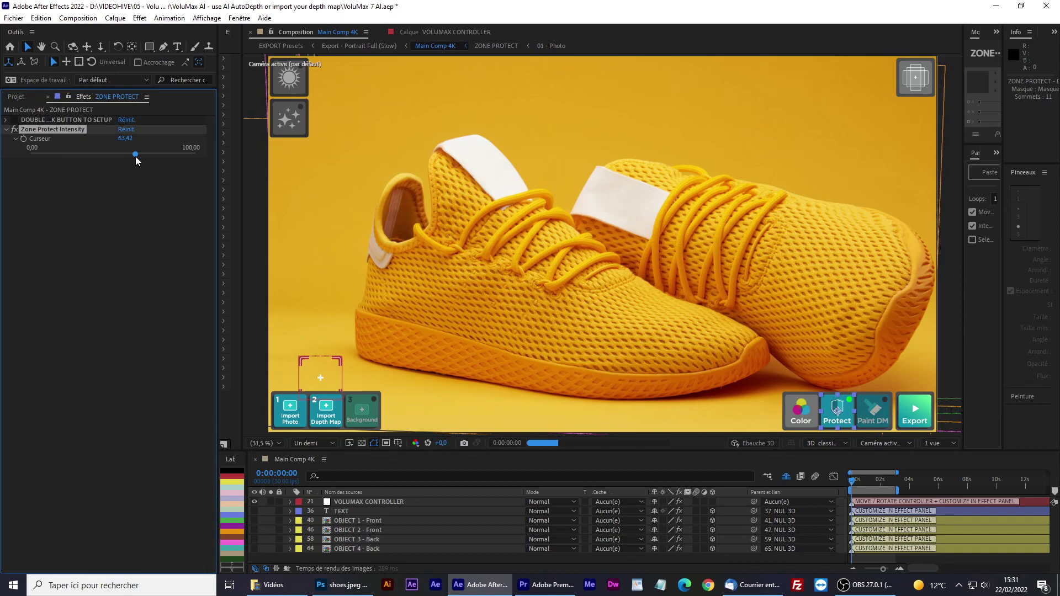
Step: Move the VOLUMAX CONTROLLER to preview parallax with protection active
{"action": "left_click", "coordinate": [329, 370]}
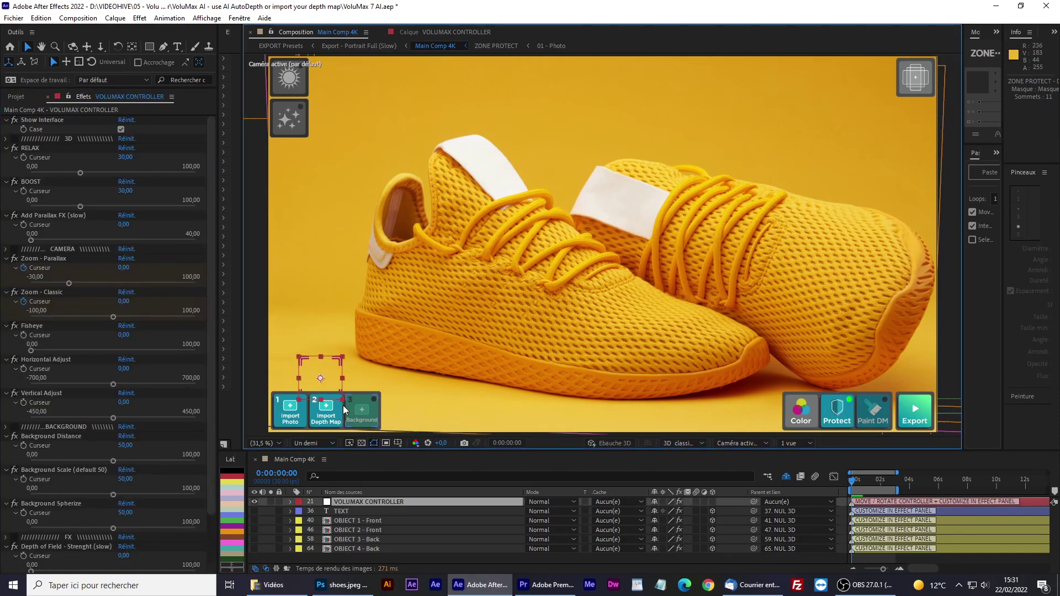
{"action": "mouse_move", "coordinate": [336, 362]}
{"action": "left_mouse_down"}
{"action": "mouse_move", "coordinate": [852, 84]}
{"action": "mouse_move", "coordinate": [461, 360]}
{"action": "mouse_move", "coordinate": [772, 79]}
{"action": "mouse_move", "coordinate": [325, 366]}
{"action": "left_mouse_up"}
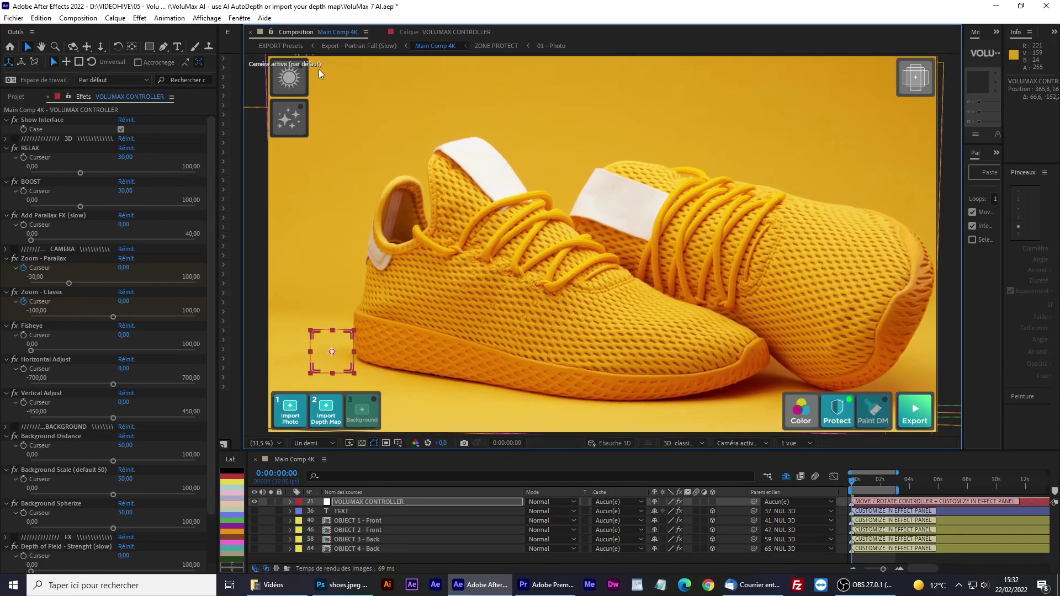
Step: Enable 3D particles and choose the 16 Confetti Gold preset
{"action": "left_click", "coordinate": [293, 120]}
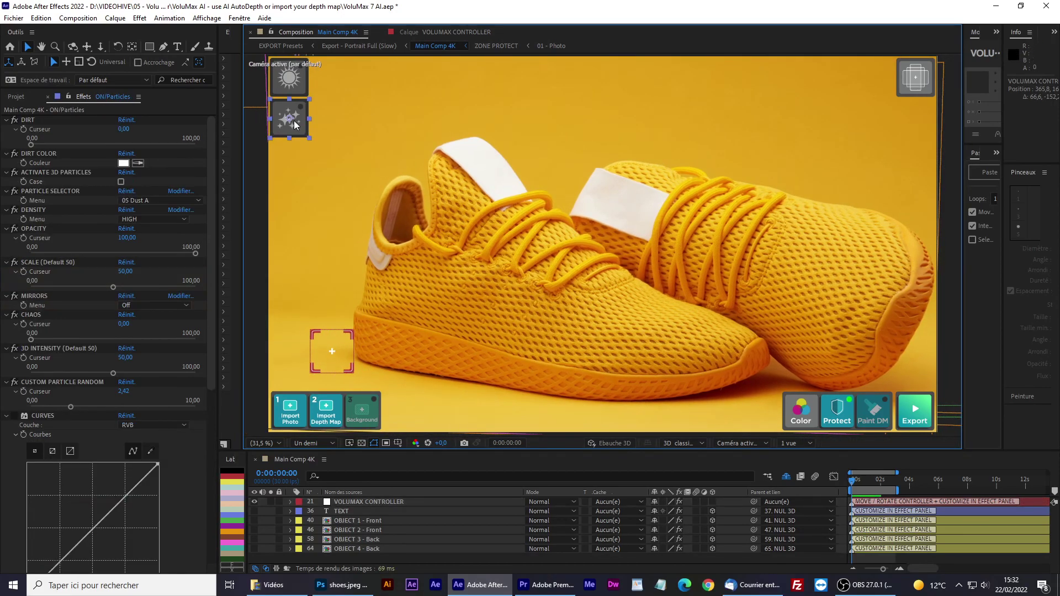
{"action": "left_click", "coordinate": [120, 182]}
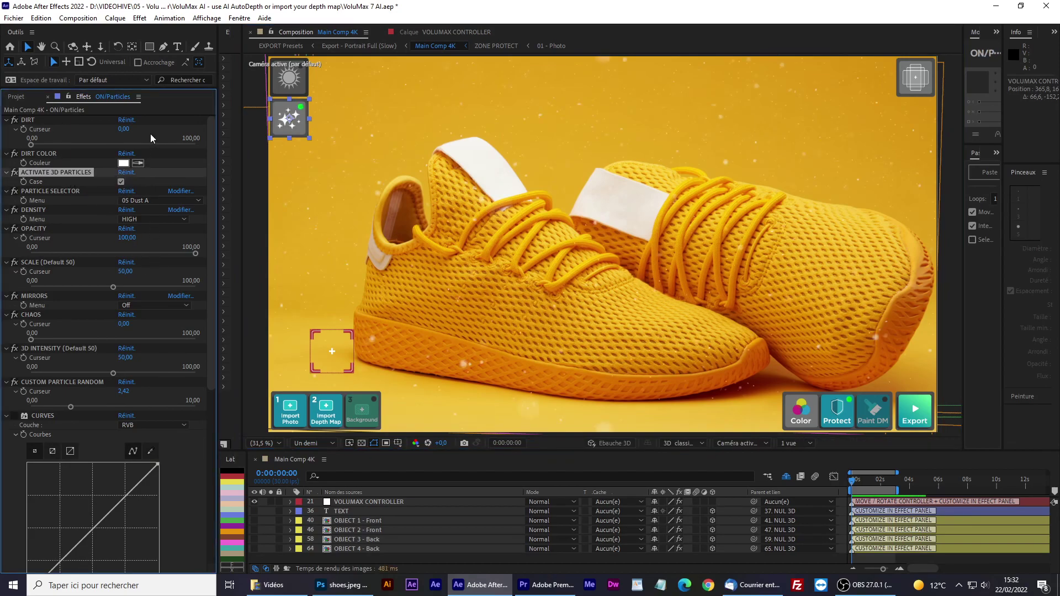
{"action": "left_click", "coordinate": [158, 200]}
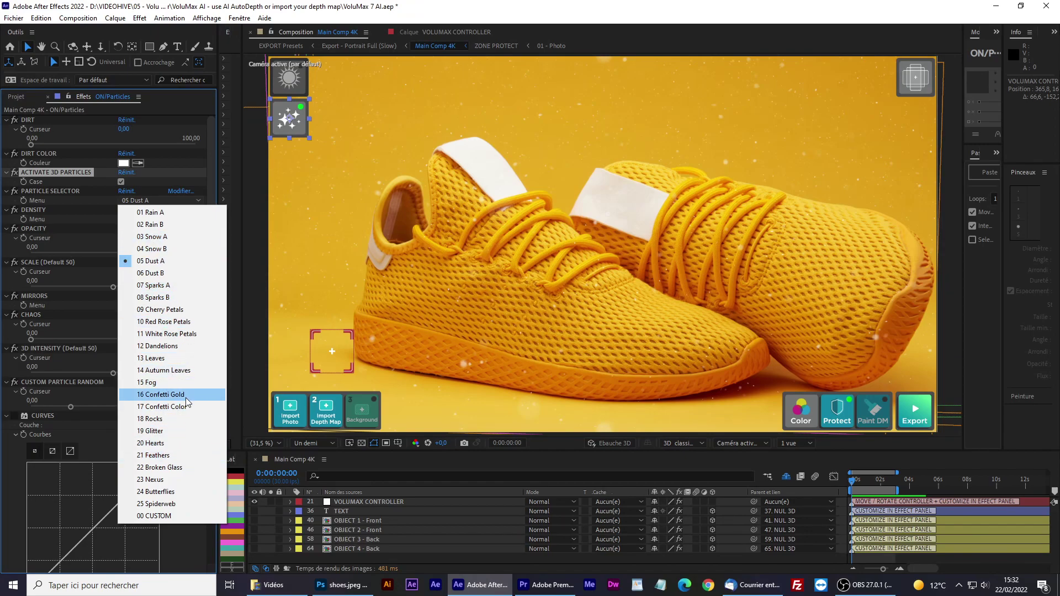
{"action": "left_click", "coordinate": [166, 394]}
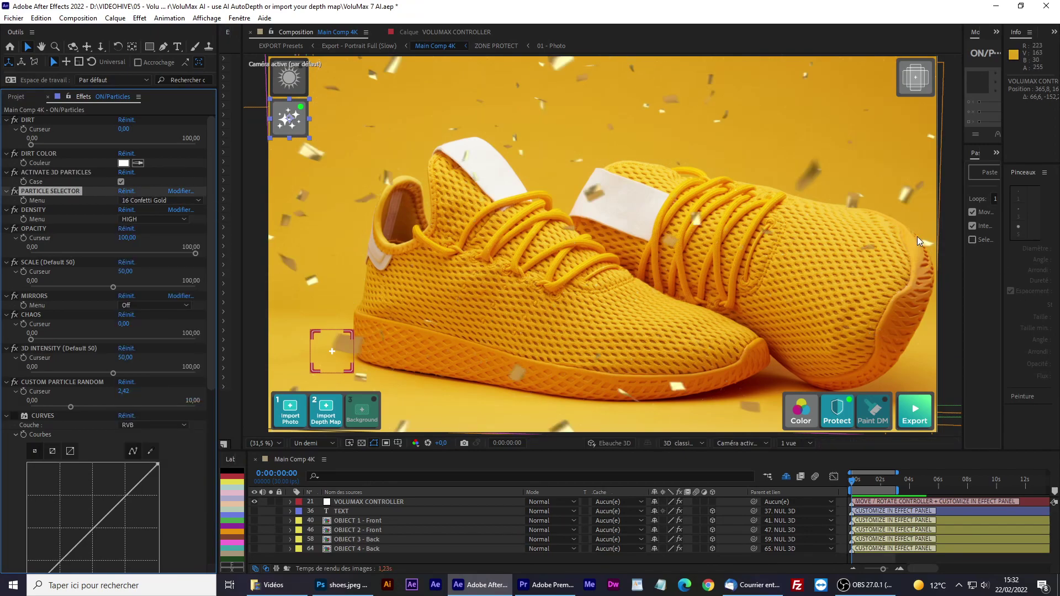
Step: At a later frame move the controller so the camera target travels to the upper right
{"action": "left_click", "coordinate": [332, 351]}
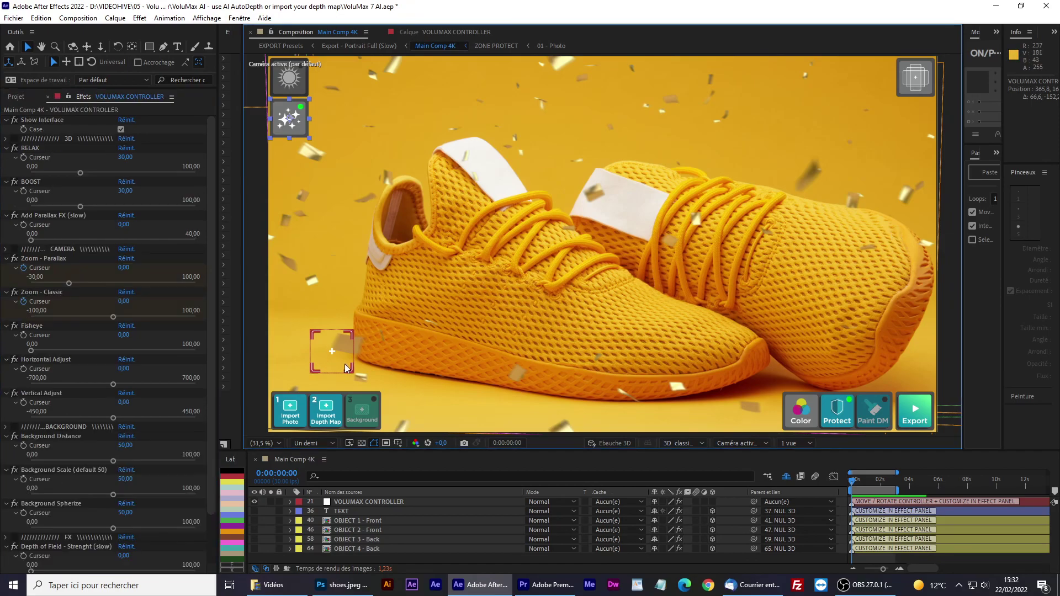
{"action": "scroll", "coordinate": [899, 501], "scroll_direction": "up", "scroll_amount": 2}
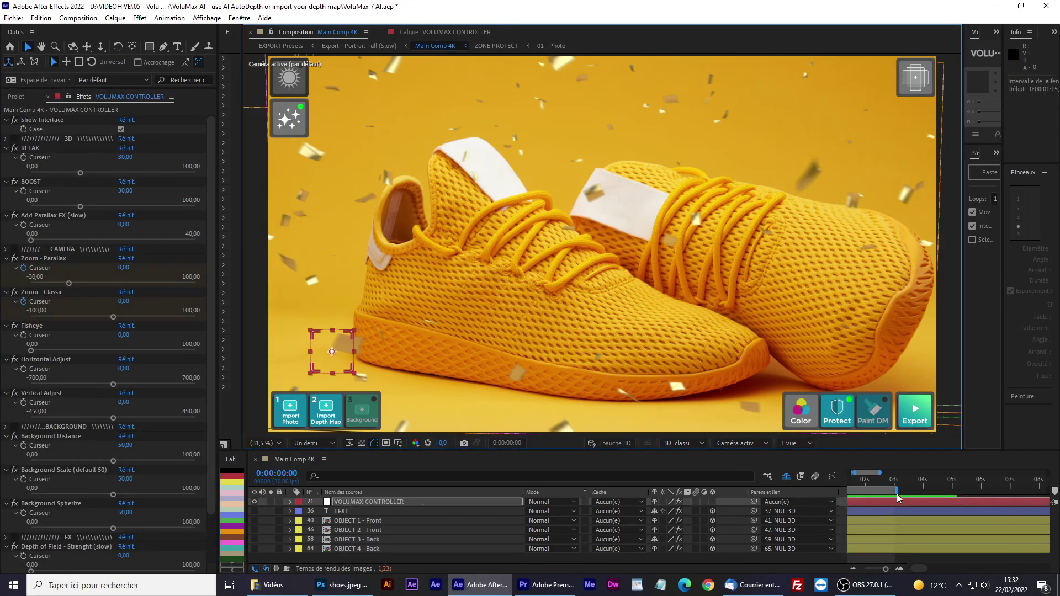
{"action": "left_click", "coordinate": [894, 485]}
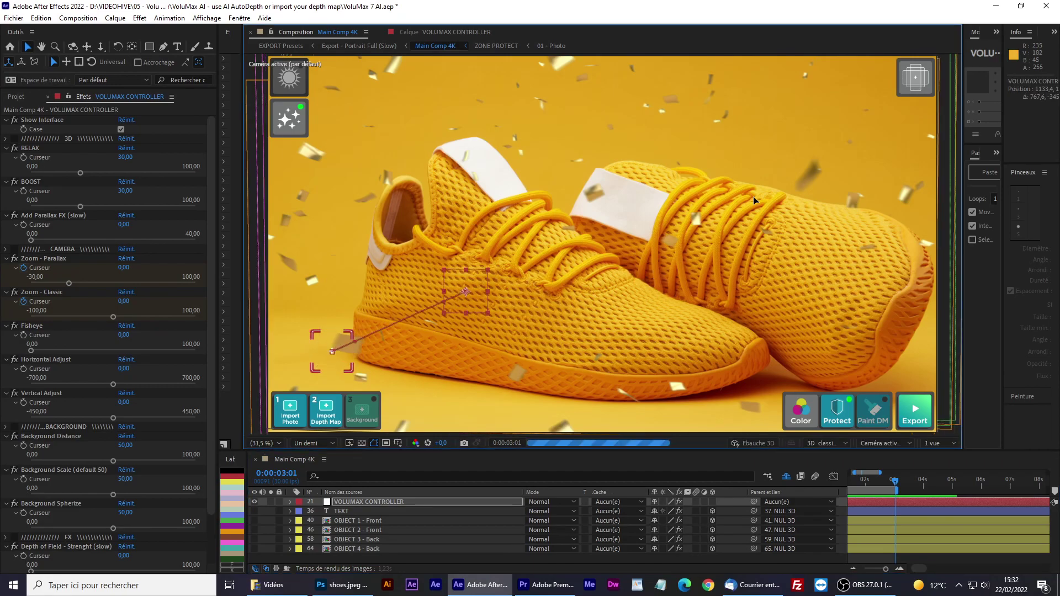
{"action": "left_click_drag", "start_coordinate": [332, 351], "coordinate": [854, 166]}
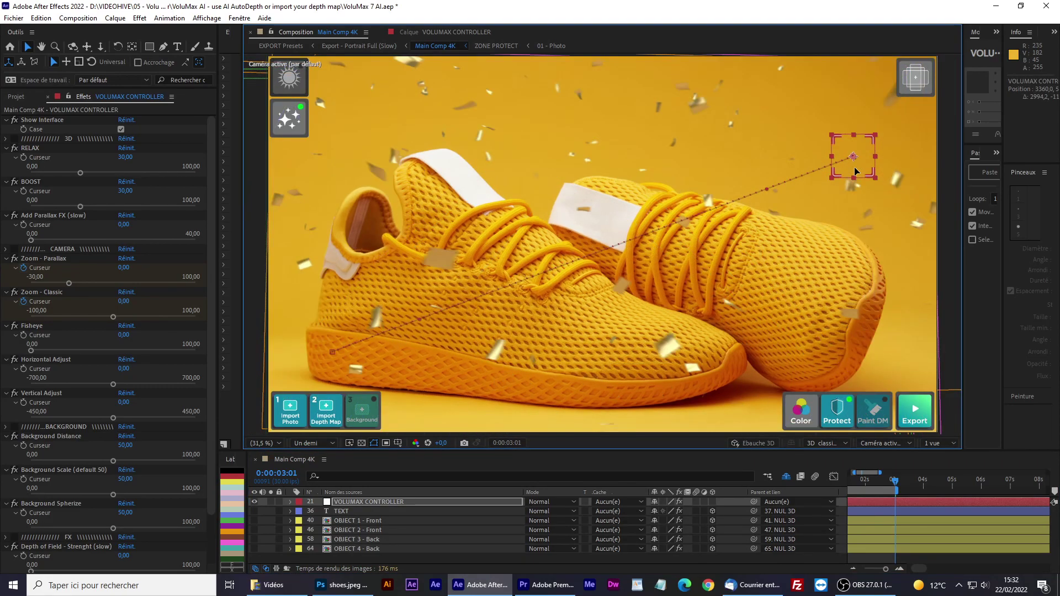
Step: Set Zoom - Parallax to -10 and Add Parallax FX to 10 in Effect Controls
{"action": "left_click", "coordinate": [16, 97]}
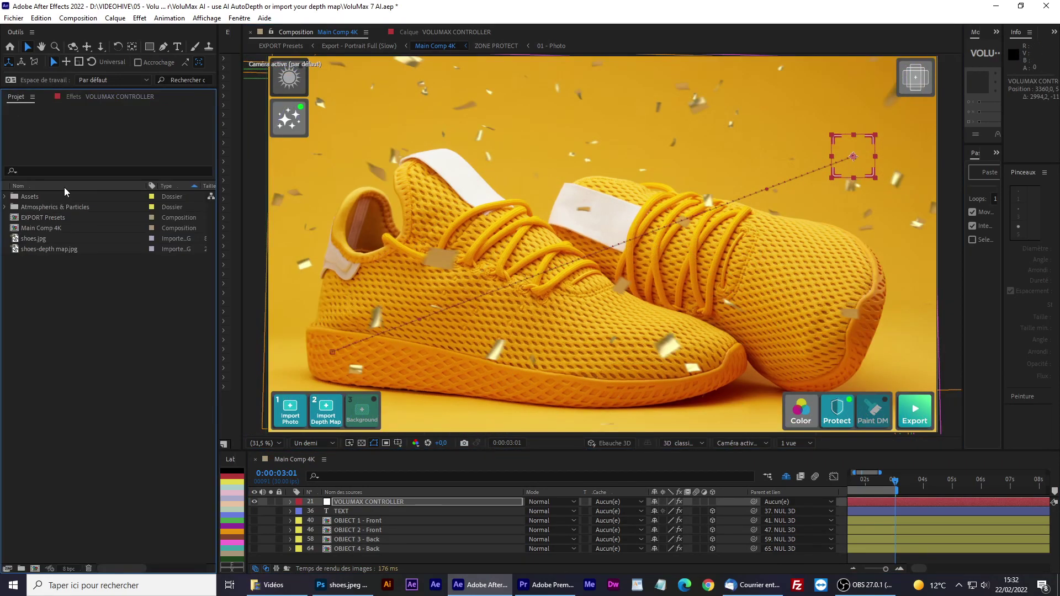
{"action": "left_click", "coordinate": [83, 97]}
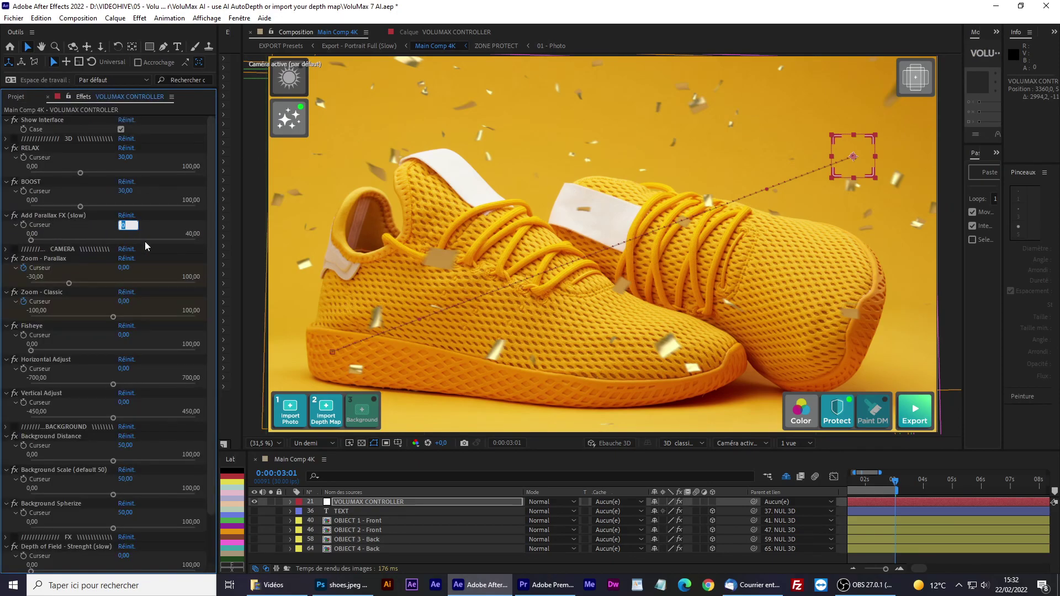
{"action": "left_click", "coordinate": [124, 268]}
{"action": "type", "text": "10"}
{"action": "key", "text": "Return"}
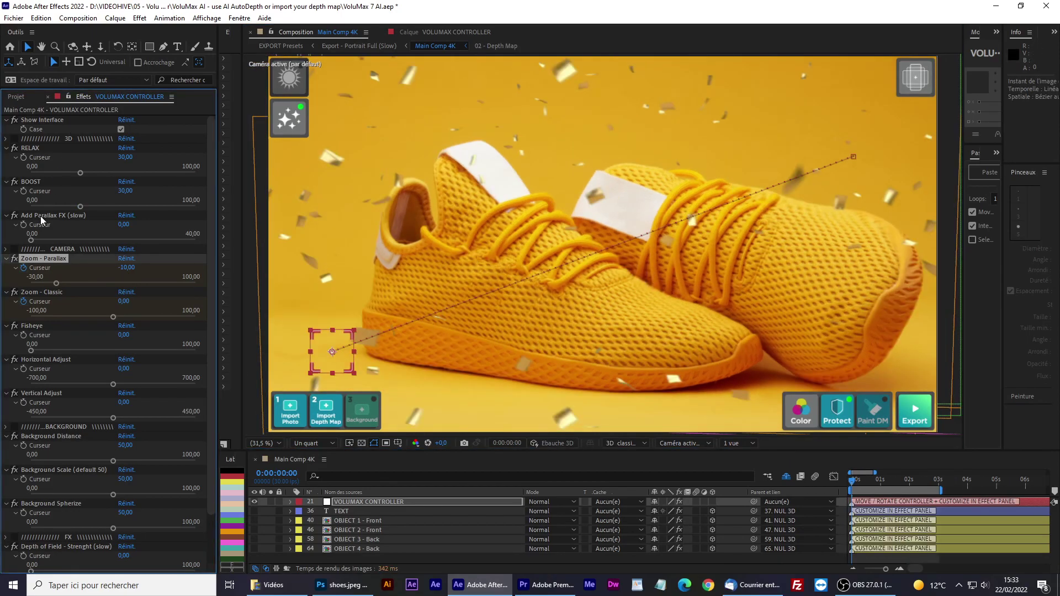
{"action": "left_click", "coordinate": [41, 216]}
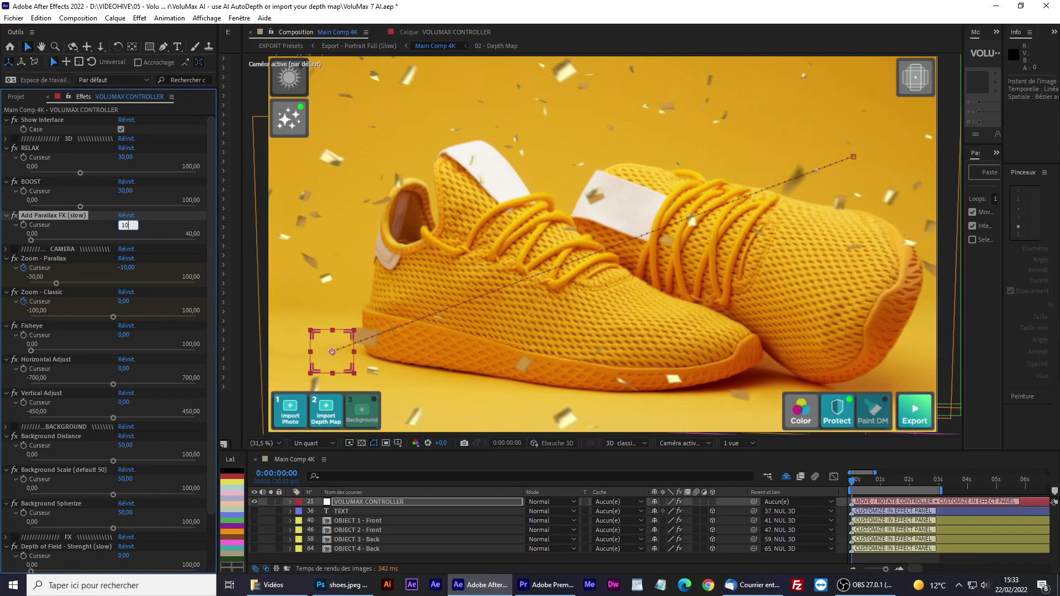
{"action": "key", "text": "Return"}
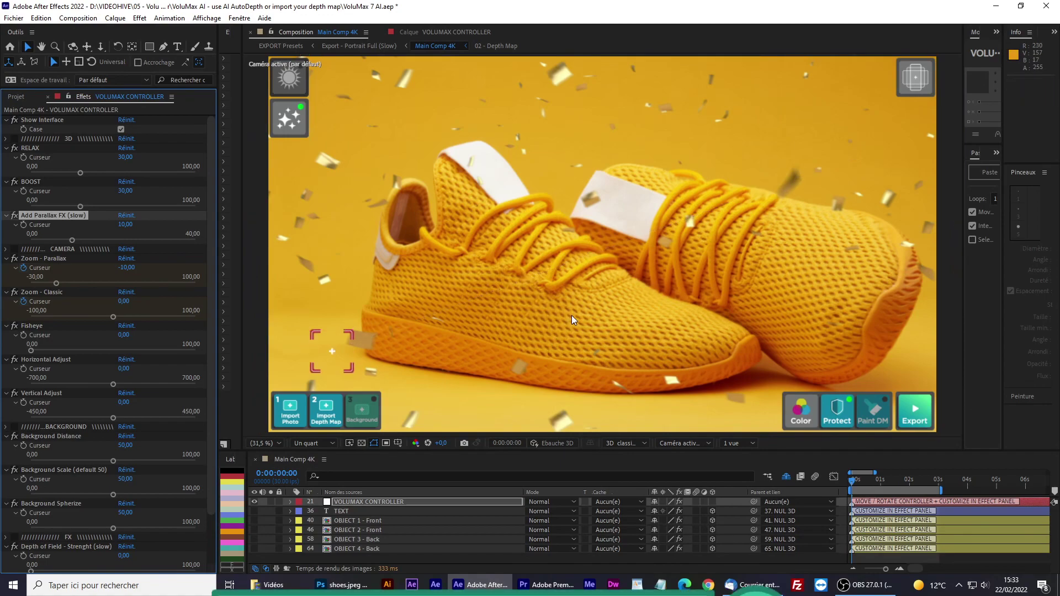
Step: Preview the camera animation, then bring up the Particles and Color settings
{"action": "key", "text": "space"}
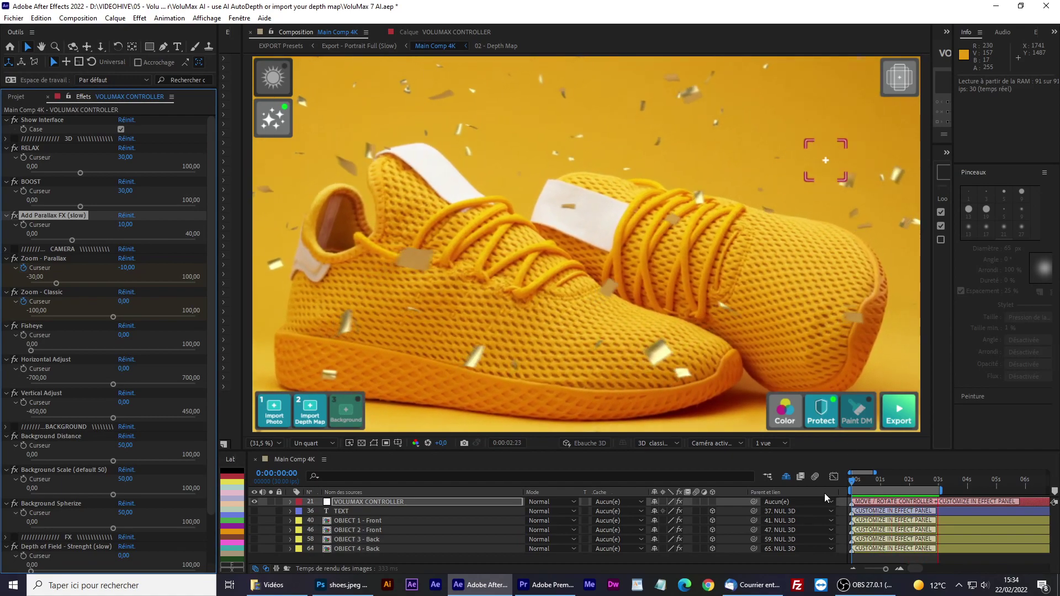
{"action": "key", "text": "space"}
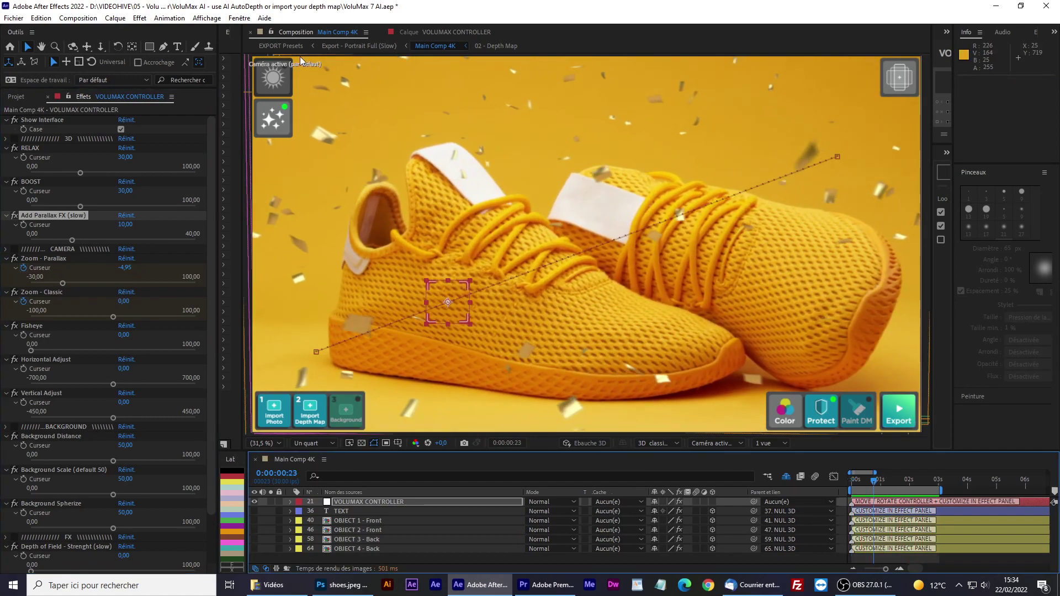
{"action": "left_click", "coordinate": [273, 117]}
{"action": "left_click", "coordinate": [784, 407]}
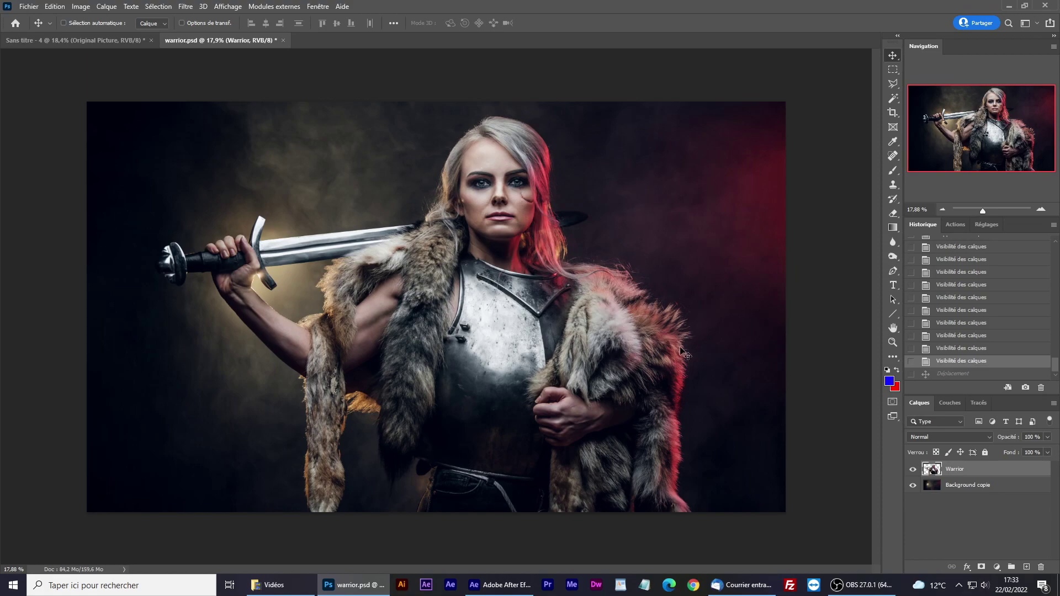
Step: Hide the Warrior layer to reveal Background copie, then switch to the Sans titre - 4 document
{"action": "left_click_drag", "start_coordinate": [577, 341], "coordinate": [536, 379]}
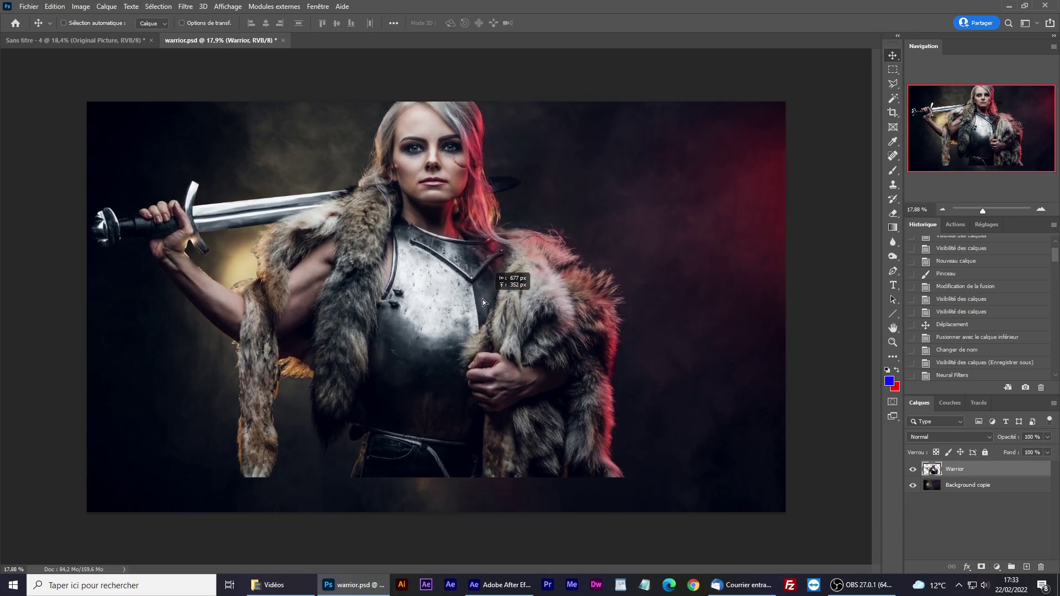
{"action": "left_click", "coordinate": [913, 468]}
{"action": "left_click", "coordinate": [913, 469]}
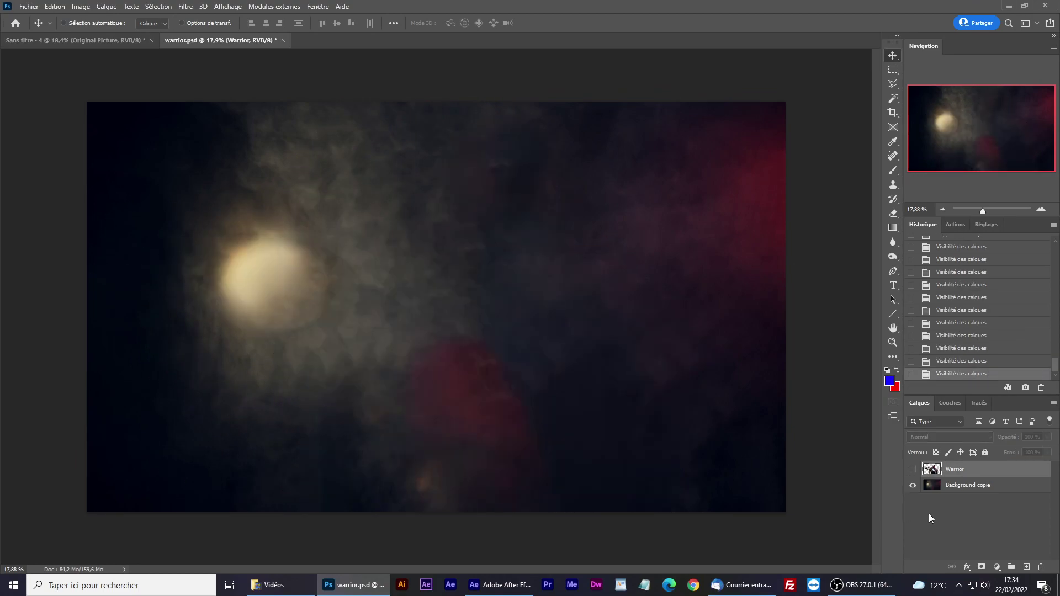
{"action": "left_click", "coordinate": [965, 487]}
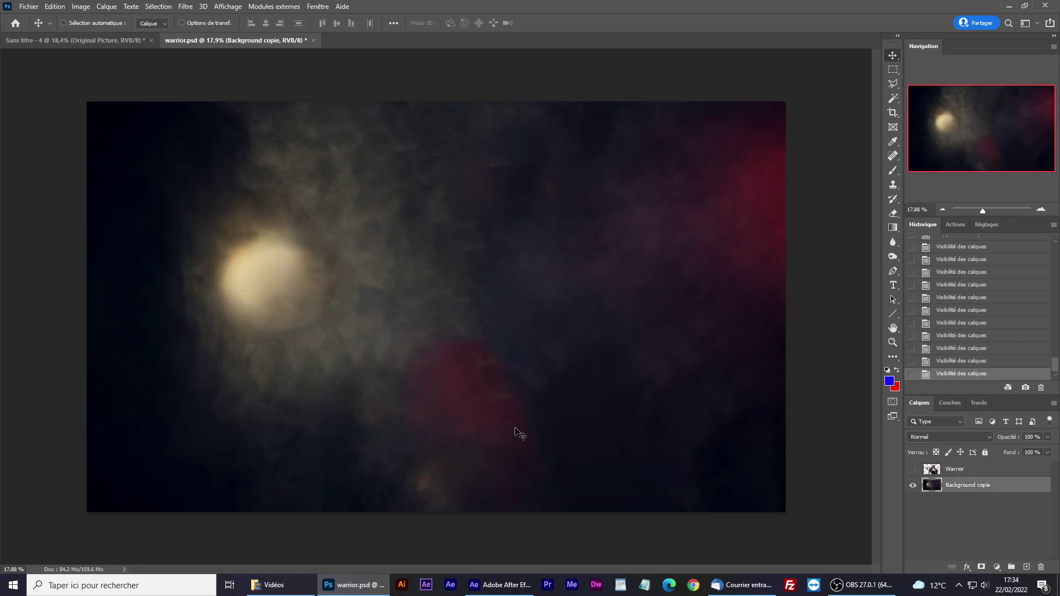
{"action": "left_click", "coordinate": [58, 41]}
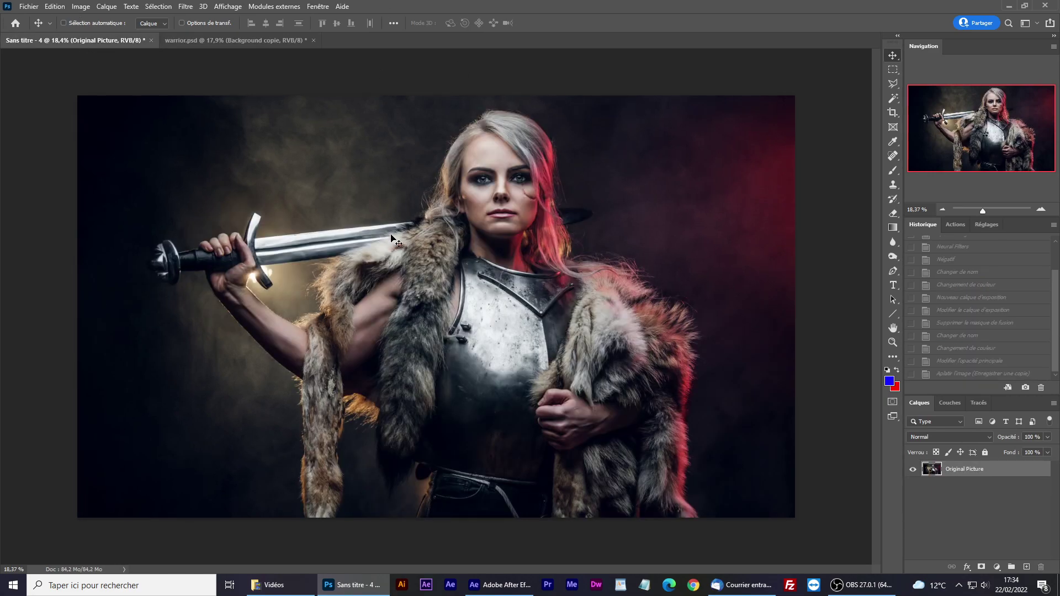
Step: Run the VOLUMAX 7 AI AutoDepth - Photoshop 2022 action on the warrior photo
{"action": "left_click", "coordinate": [954, 224]}
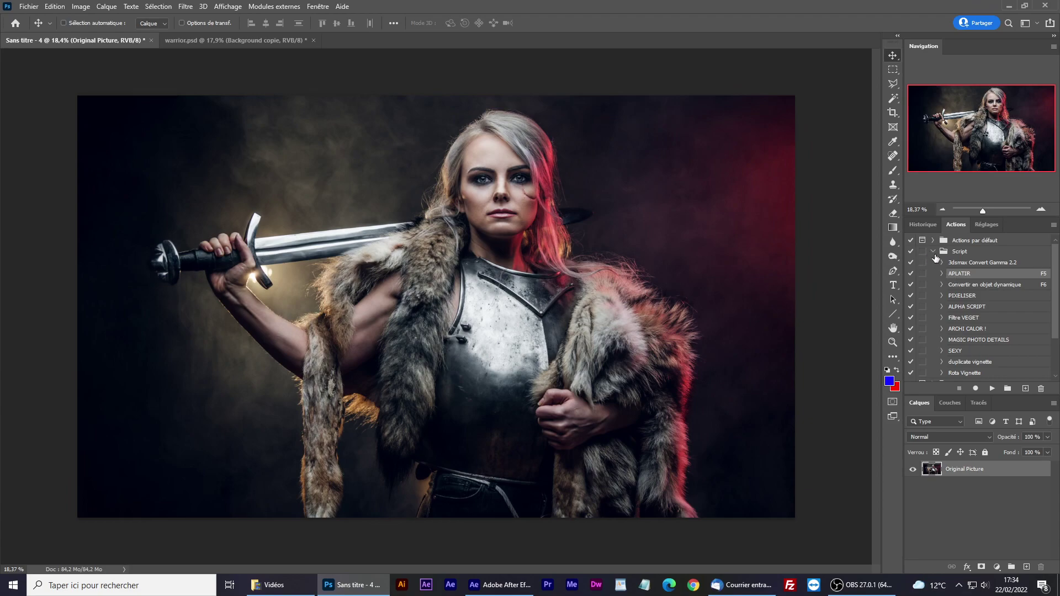
{"action": "left_click", "coordinate": [933, 251]}
{"action": "left_click", "coordinate": [971, 308]}
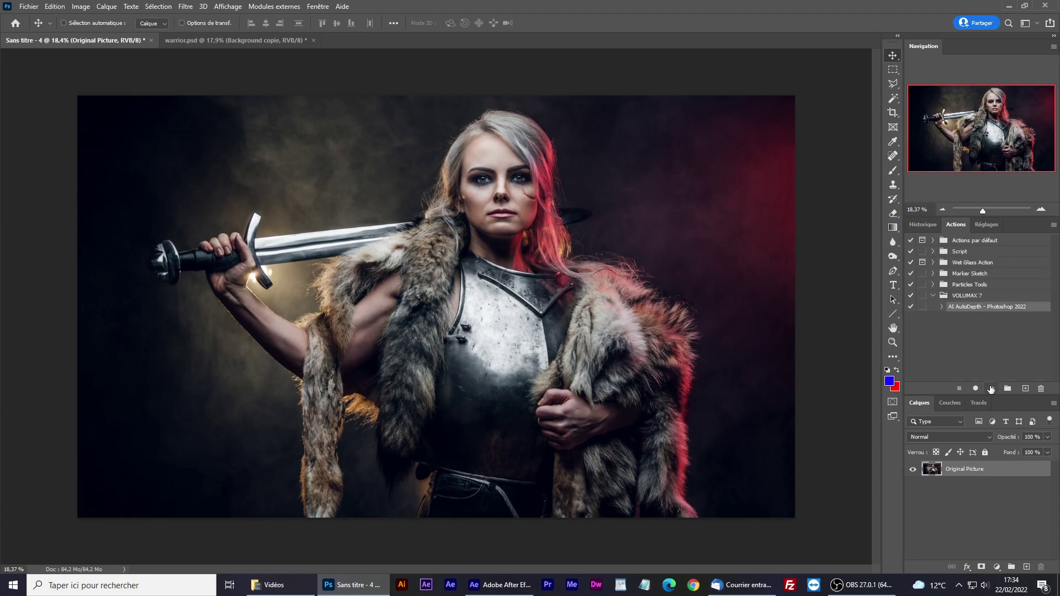
{"action": "left_click", "coordinate": [991, 389]}
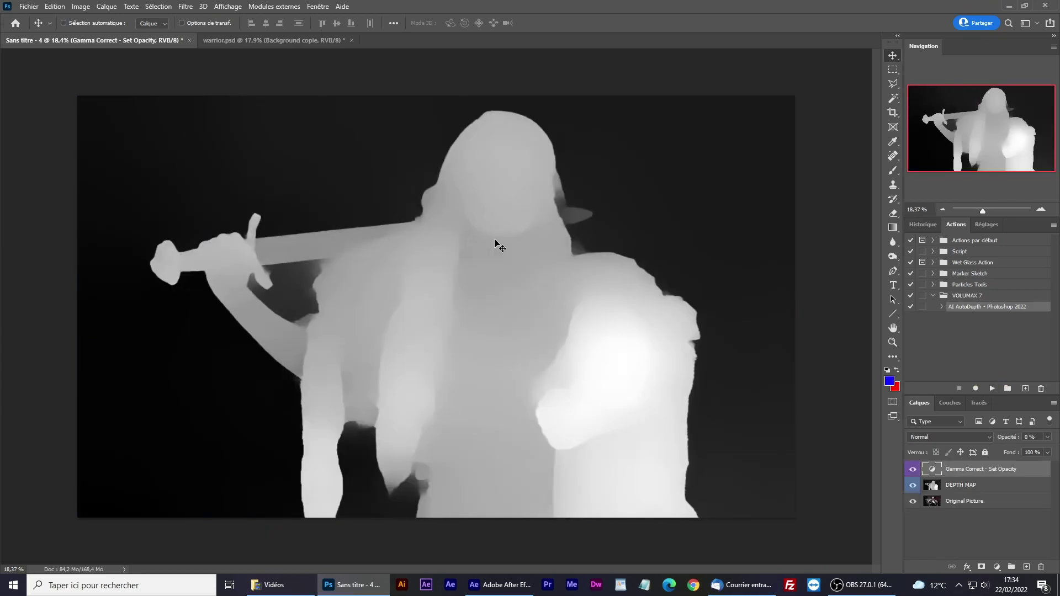
Step: In warrior.psd hide Background copie and show the Warrior cutout alone
{"action": "left_click", "coordinate": [217, 39]}
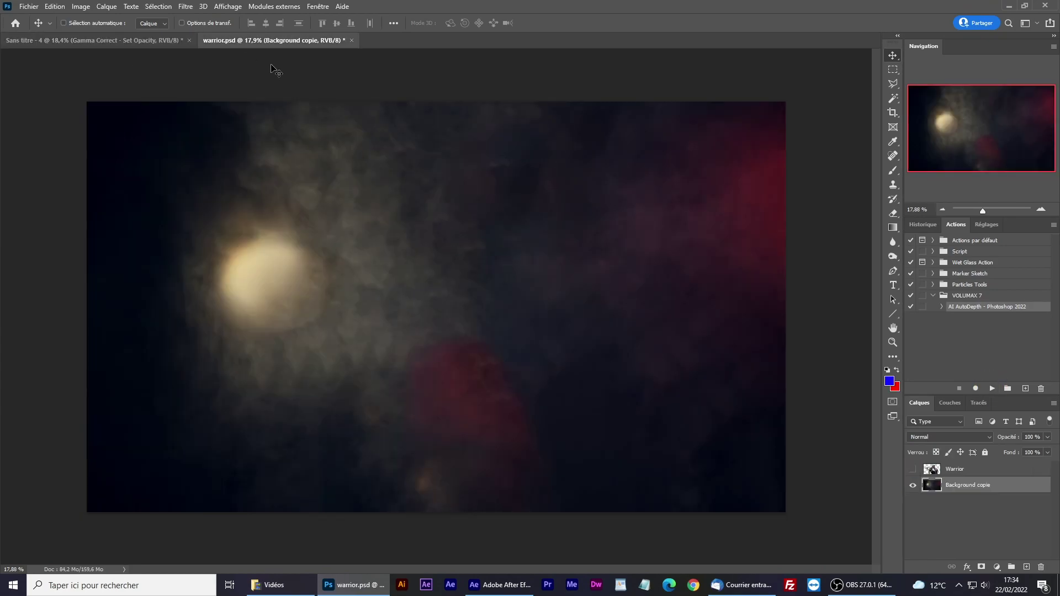
{"action": "left_click", "coordinate": [913, 485]}
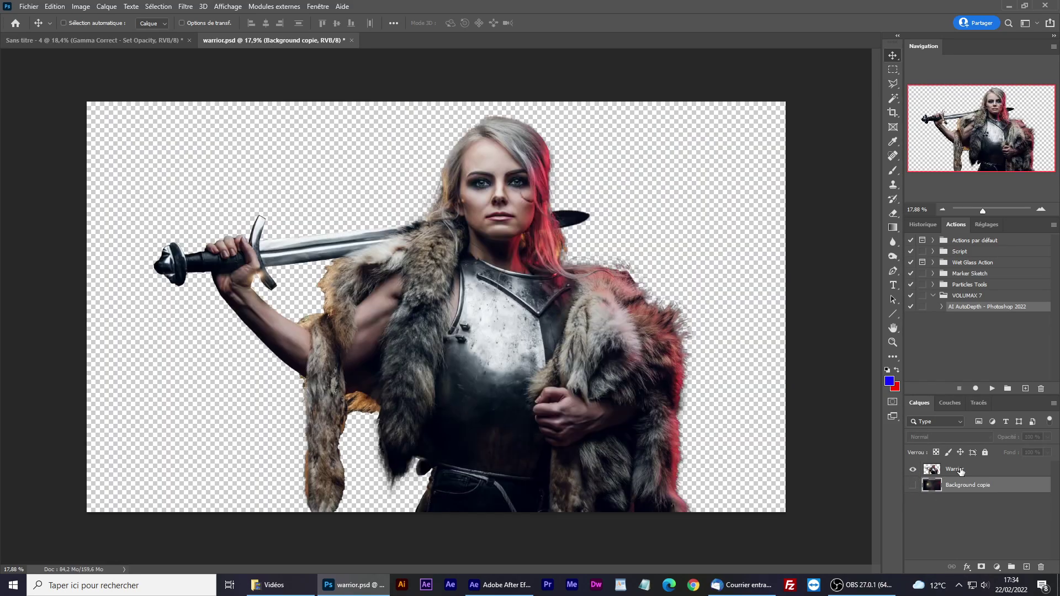
{"action": "left_click", "coordinate": [956, 470]}
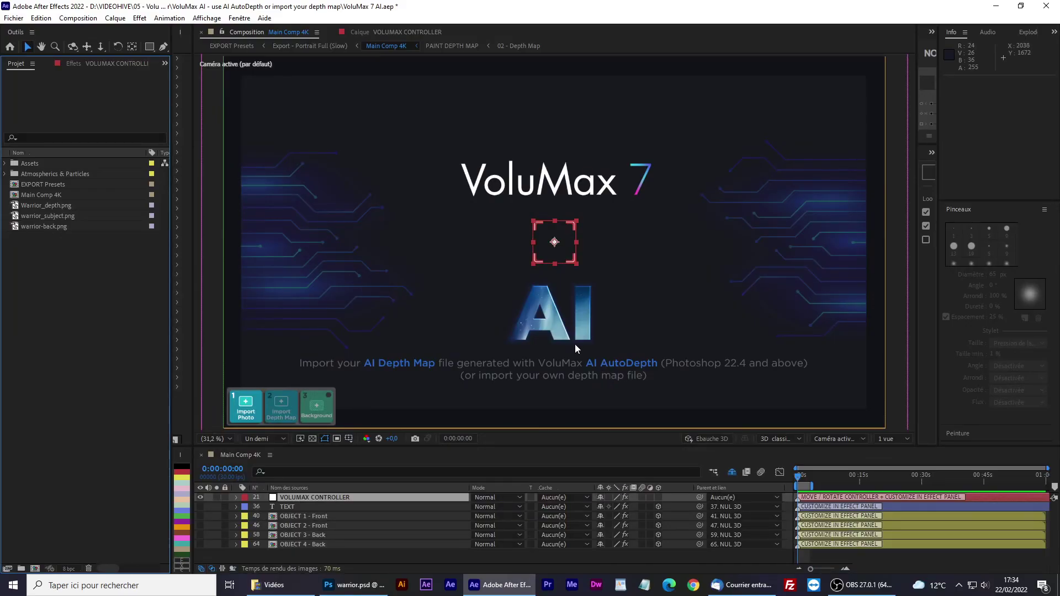
Step: Inspect the imported warrior files and open the empty 01 - Photo composition
{"action": "left_click", "coordinate": [65, 208]}
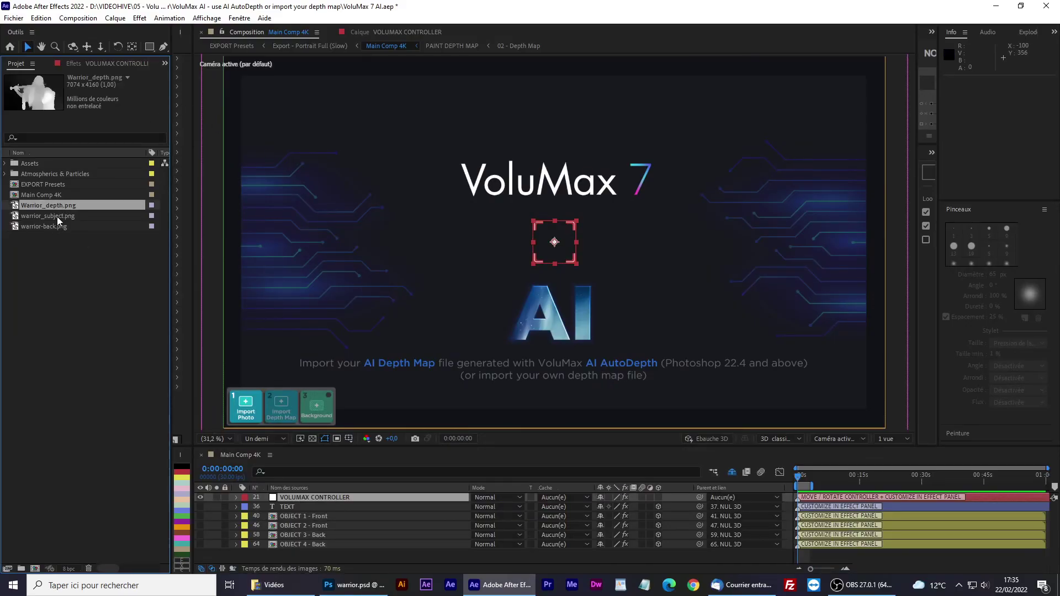
{"action": "left_click", "coordinate": [54, 217]}
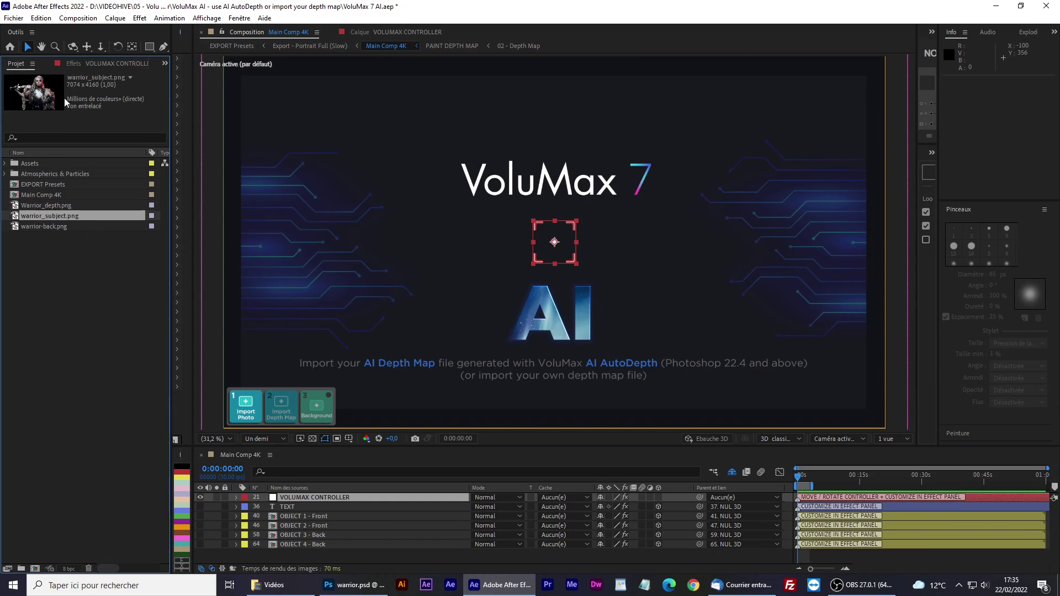
{"action": "left_click", "coordinate": [53, 227]}
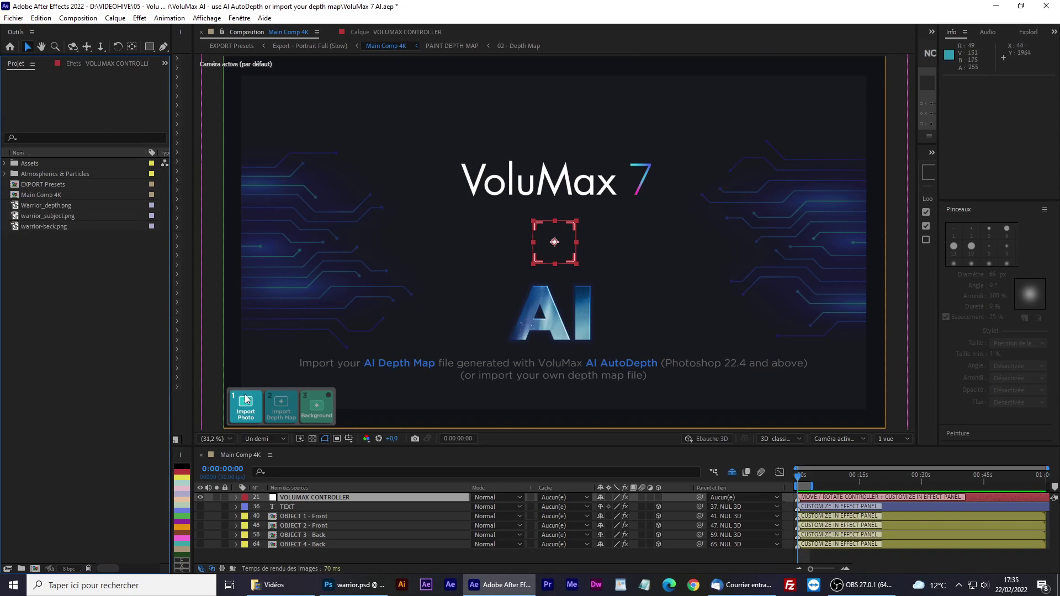
{"action": "left_click", "coordinate": [249, 411]}
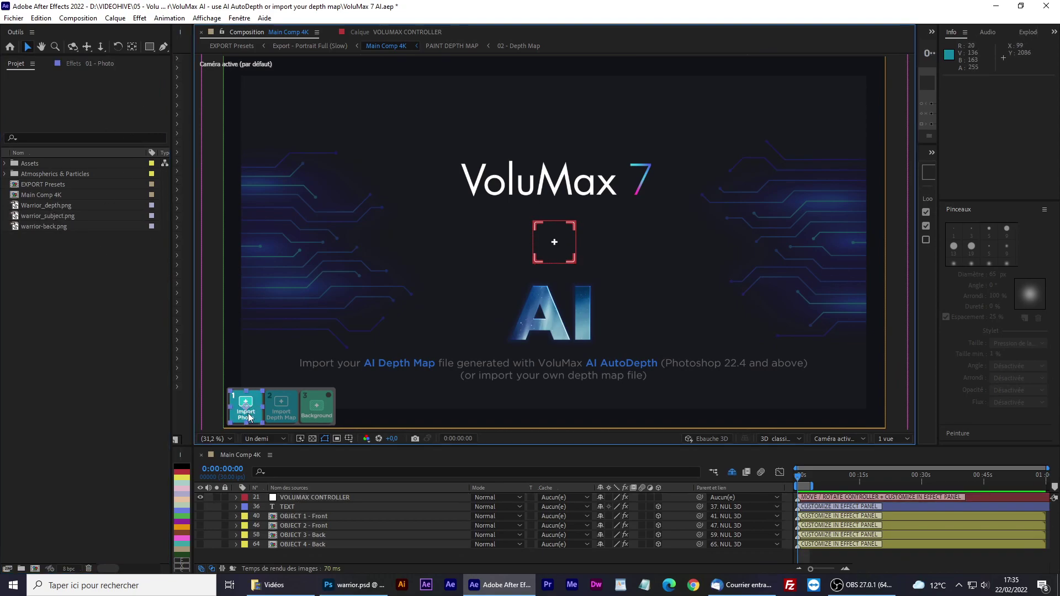
{"action": "double_click", "coordinate": [250, 407]}
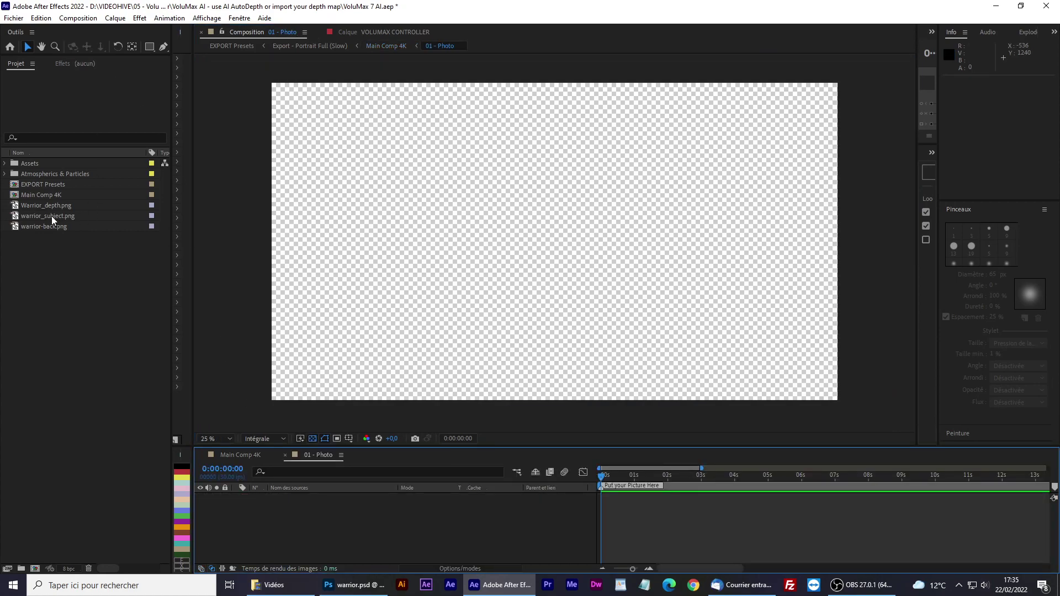
Step: Place warrior_subject.png in 01 - Photo and scale it to fit the composition
{"action": "left_click", "coordinate": [52, 217]}
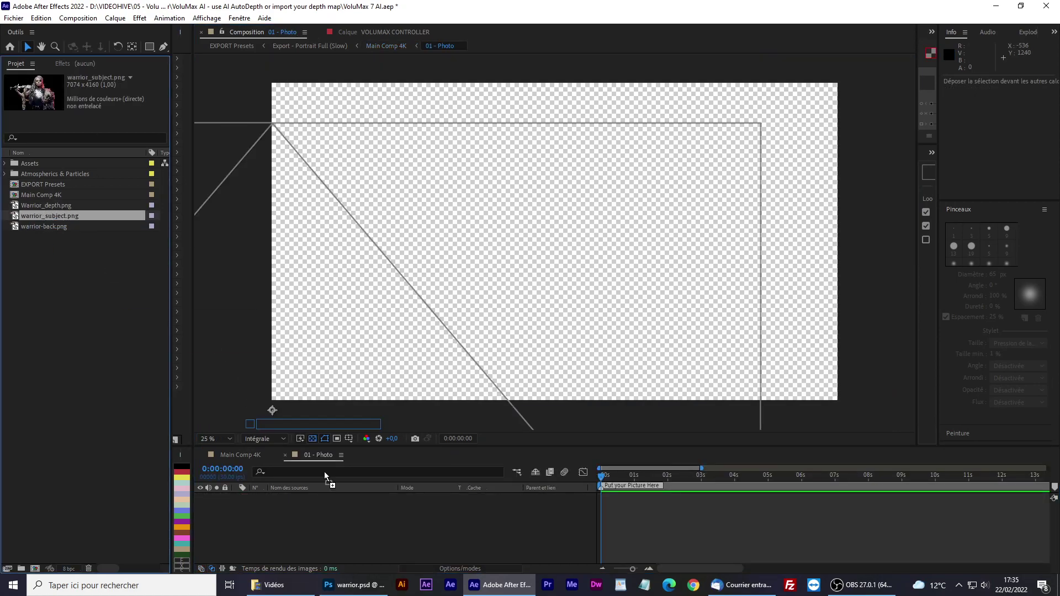
{"action": "left_click_drag", "start_coordinate": [52, 208], "coordinate": [384, 539]}
{"action": "key", "text": "comma"}
{"action": "key", "text": "ctrl+alt+shift+h"}
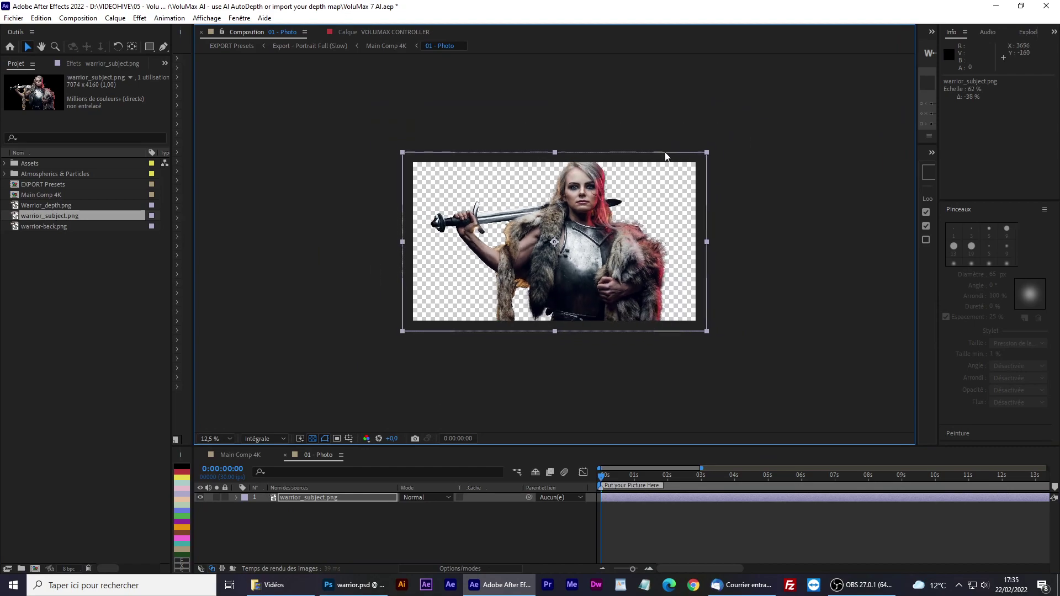
Step: Copy the fitted warrior photo layer and paste it into the 02 - Depth Map composition
{"action": "left_click", "coordinate": [600, 273]}
{"action": "key", "text": "ctrl+c"}
{"action": "left_click", "coordinate": [240, 455]}
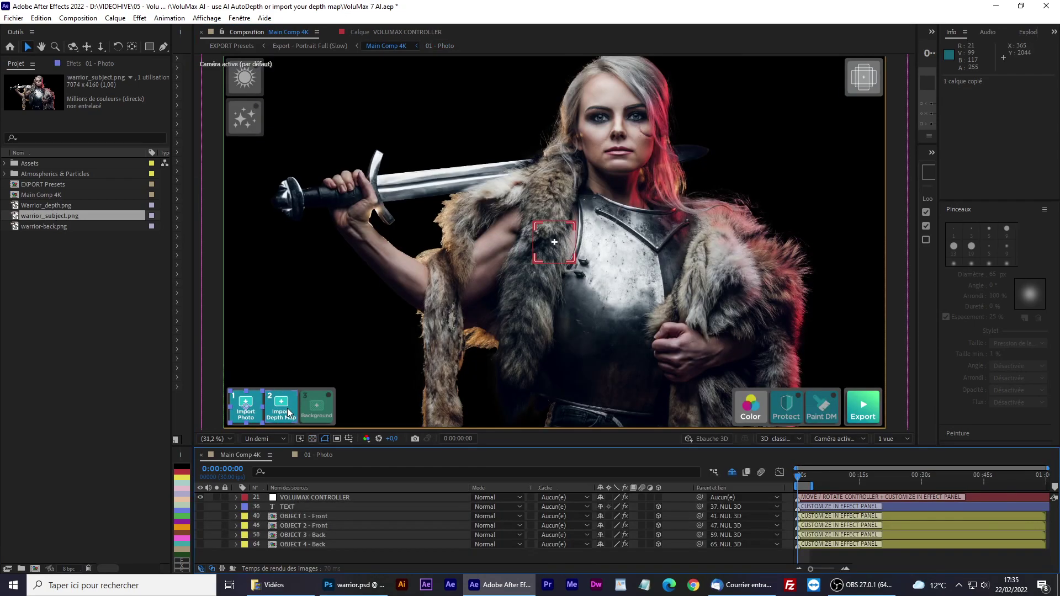
{"action": "double_click", "coordinate": [281, 406]}
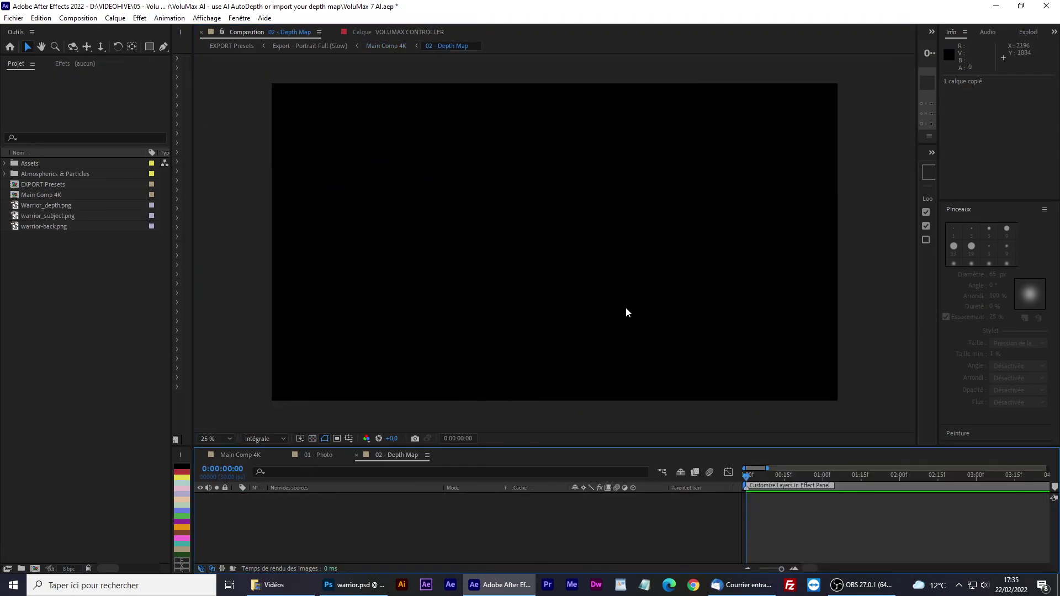
{"action": "left_click", "coordinate": [41, 18]}
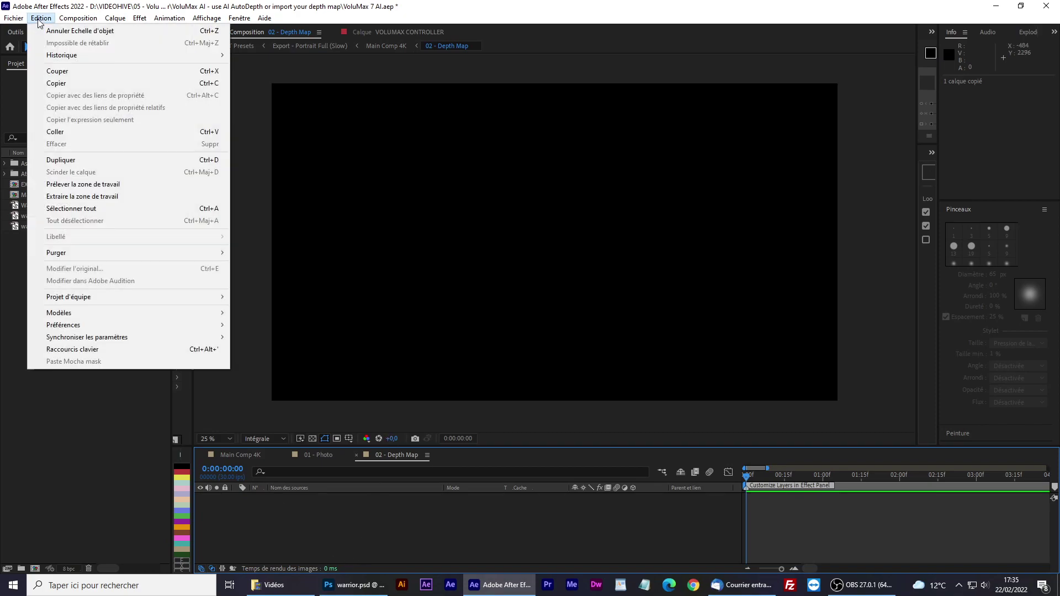
{"action": "left_click", "coordinate": [49, 133]}
Step: Replace the pasted layer with Warrior_depth.png and close both precomp tabs
{"action": "left_click", "coordinate": [42, 205]}
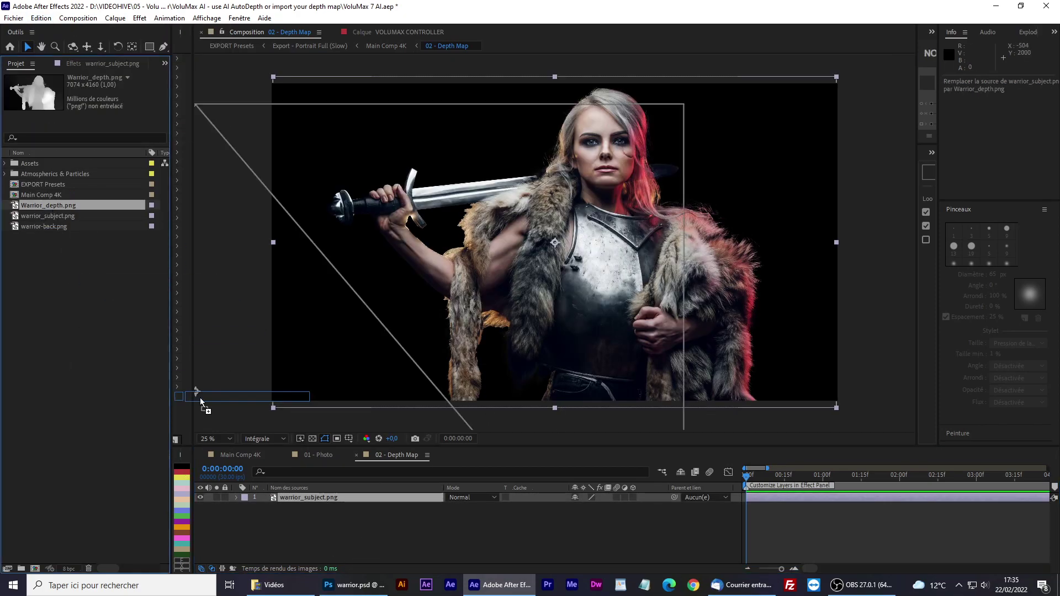
{"action": "left_click_drag", "start_coordinate": [42, 206], "coordinate": [315, 498]}
{"action": "left_click", "coordinate": [358, 458]}
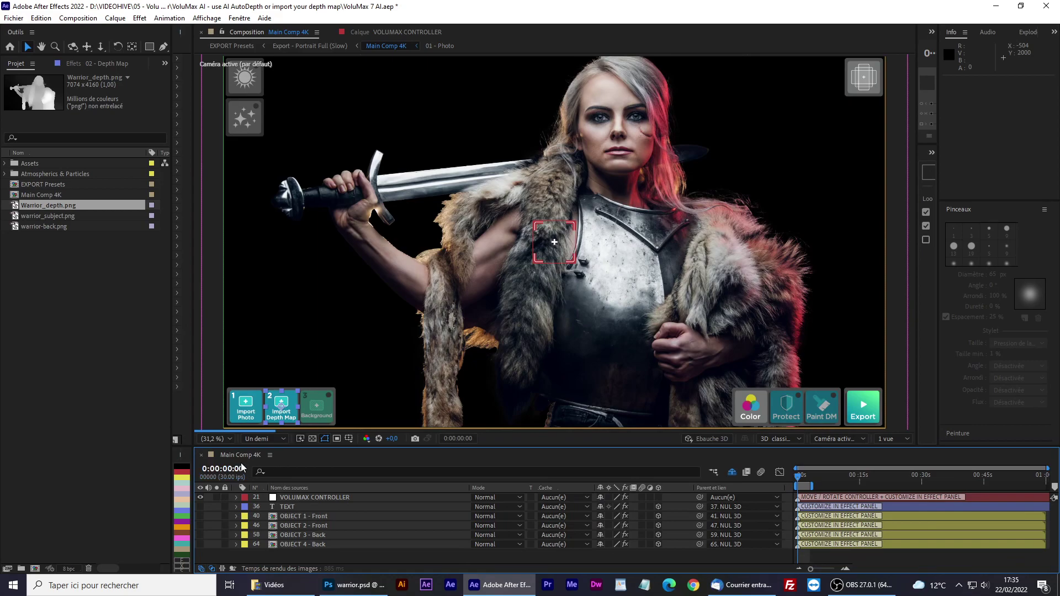
{"action": "left_click", "coordinate": [288, 455]}
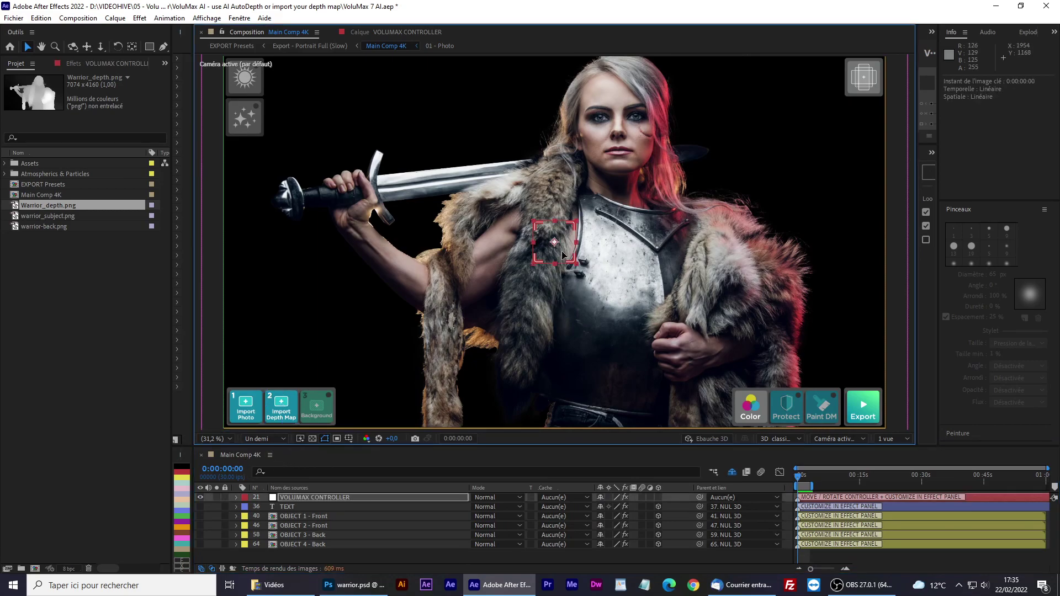
Step: Test the controller on the sword, undo it, and select the optional background slot
{"action": "mouse_move", "coordinate": [566, 246]}
{"action": "left_mouse_down"}
{"action": "mouse_move", "coordinate": [362, 207]}
{"action": "mouse_move", "coordinate": [688, 350]}
{"action": "mouse_move", "coordinate": [490, 235]}
{"action": "left_mouse_up"}
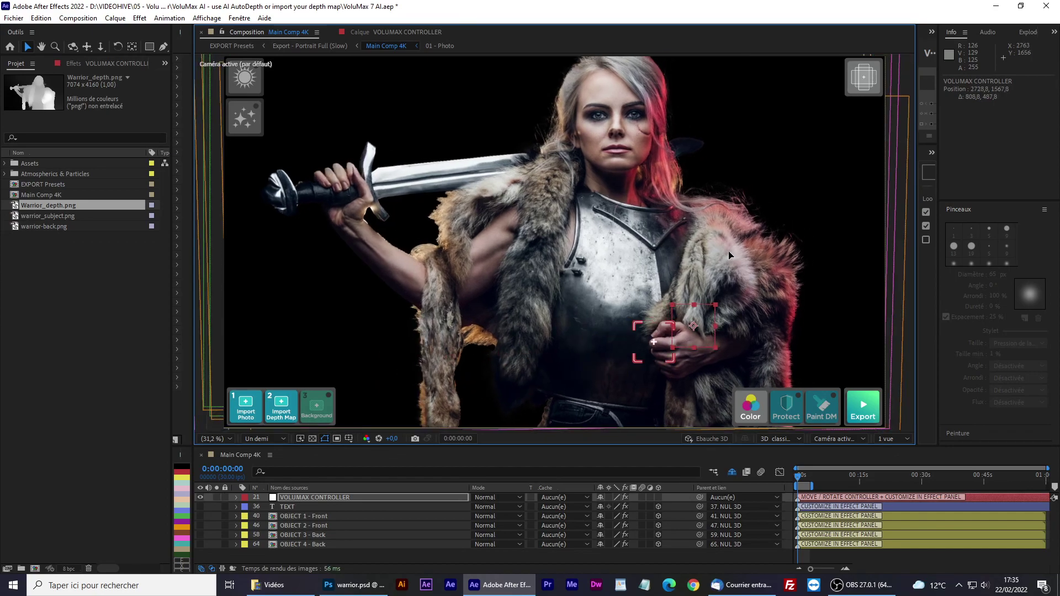
{"action": "key", "text": "ctrl+z"}
{"action": "key", "text": "ctrl+z"}
{"action": "key", "text": "ctrl+z"}
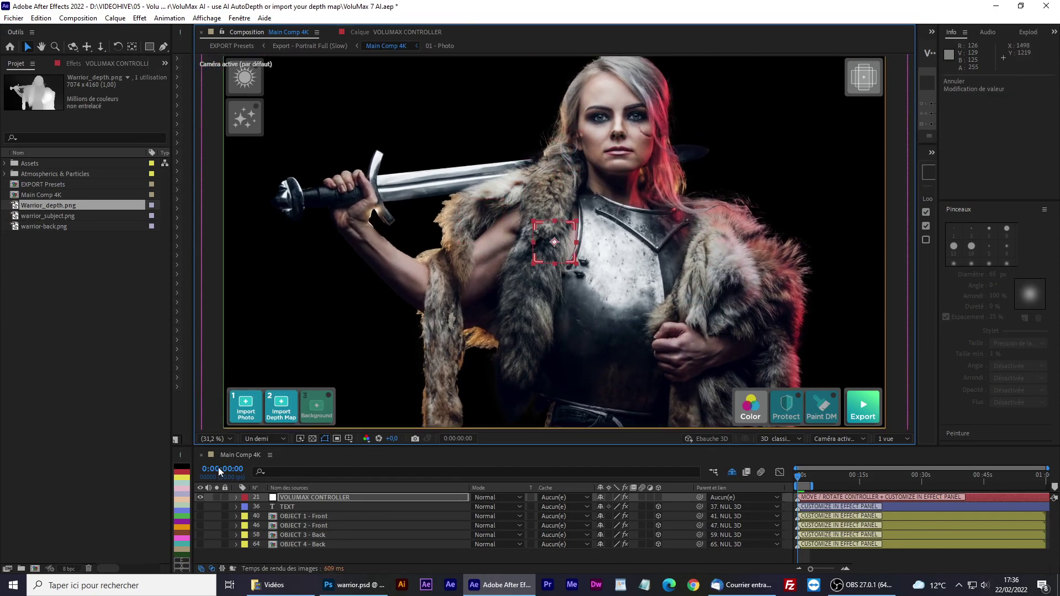
{"action": "left_click", "coordinate": [326, 409]}
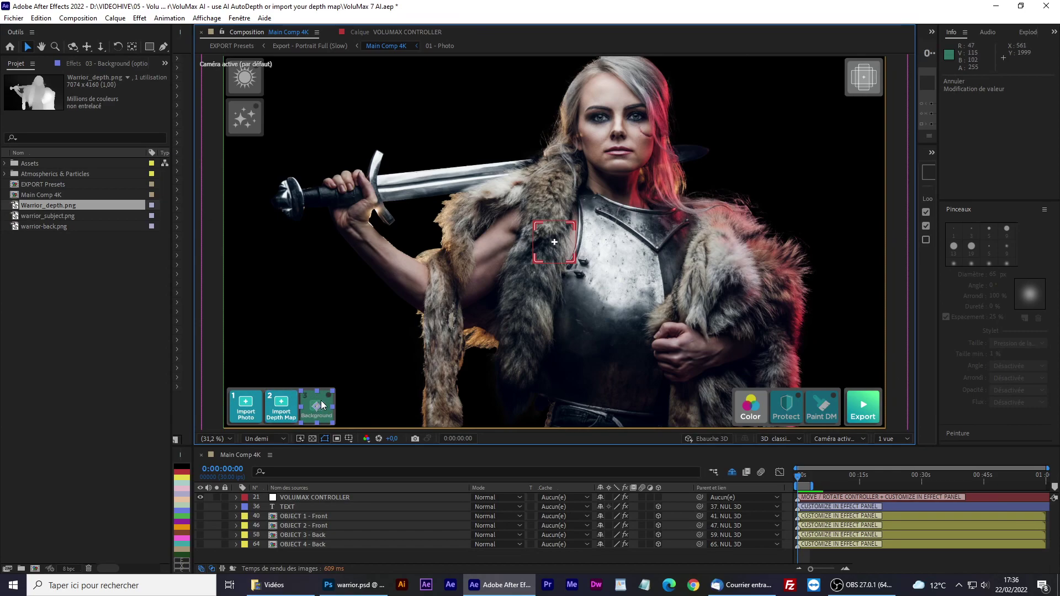
Step: Place warrior-back.png into the 03 - Background (optional) comp and scale it to fit the frame
{"action": "double_click", "coordinate": [325, 403]}
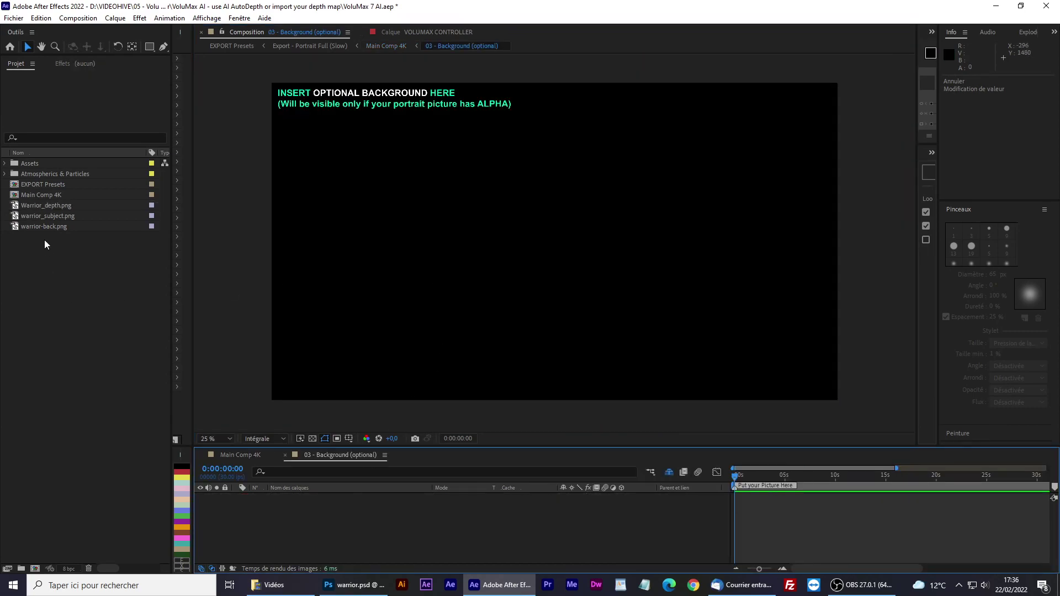
{"action": "left_click", "coordinate": [40, 215]}
{"action": "left_click_drag", "start_coordinate": [46, 225], "coordinate": [460, 514]}
{"action": "key", "text": "comma"}
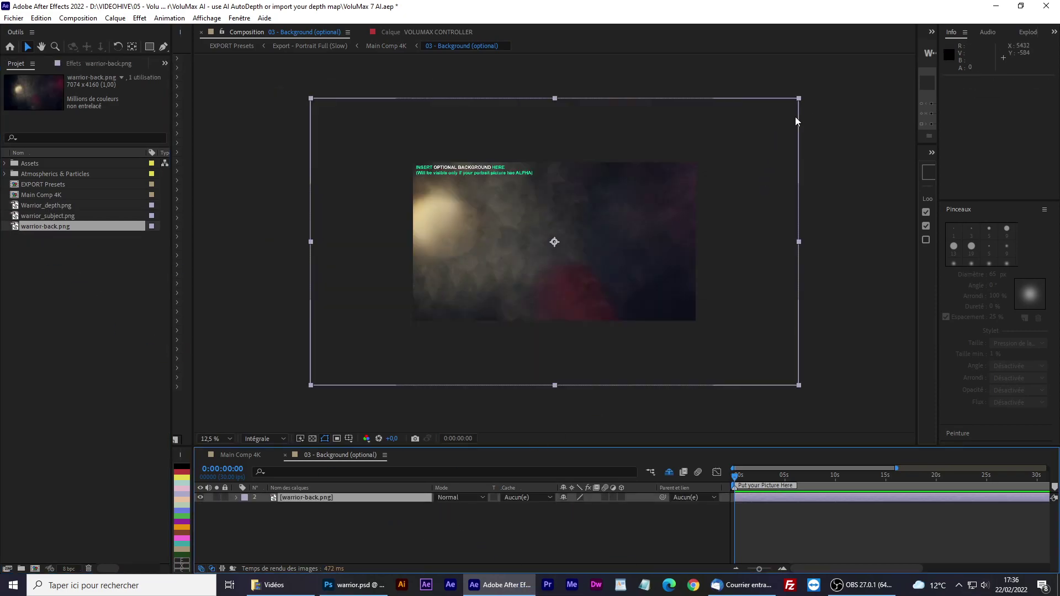
{"action": "left_click_drag", "start_coordinate": [797, 100], "coordinate": [697, 160]}
Step: Back in Main Comp 4K, move the 3D controller around to preview the warrior over the backdrop
{"action": "left_click", "coordinate": [242, 455]}
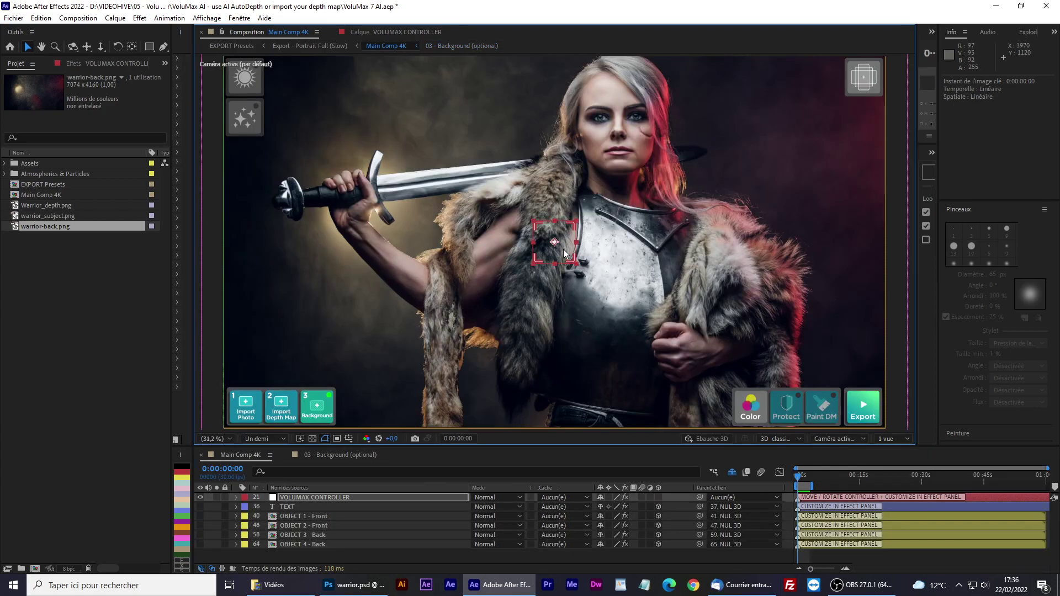
{"action": "left_click_drag", "start_coordinate": [452, 321], "coordinate": [442, 144]}
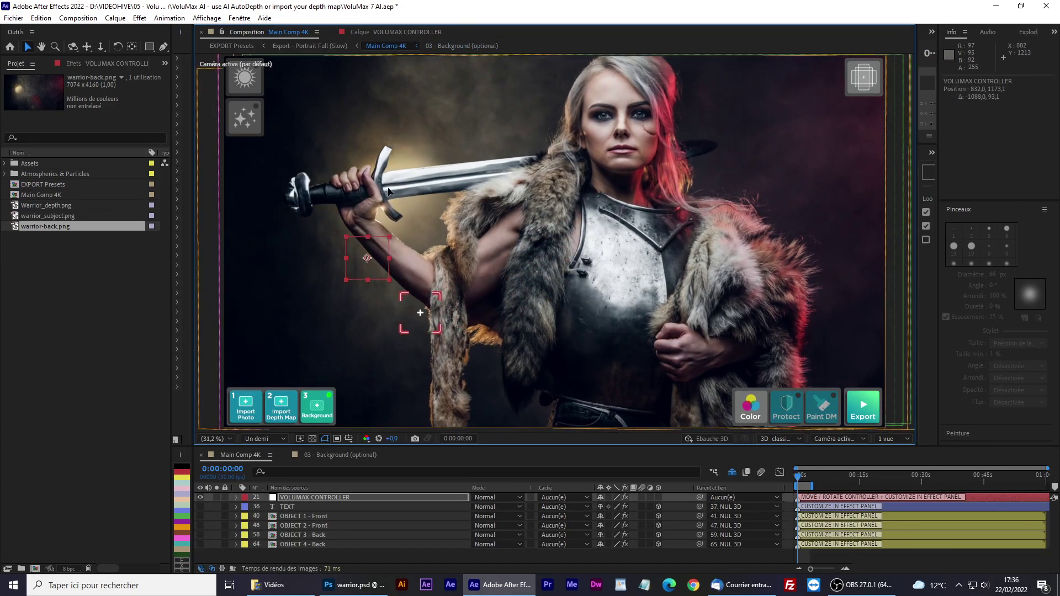
{"action": "mouse_move", "coordinate": [584, 131]}
{"action": "left_mouse_down"}
{"action": "mouse_move", "coordinate": [723, 310]}
{"action": "mouse_move", "coordinate": [489, 259]}
{"action": "left_mouse_up"}
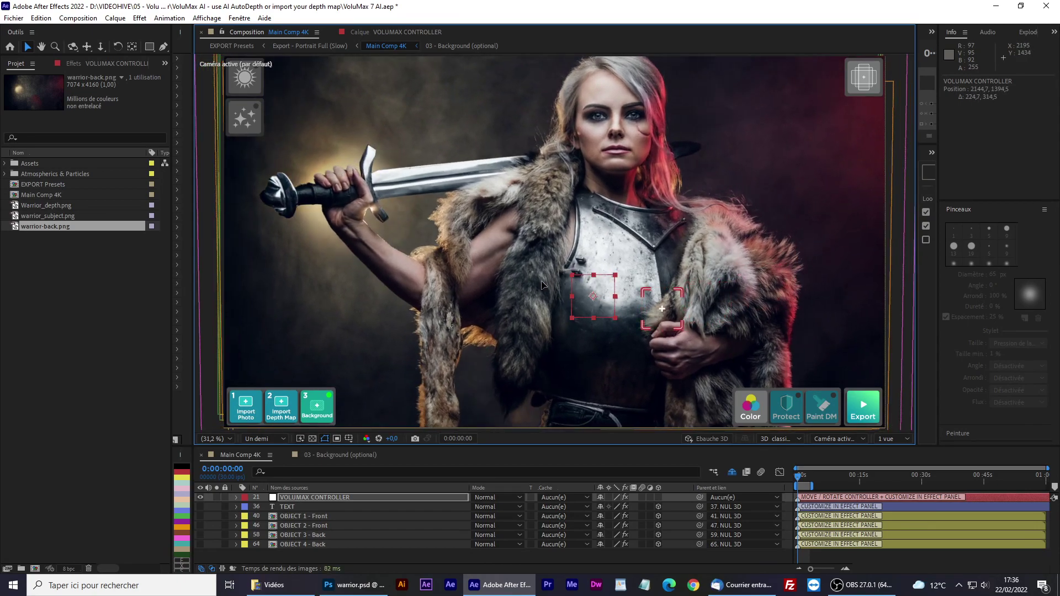
Step: Set Zoom - Classic to about -16.8 and raise RELAX to about 63 on the VOLUMAX controller
{"action": "key", "text": "ctrl+z"}
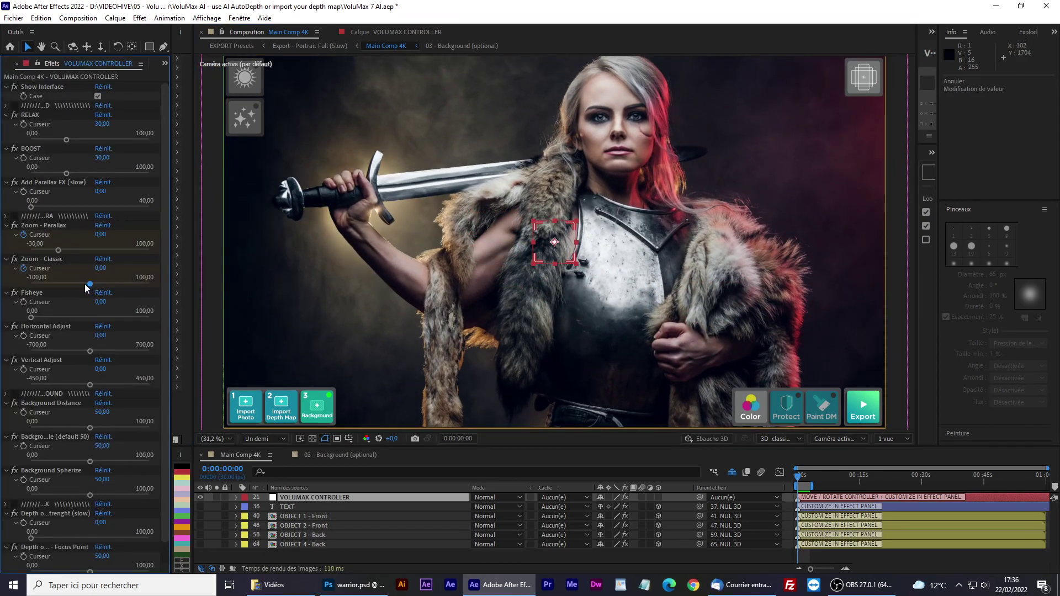
{"action": "left_click_drag", "start_coordinate": [86, 287], "coordinate": [80, 287]}
{"action": "mouse_move", "coordinate": [553, 242]}
{"action": "left_mouse_down"}
{"action": "mouse_move", "coordinate": [813, 331]}
{"action": "mouse_move", "coordinate": [867, 380]}
{"action": "left_mouse_up"}
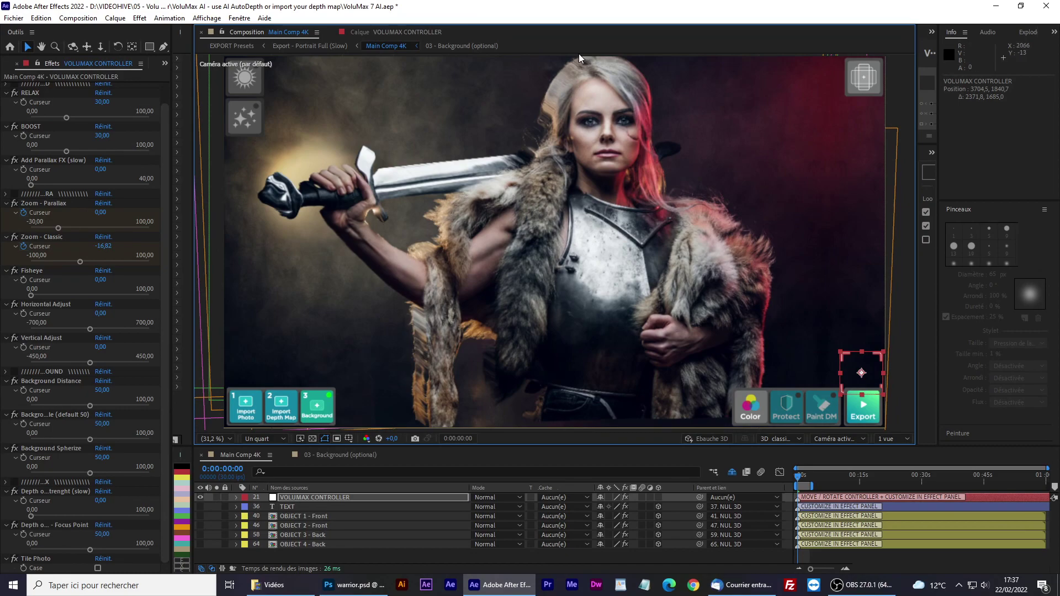
{"action": "key", "text": "ctrl+z"}
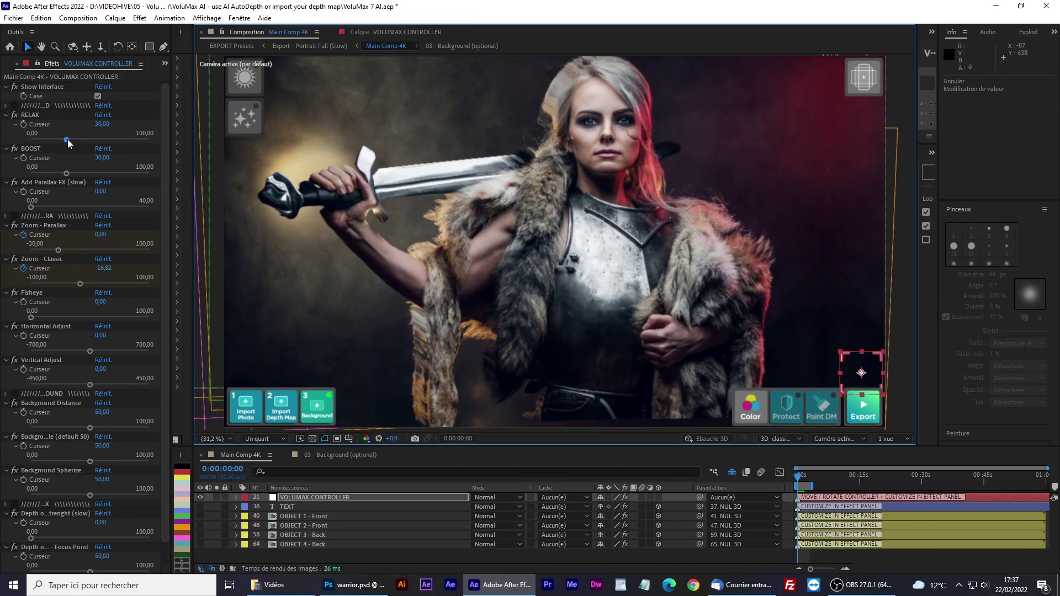
{"action": "left_click_drag", "start_coordinate": [67, 139], "coordinate": [90, 141]}
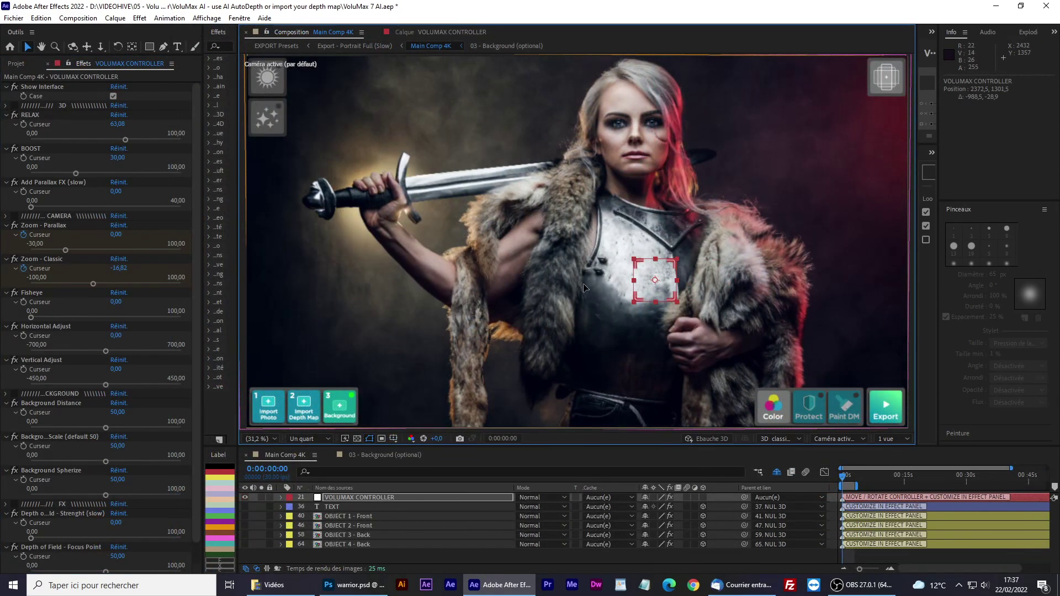
Step: Sweep the 3D controller left and right to preview the warrior's parallax
{"action": "left_click_drag", "start_coordinate": [862, 373], "coordinate": [339, 284]}
{"action": "left_click_drag", "start_coordinate": [416, 296], "coordinate": [747, 307]}
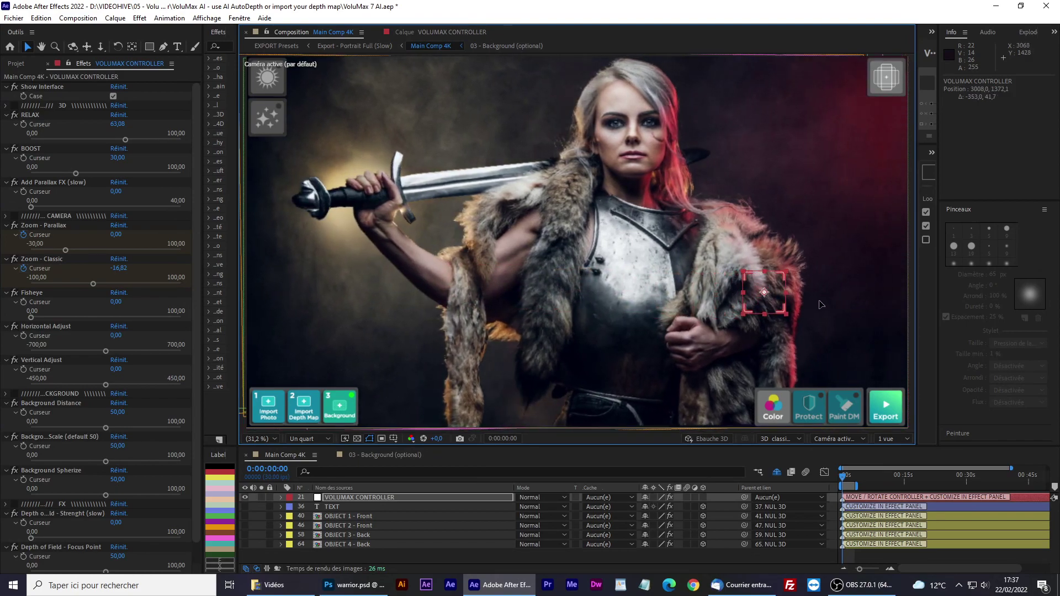
{"action": "left_click_drag", "start_coordinate": [747, 307], "coordinate": [646, 303]}
{"action": "mouse_move", "coordinate": [437, 303]}
{"action": "left_mouse_down"}
{"action": "mouse_move", "coordinate": [840, 301]}
{"action": "mouse_move", "coordinate": [862, 265]}
{"action": "left_mouse_up"}
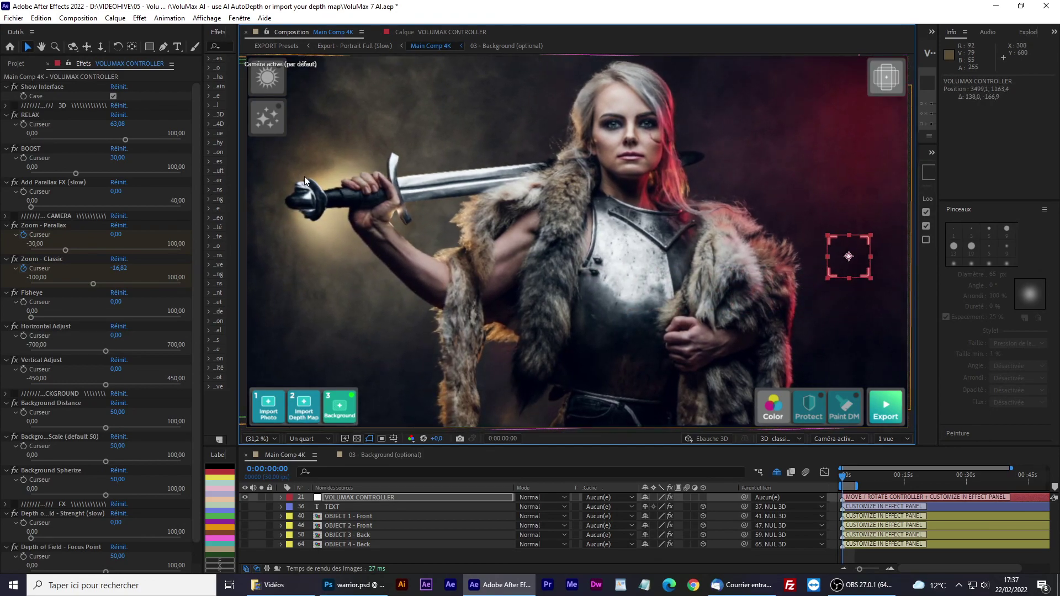
Step: In the ZONE PROTECT comp, delete the default red protect mask
{"action": "left_click", "coordinate": [811, 410]}
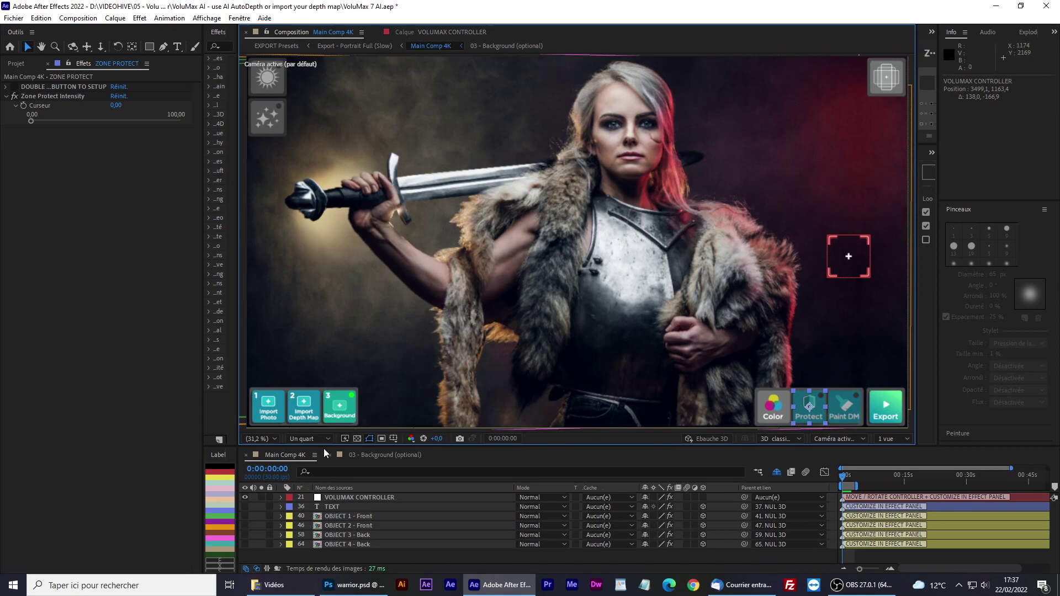
{"action": "double_click", "coordinate": [811, 410]}
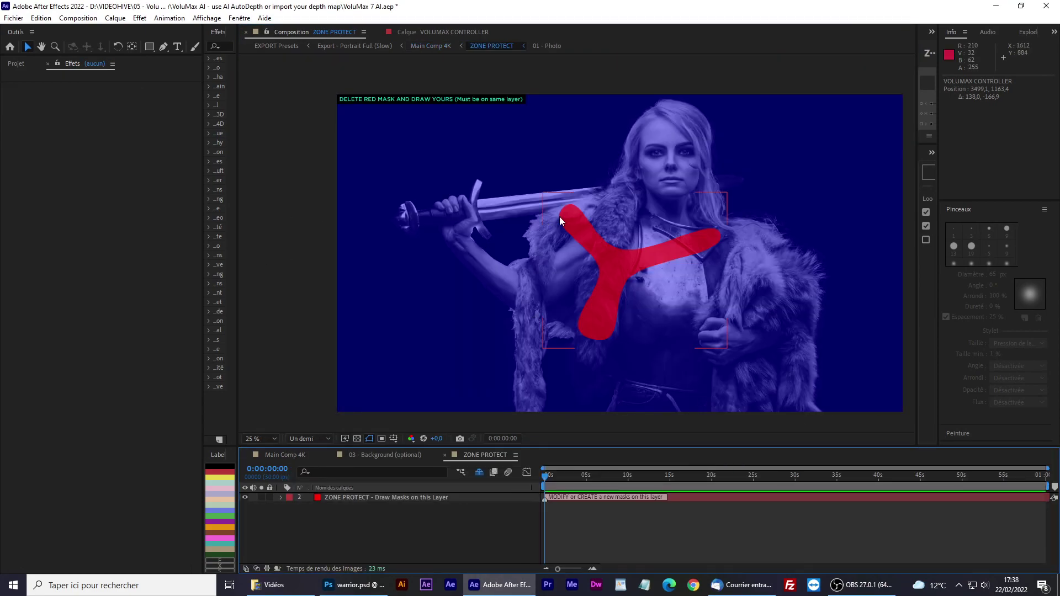
{"action": "left_click", "coordinate": [568, 212]}
{"action": "key", "text": "Delete"}
Step: Draw a new pen mask around the sword hilt and return to Main Comp 4K
{"action": "left_click", "coordinate": [163, 46]}
{"action": "left_click", "coordinate": [409, 196]}
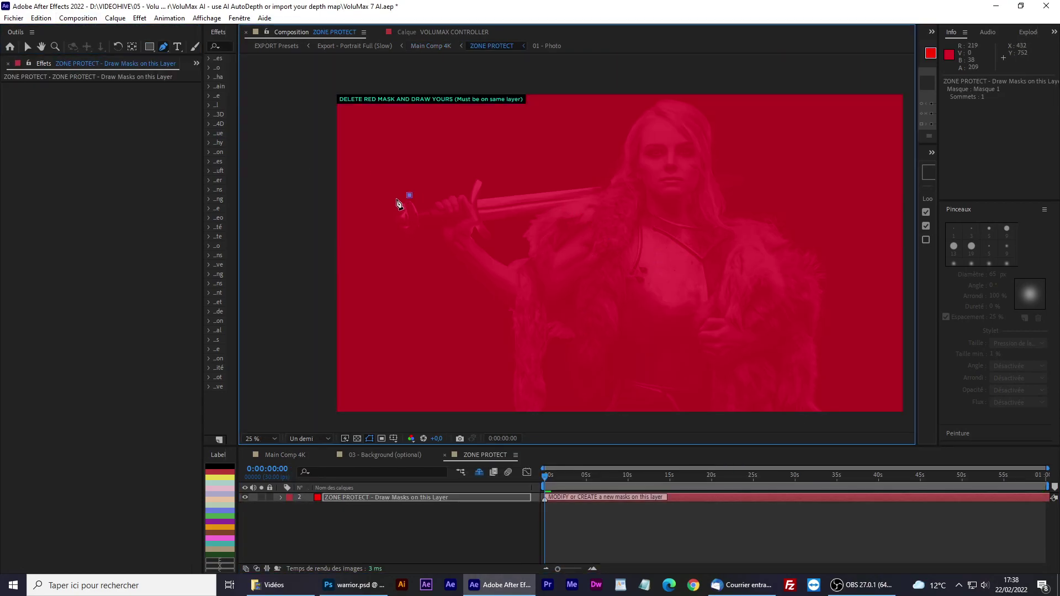
{"action": "left_click", "coordinate": [386, 220]}
{"action": "left_click", "coordinate": [391, 242]}
{"action": "left_click", "coordinate": [417, 244]}
{"action": "left_click", "coordinate": [409, 196]}
{"action": "left_click", "coordinate": [430, 46]}
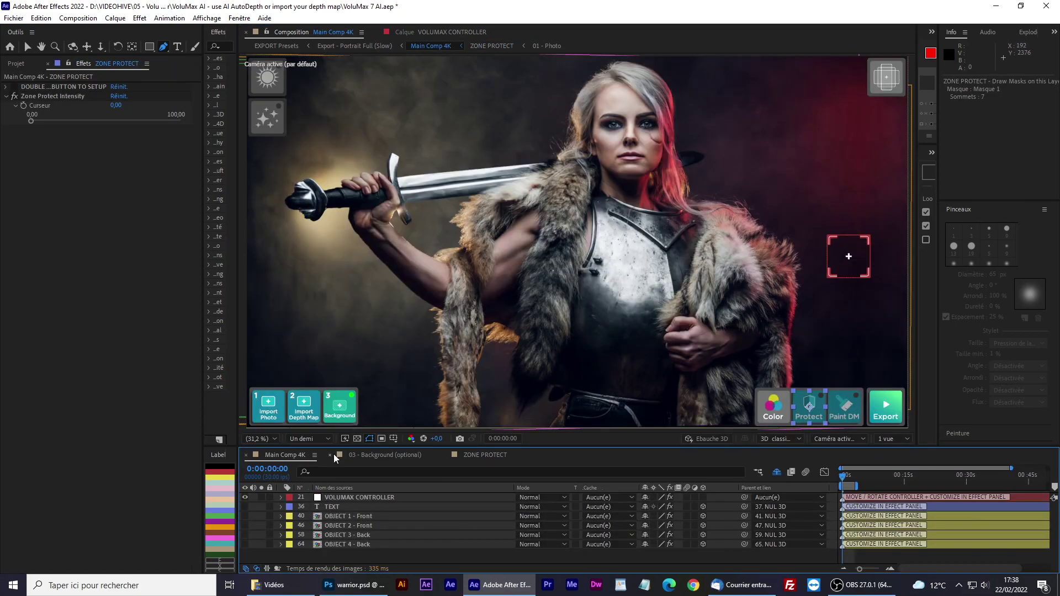
{"action": "key", "text": "v"}
Step: Set Zone Protect Intensity to about 96, check the mask, and test protection by moving the controller
{"action": "left_click_drag", "start_coordinate": [30, 122], "coordinate": [175, 121]}
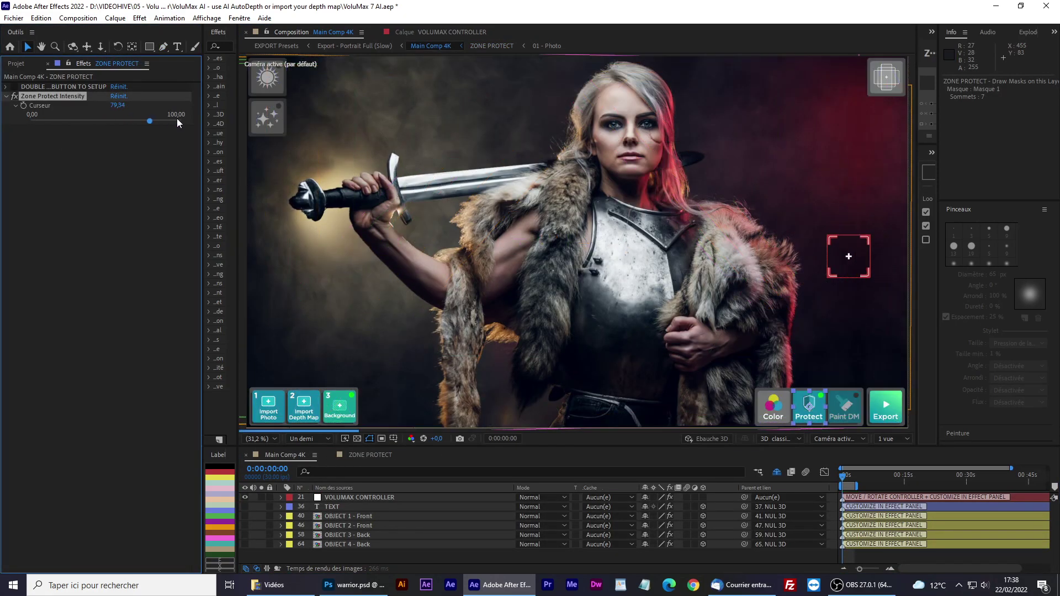
{"action": "left_click", "coordinate": [174, 122]}
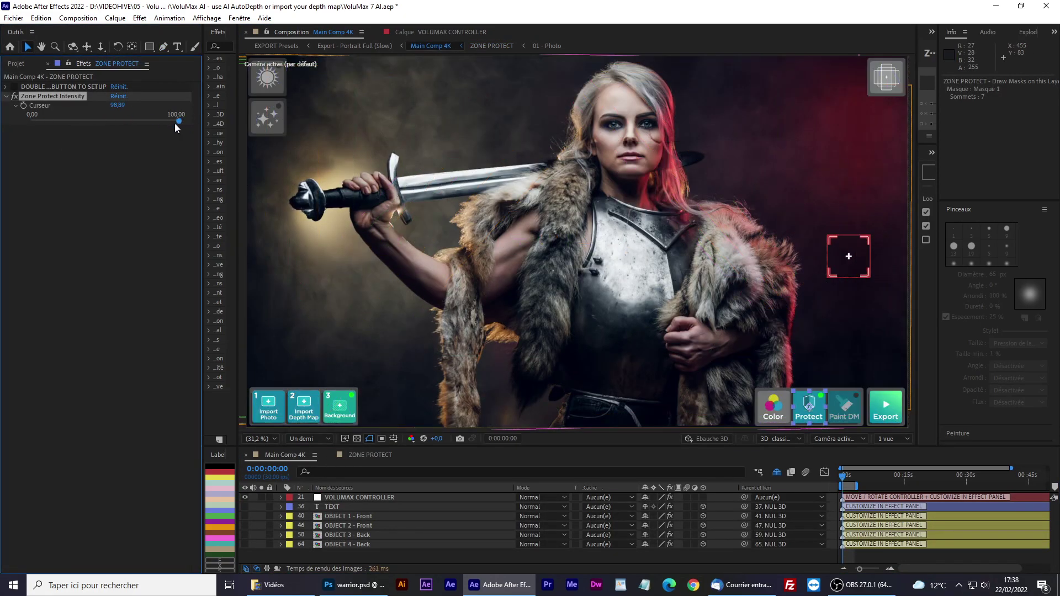
{"action": "double_click", "coordinate": [816, 414]}
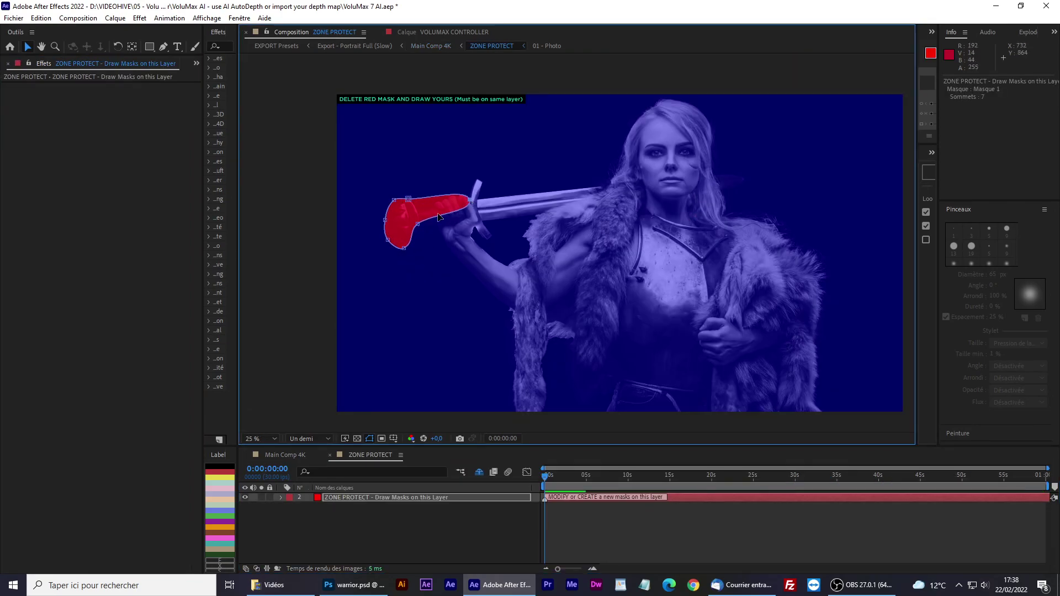
{"action": "left_click", "coordinate": [430, 45]}
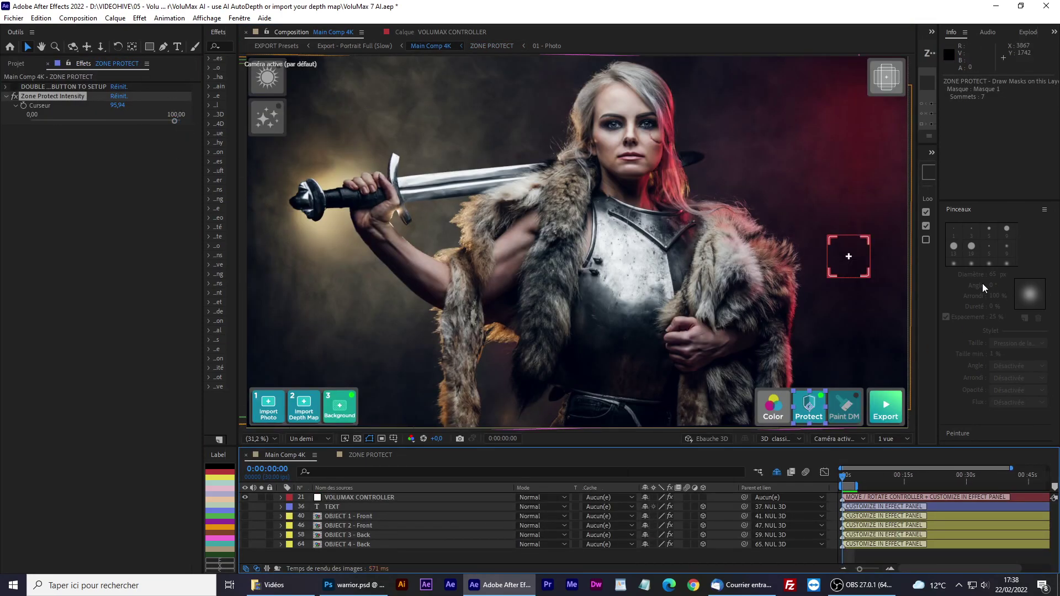
{"action": "left_click_drag", "start_coordinate": [857, 271], "coordinate": [325, 274]}
Step: Raise the Add Parallax FX amount and activate 3D particles
{"action": "left_click", "coordinate": [48, 205]}
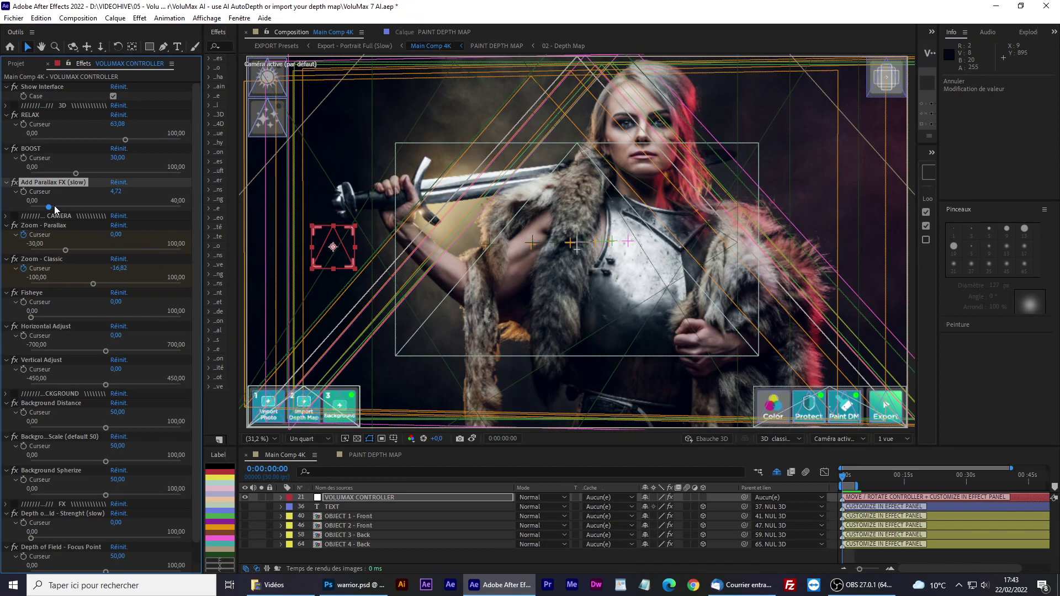
{"action": "left_click_drag", "start_coordinate": [54, 206], "coordinate": [56, 206]}
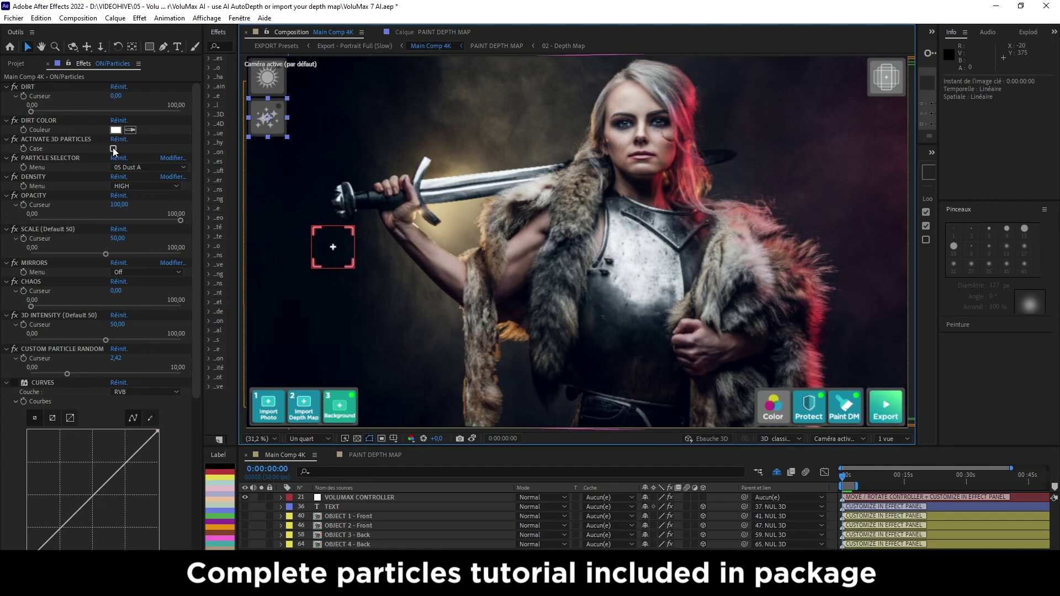
{"action": "left_click", "coordinate": [113, 149]}
Step: Choose 07 Sparks A in the Particle Selector and shift the controller to preview the orange sparks
{"action": "left_click", "coordinate": [133, 167]}
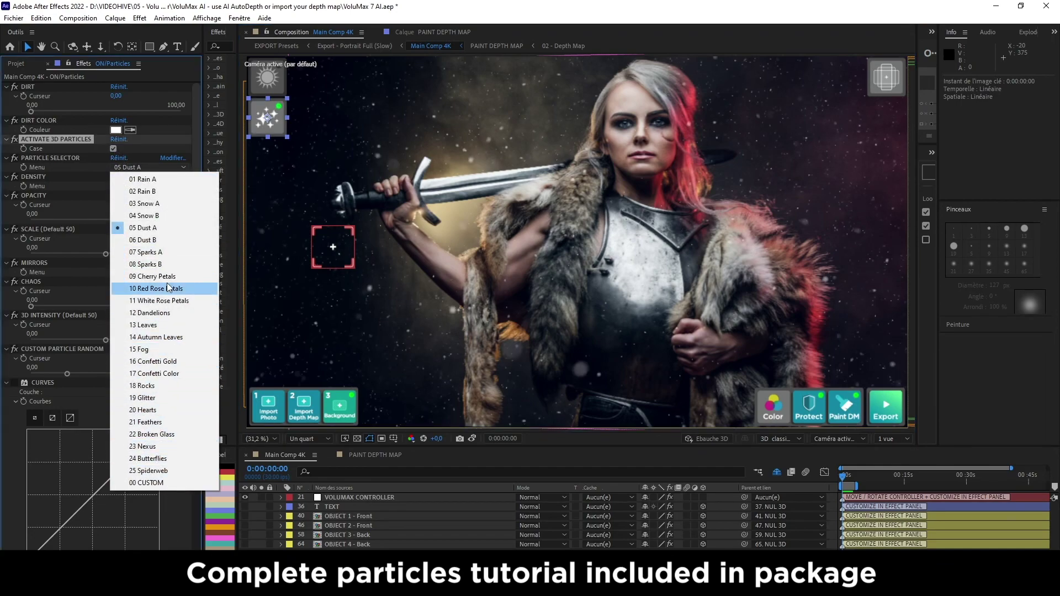
{"action": "left_click", "coordinate": [146, 252]}
{"action": "left_click", "coordinate": [132, 168]}
{"action": "left_click", "coordinate": [146, 264]}
{"action": "left_click", "coordinate": [133, 167]}
{"action": "left_click", "coordinate": [145, 252]}
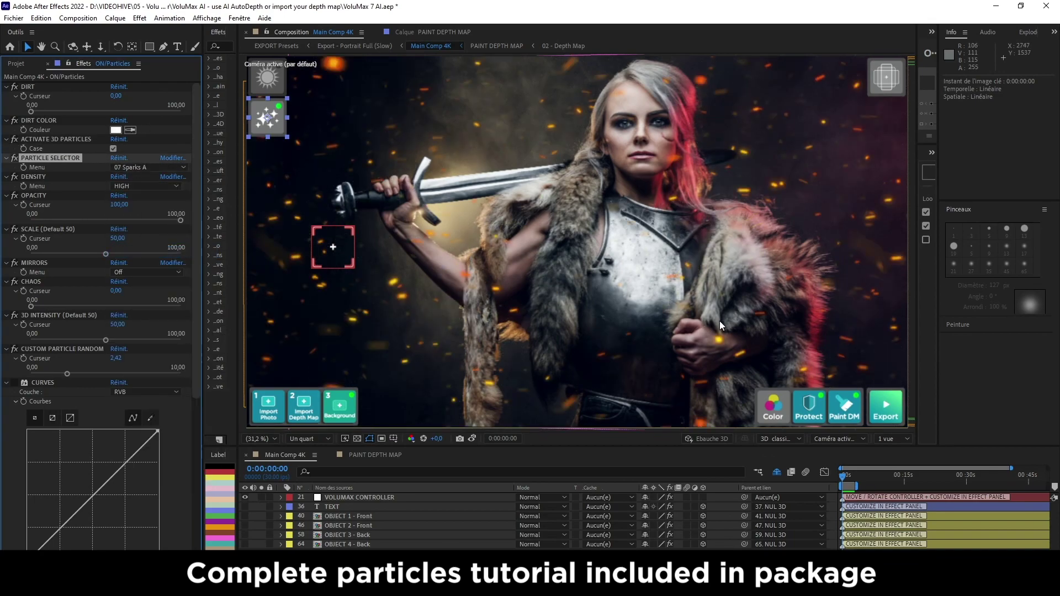
{"action": "left_click", "coordinate": [348, 259]}
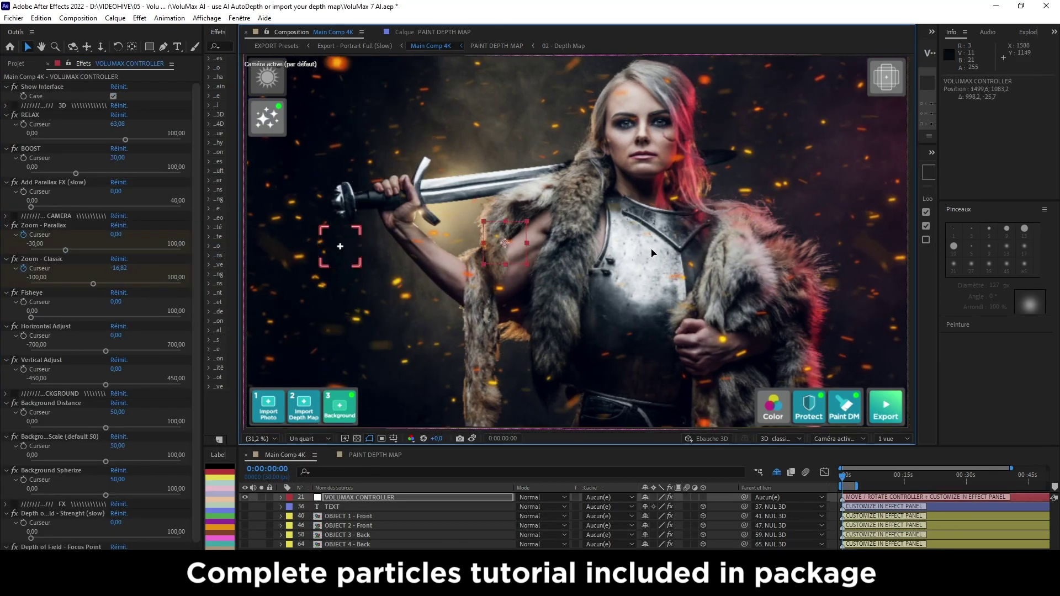
{"action": "left_click_drag", "start_coordinate": [518, 253], "coordinate": [629, 251]}
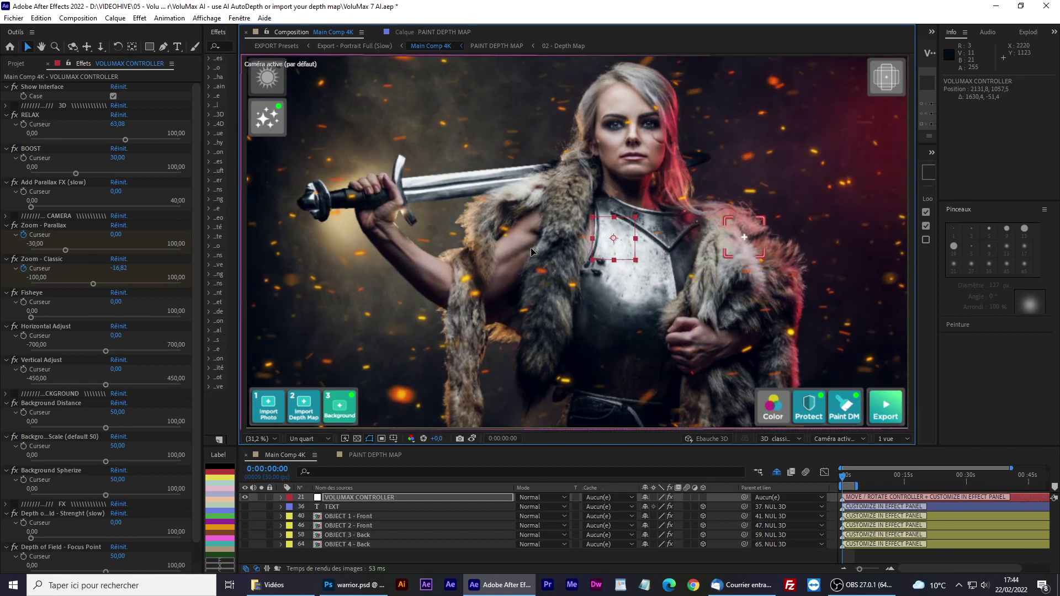
Step: Set the fire explosion in OBJECT 3 - Back and flames in the front objects, then test with the controller
{"action": "left_click", "coordinate": [296, 516]}
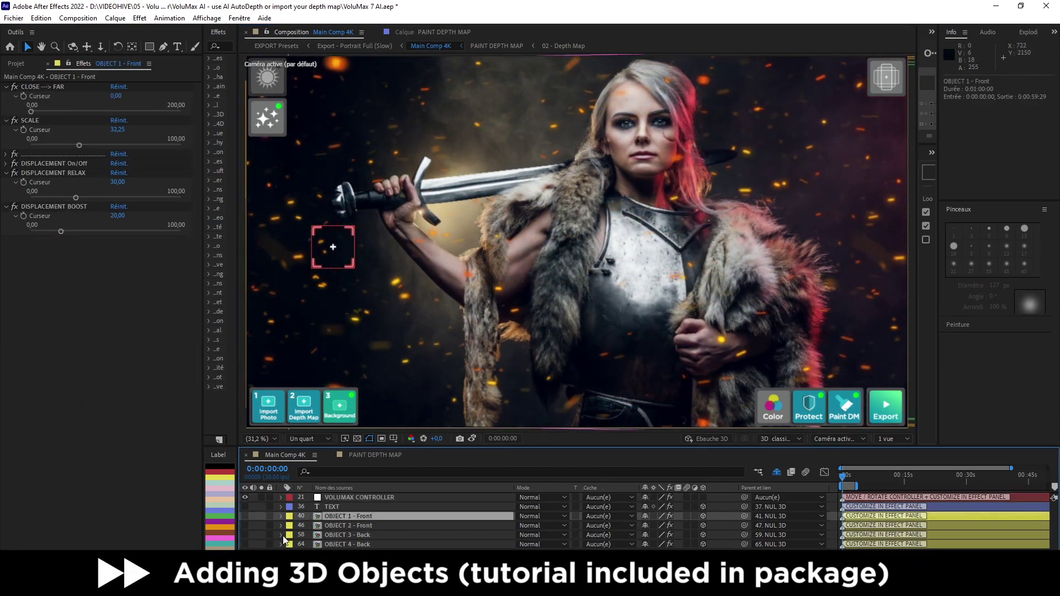
{"action": "double_click", "coordinate": [342, 534]}
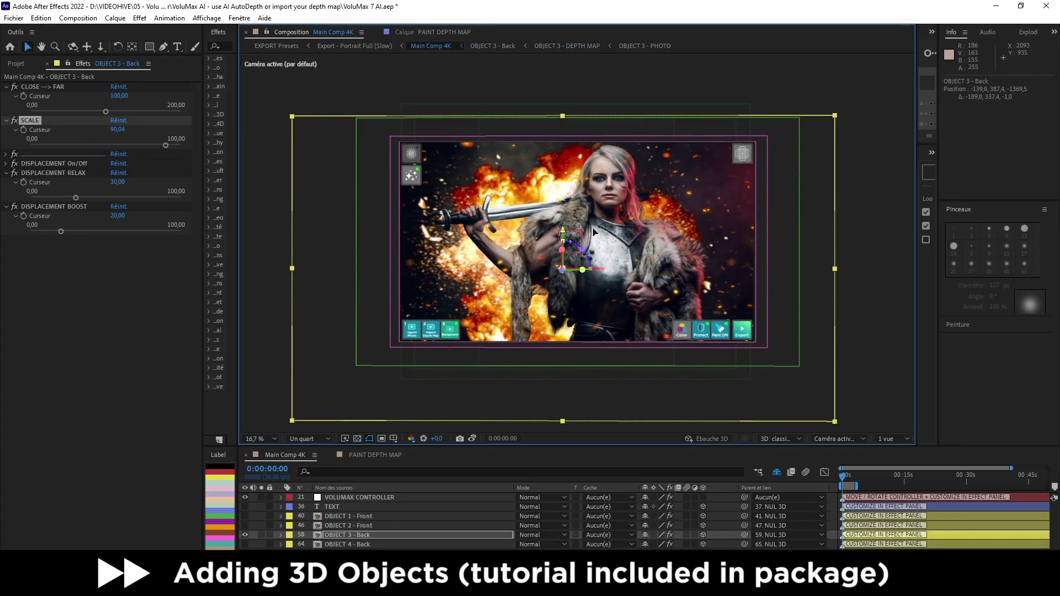
{"action": "left_click", "coordinate": [347, 524]}
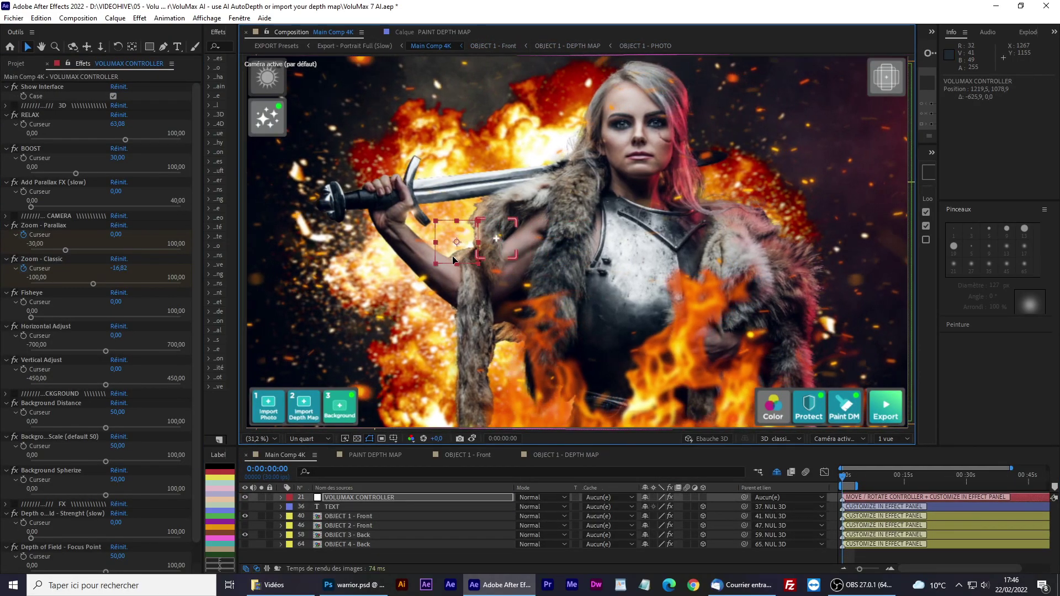
{"action": "mouse_move", "coordinate": [516, 257]}
{"action": "left_mouse_down"}
{"action": "mouse_move", "coordinate": [369, 267]}
{"action": "mouse_move", "coordinate": [882, 279]}
{"action": "left_mouse_up"}
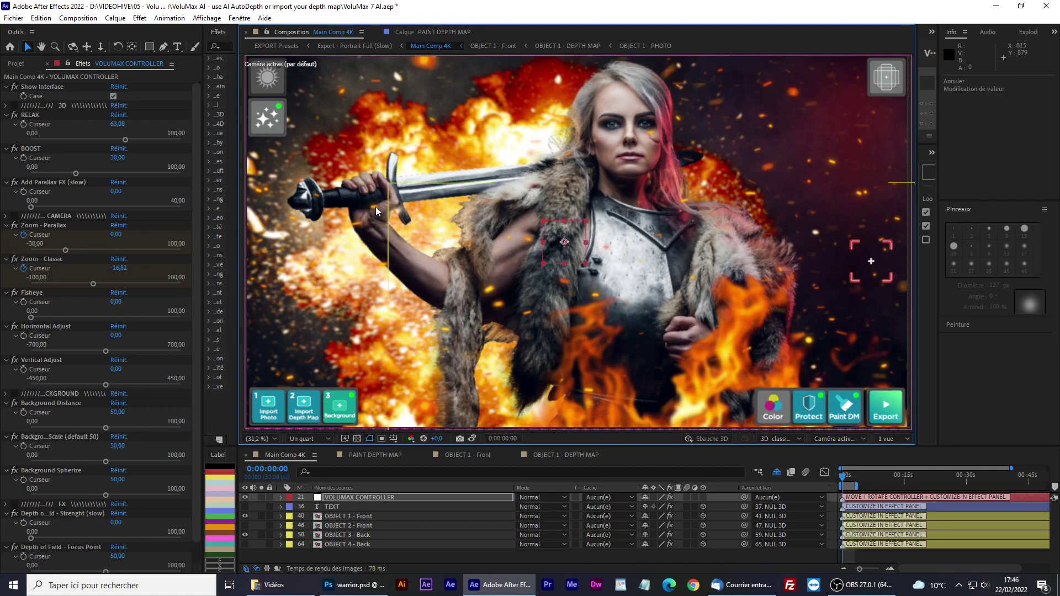
Step: Undo the controller move and set Add Parallax FX to 6
{"action": "key", "text": "ctrl+z"}
{"action": "left_click", "coordinate": [46, 179]}
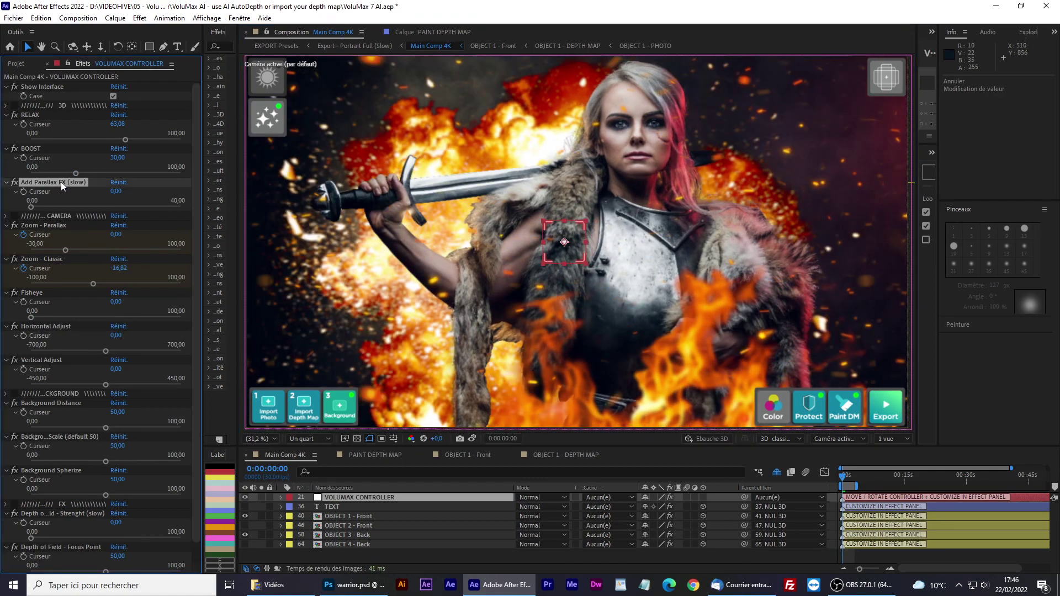
{"action": "left_click_drag", "start_coordinate": [563, 243], "coordinate": [338, 250]}
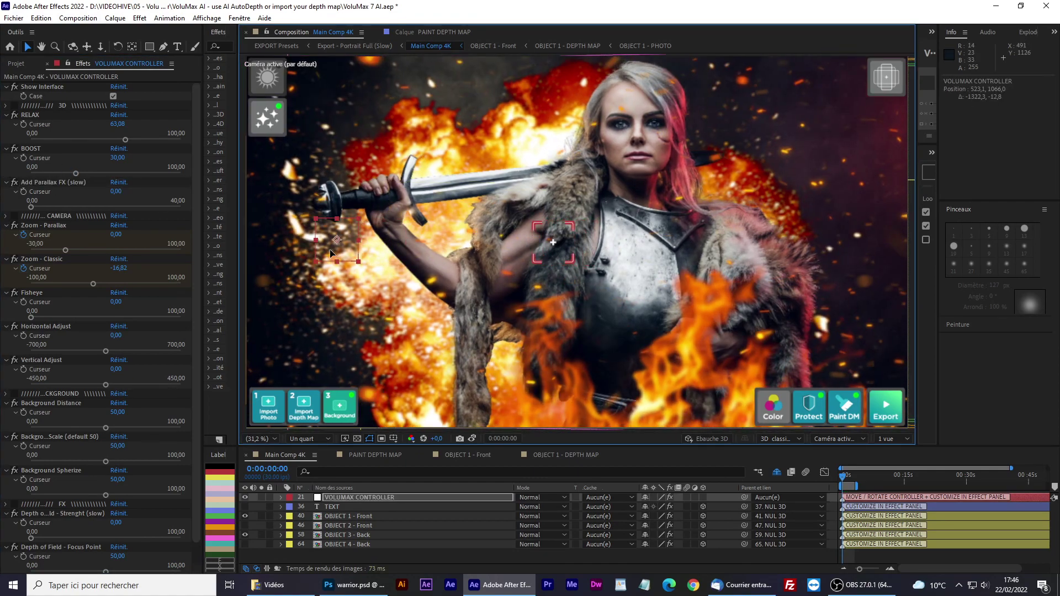
{"action": "left_click", "coordinate": [123, 191]}
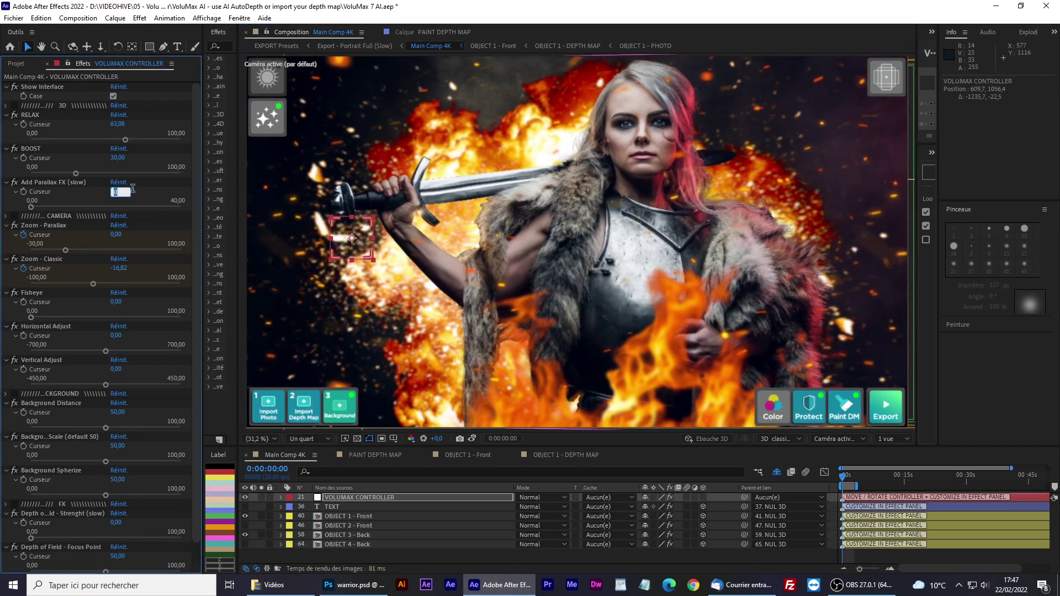
{"action": "type", "text": "6"}
{"action": "key", "text": "Return"}
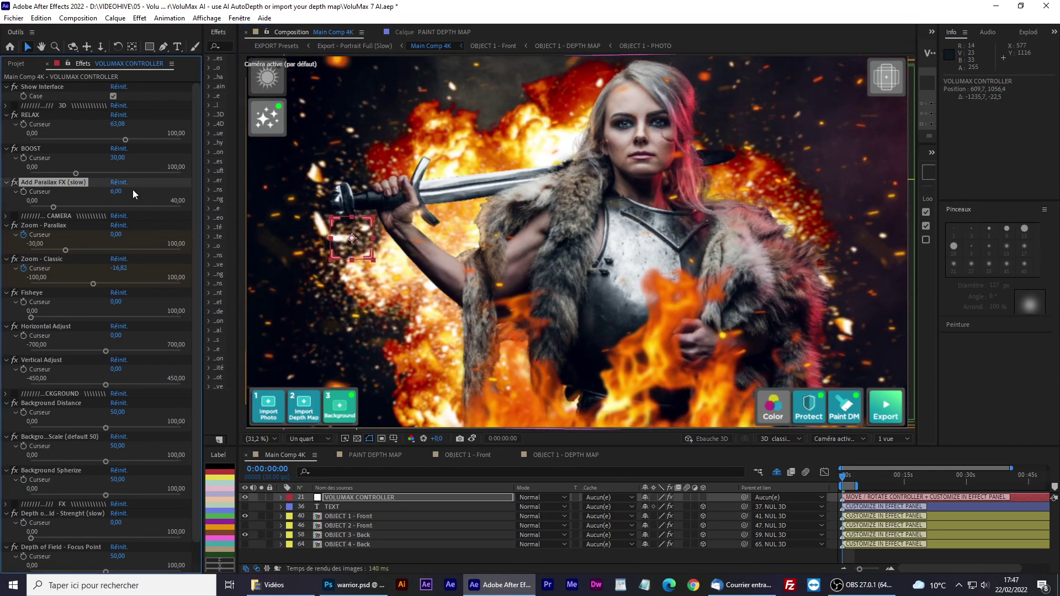
Step: Set the viewer to half resolution and play the warrior animation preview from the start
{"action": "left_click", "coordinate": [311, 441]}
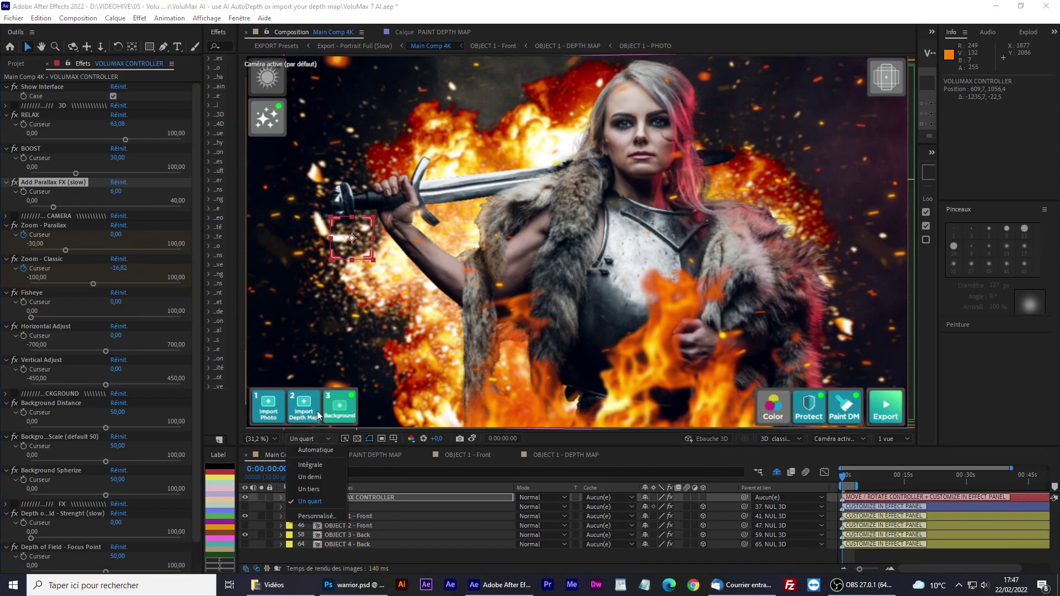
{"action": "left_click", "coordinate": [317, 411]}
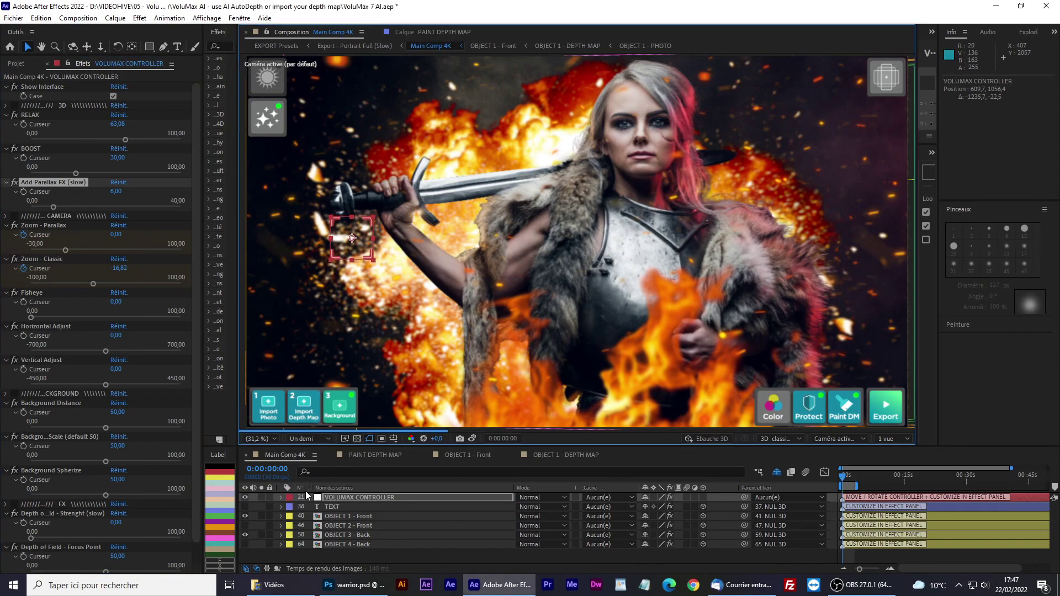
{"action": "scroll", "coordinate": [874, 522], "scroll_direction": "up", "scroll_amount": 3}
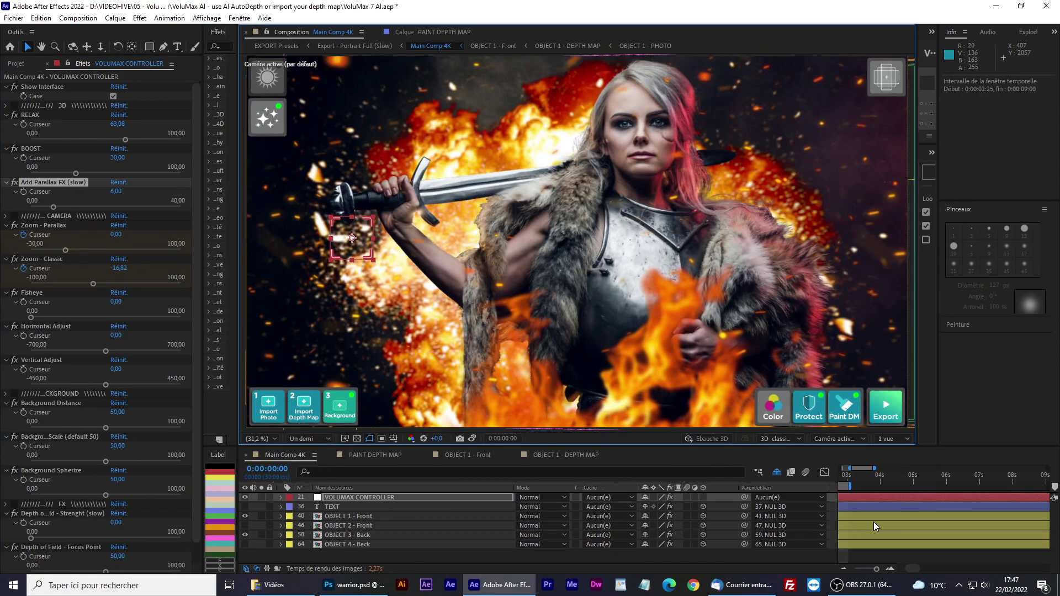
{"action": "mouse_move", "coordinate": [857, 474]}
{"action": "left_mouse_down"}
{"action": "mouse_move", "coordinate": [929, 477]}
{"action": "mouse_move", "coordinate": [801, 471]}
{"action": "left_mouse_up"}
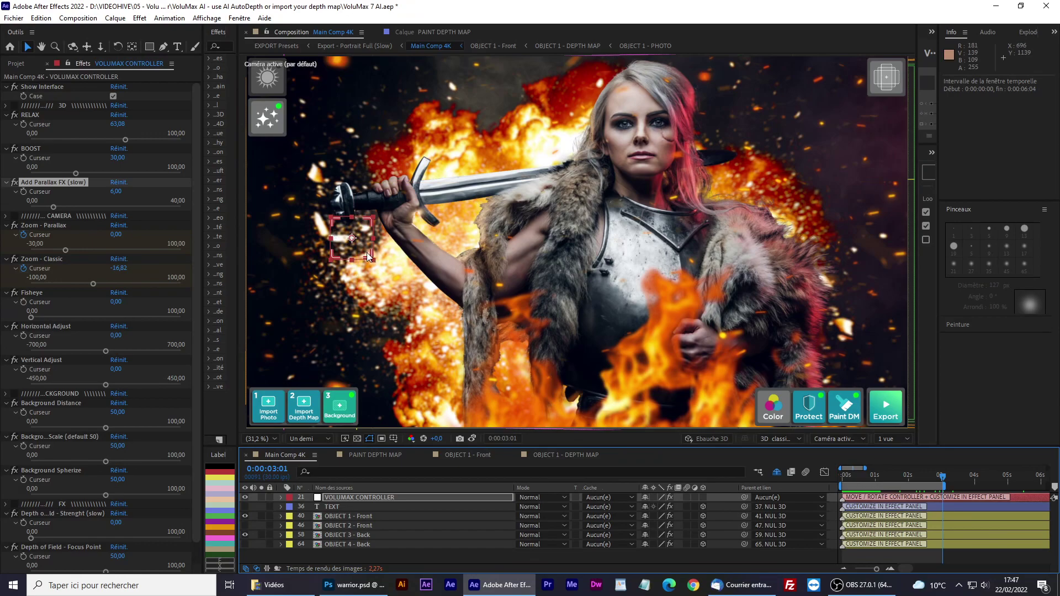
{"action": "mouse_move", "coordinate": [367, 253]}
{"action": "left_mouse_down"}
{"action": "mouse_move", "coordinate": [896, 255]}
{"action": "mouse_move", "coordinate": [872, 254]}
{"action": "left_mouse_up"}
{"action": "key", "text": "space"}
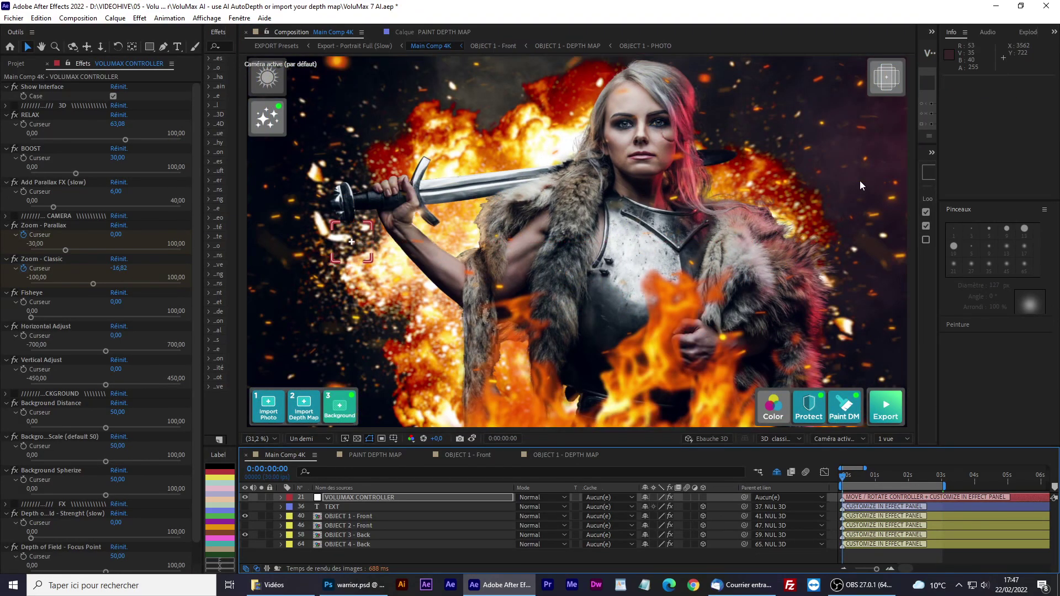
{"action": "key", "text": "space"}
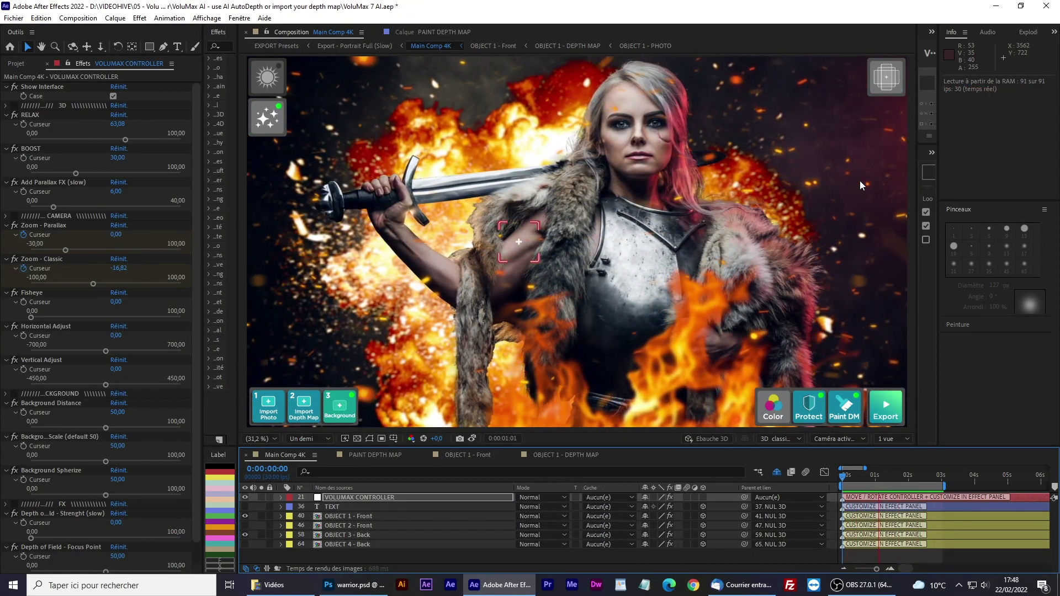
Step: On the particles layer at 3 s, set CHAOS to 7 for more erratic sparks
{"action": "key", "text": "space"}
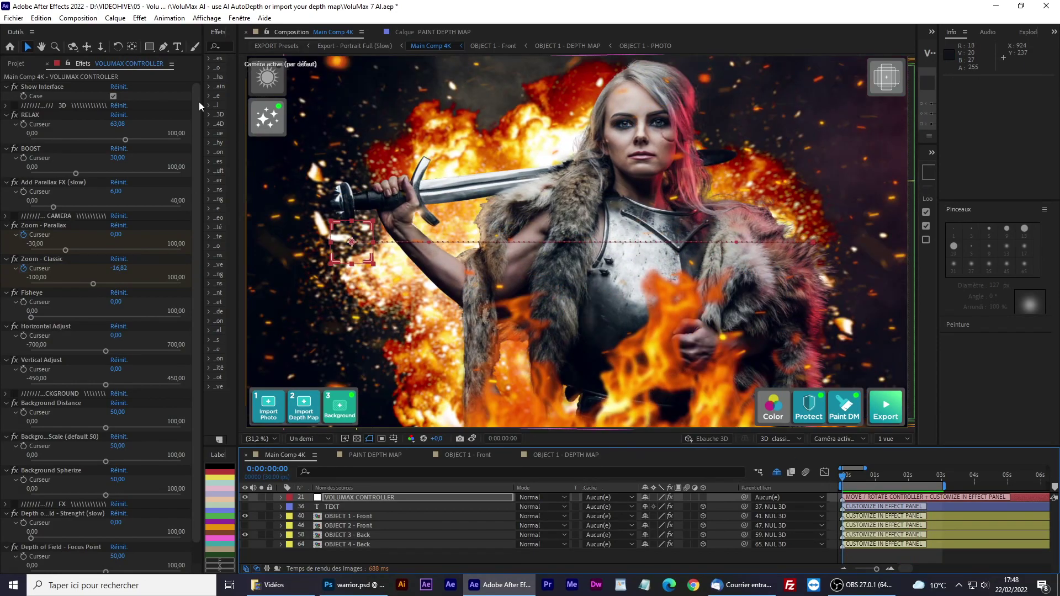
{"action": "left_click", "coordinate": [266, 119]}
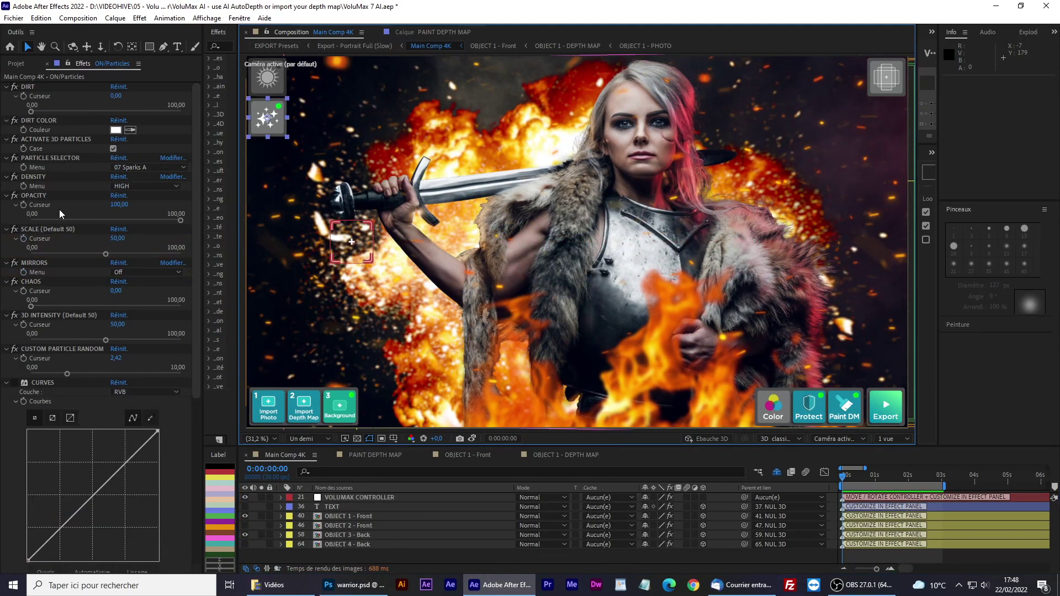
{"action": "left_click", "coordinate": [37, 282]}
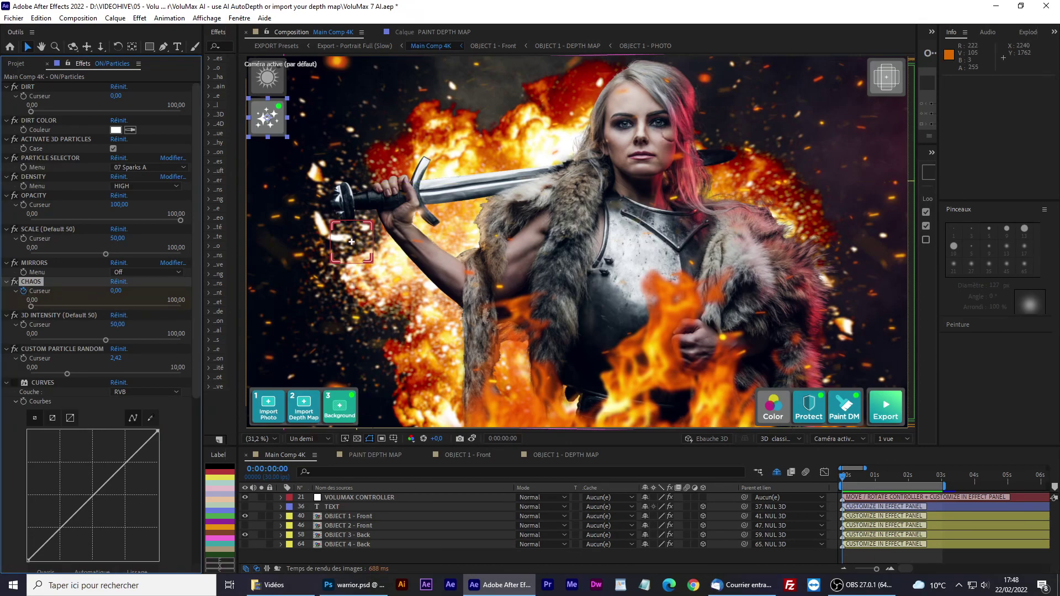
{"action": "left_click", "coordinate": [943, 483]}
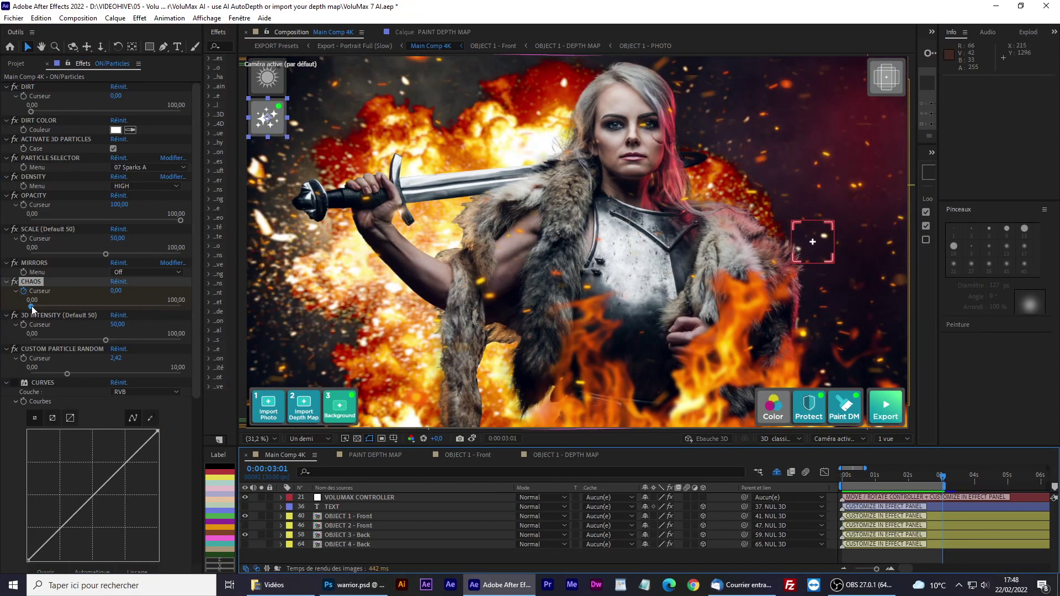
{"action": "left_click_drag", "start_coordinate": [32, 306], "coordinate": [51, 305]}
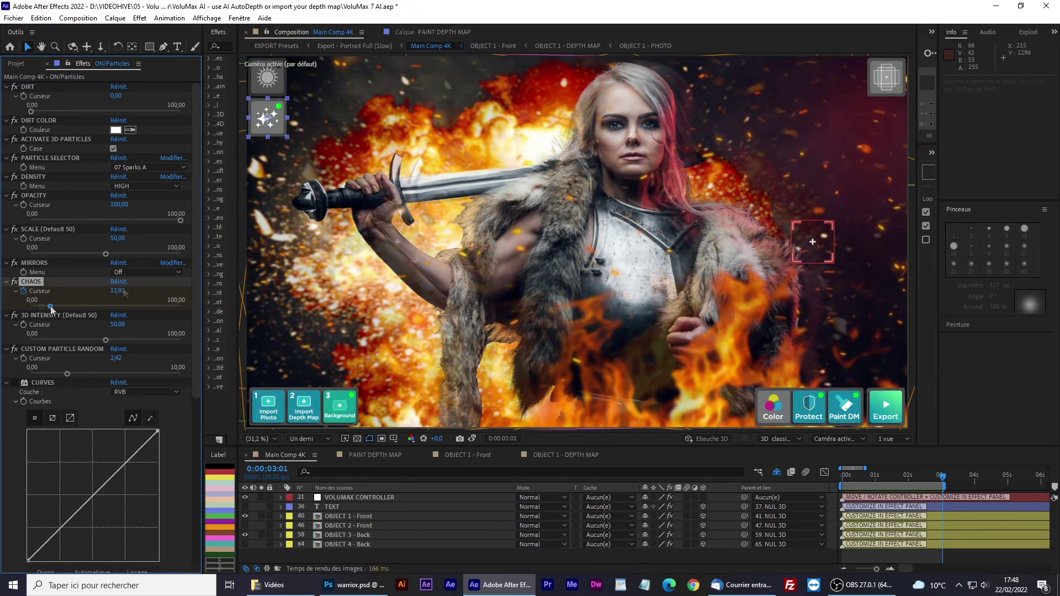
{"action": "left_click", "coordinate": [123, 288]}
{"action": "type", "text": "7"}
{"action": "key", "text": "Return"}
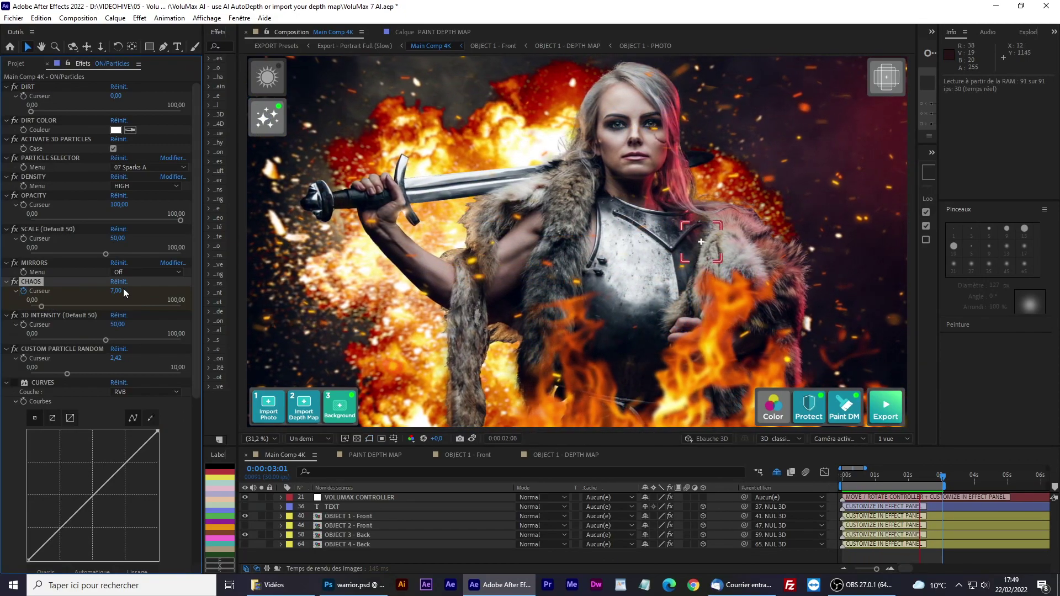